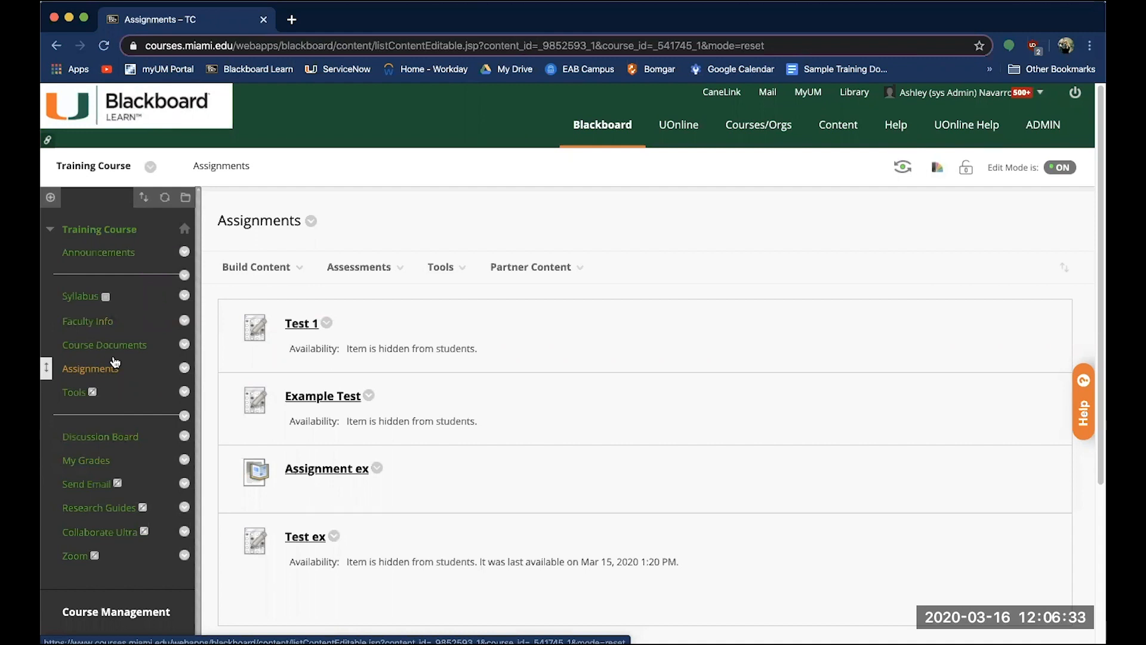
# - Start creating a new assignment in the course's Assignments area
pyautogui.scroll(-3, 565, 376)
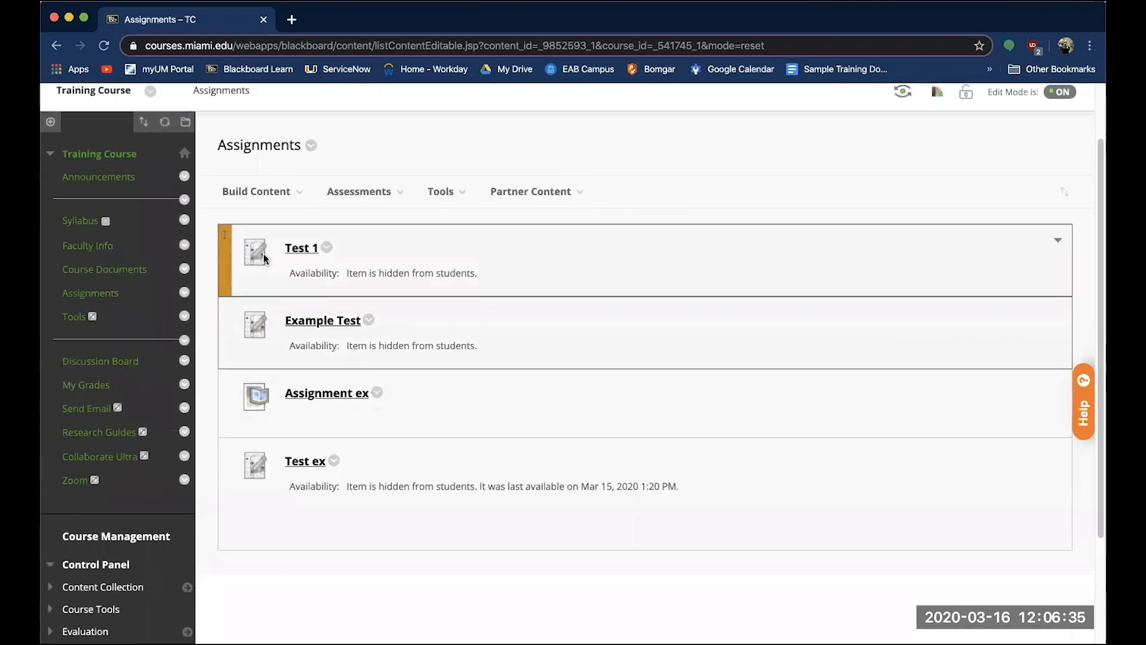
pyautogui.click(294, 190)
pyautogui.click(346, 196)
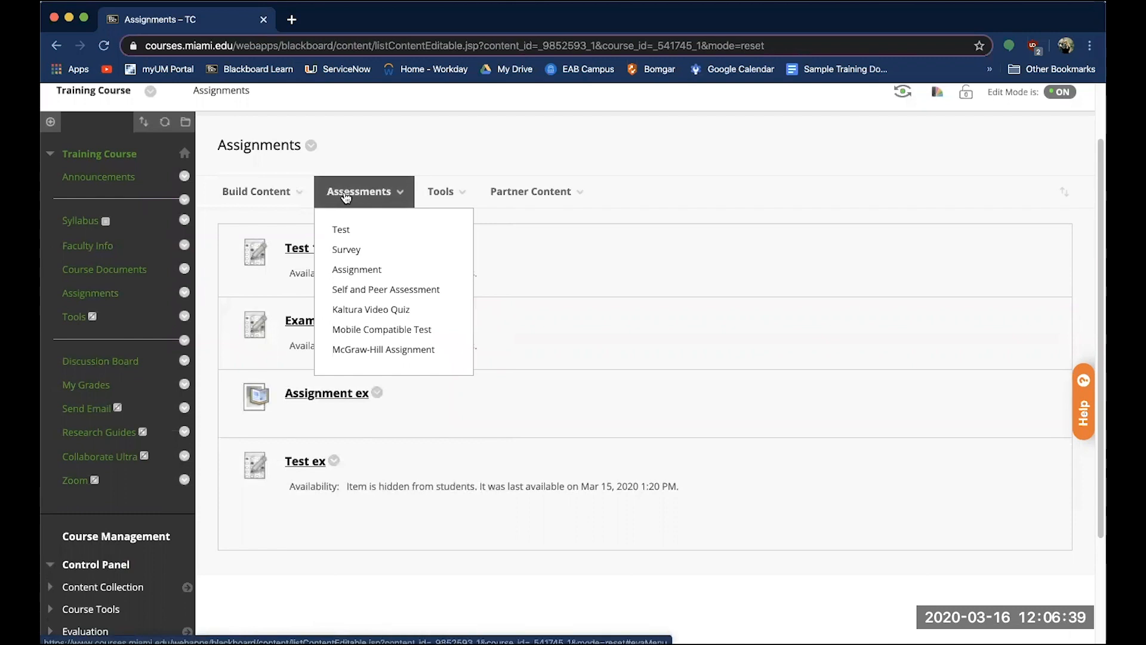
pyautogui.click(358, 271)
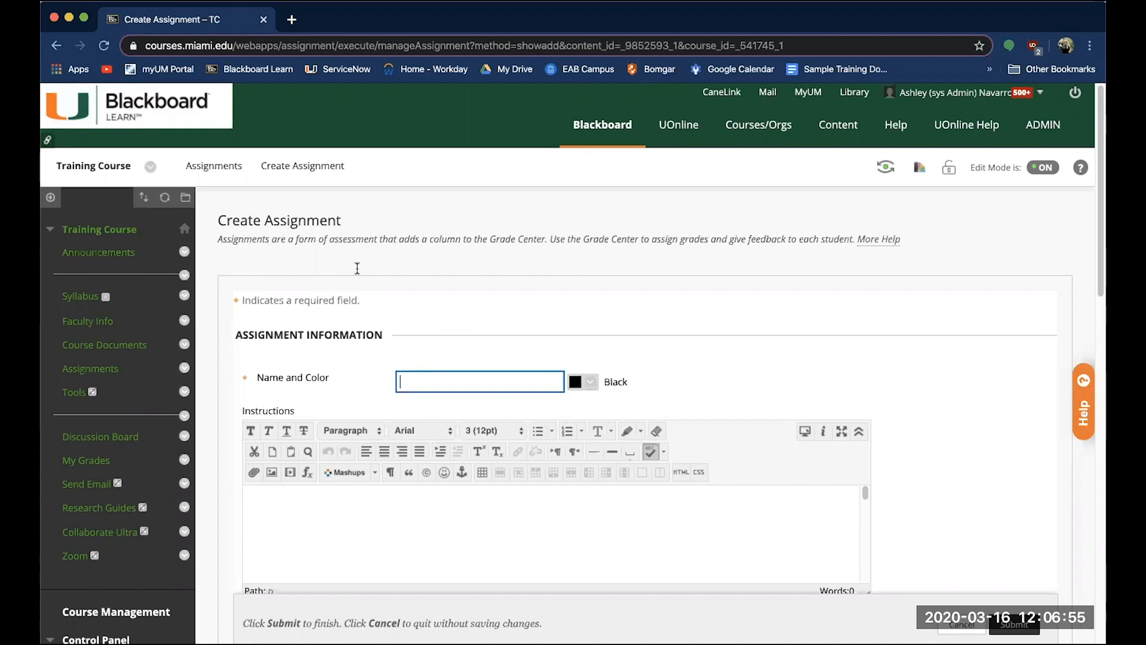
# - Name the new assignment Example Assignment
pyautogui.scroll(-3, 357, 268)
pyautogui.click(443, 253)
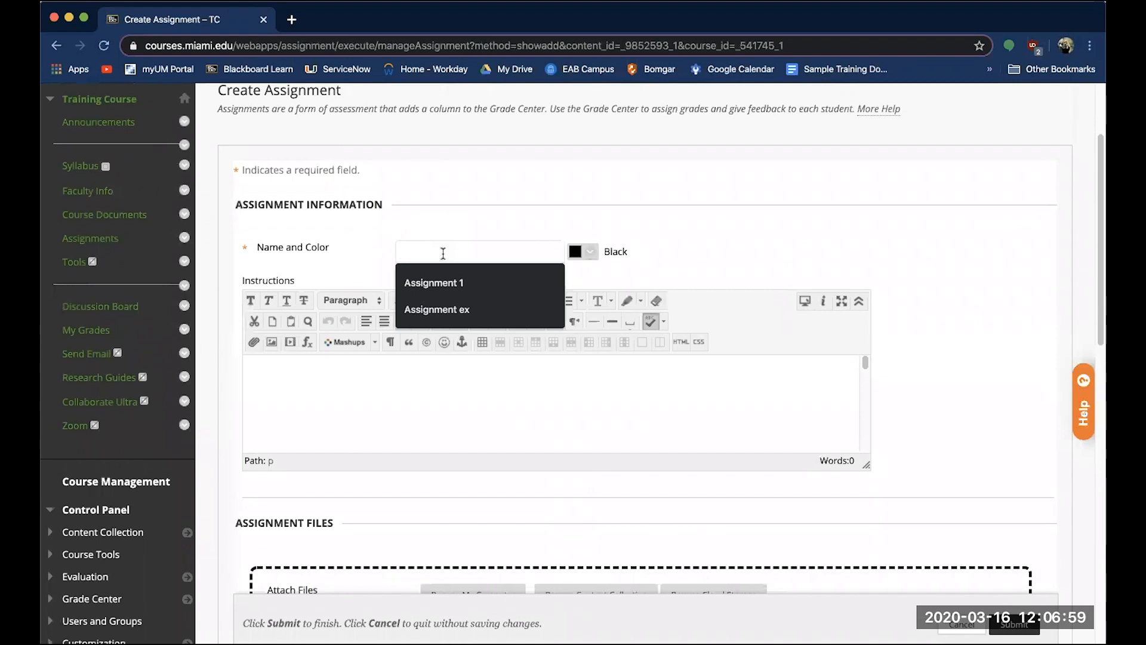
pyautogui.write('Exampl')
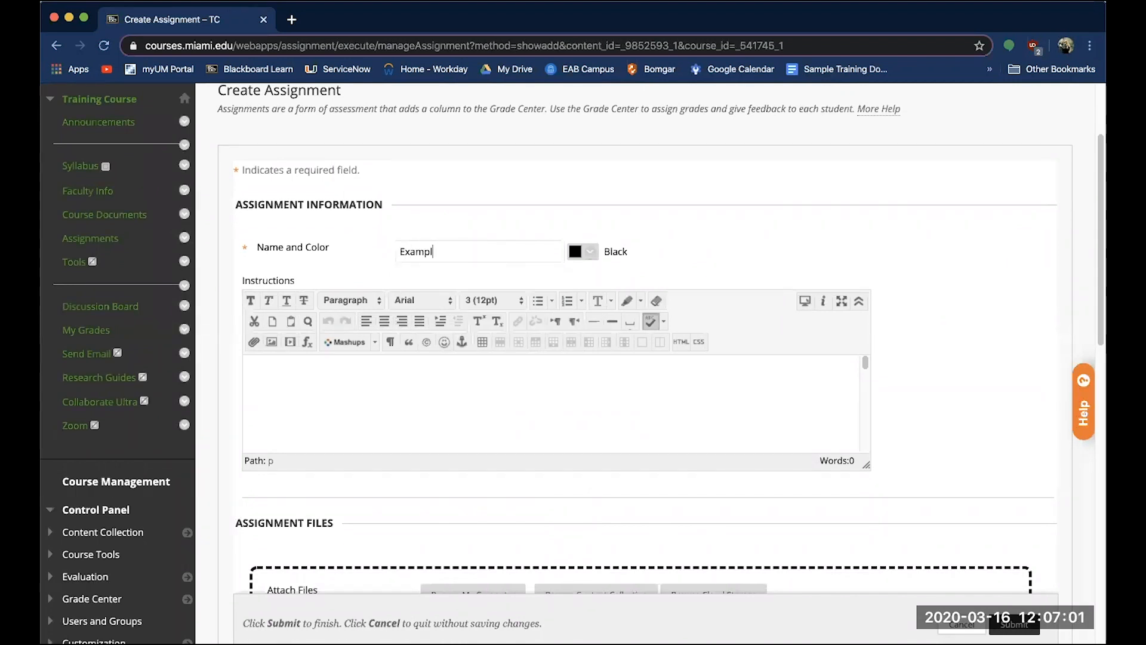
pyautogui.write('e Assignment')
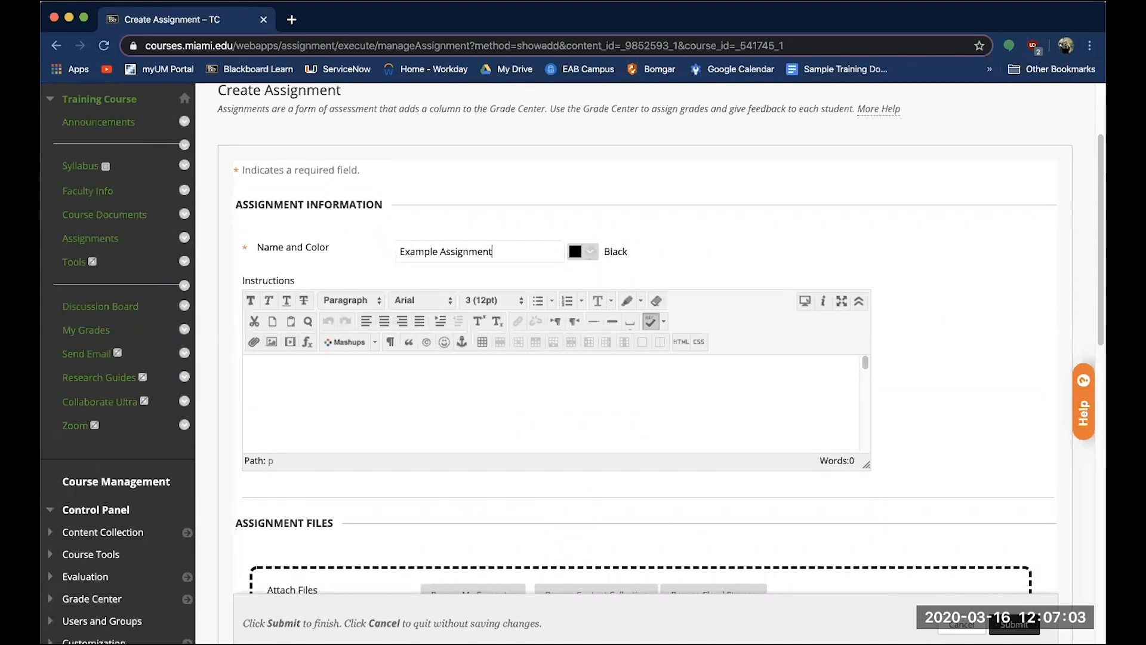
# - Try enabling the assignment's due date and clear the option again
pyautogui.scroll(-3, 653, 228)
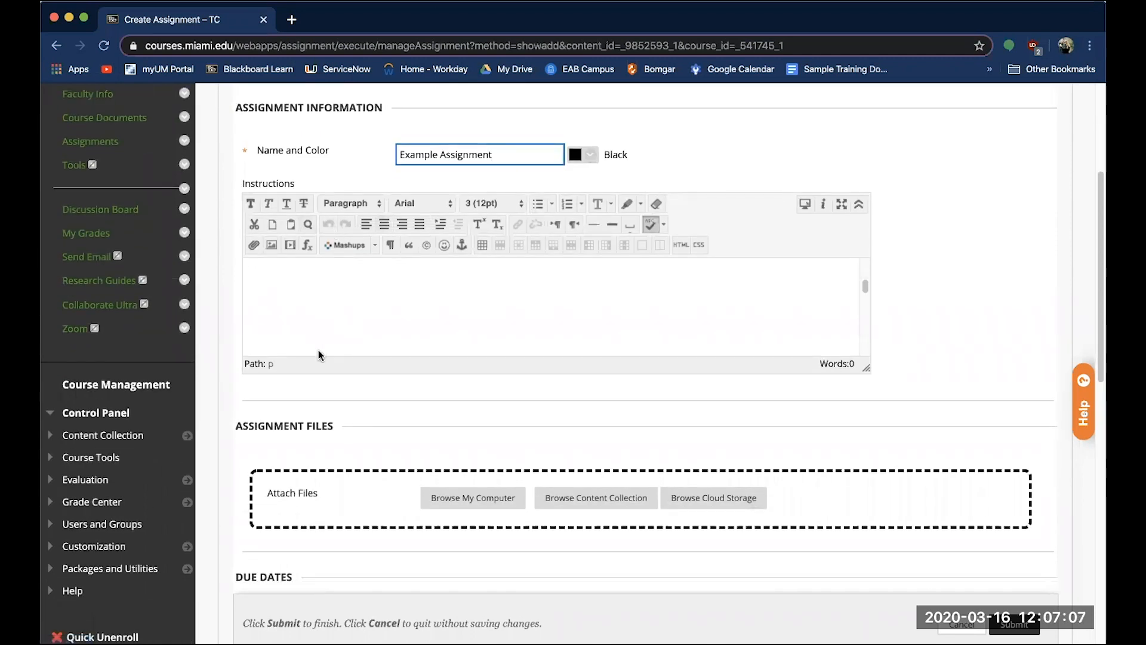
pyautogui.scroll(-3, 320, 338)
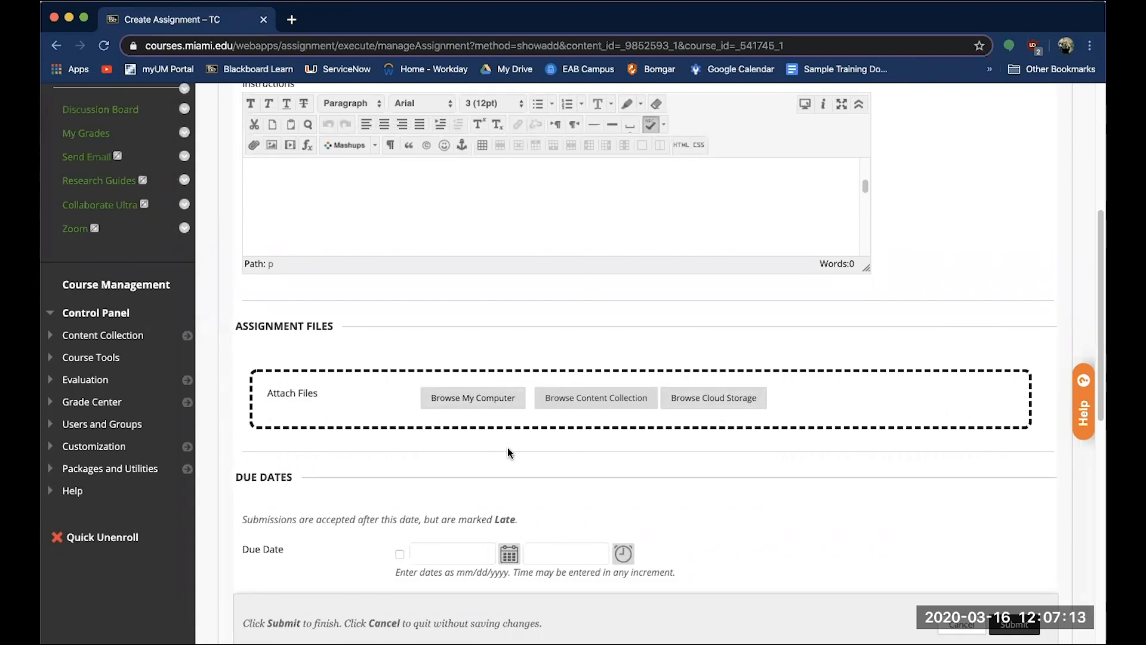
pyautogui.scroll(-4, 508, 448)
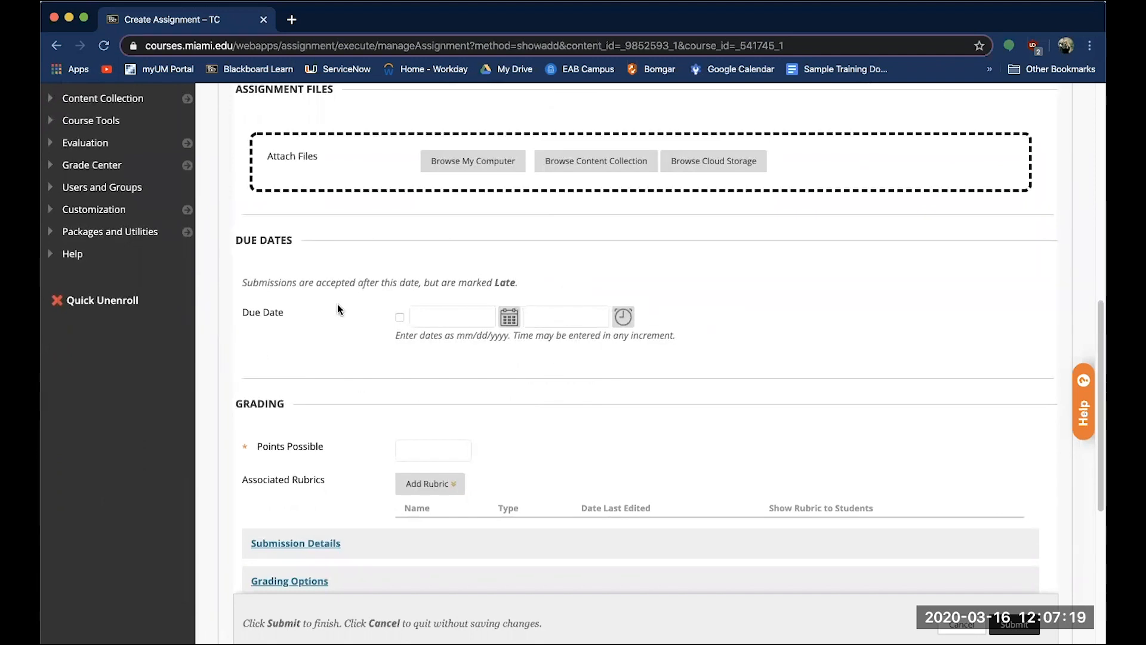
pyautogui.click(399, 317)
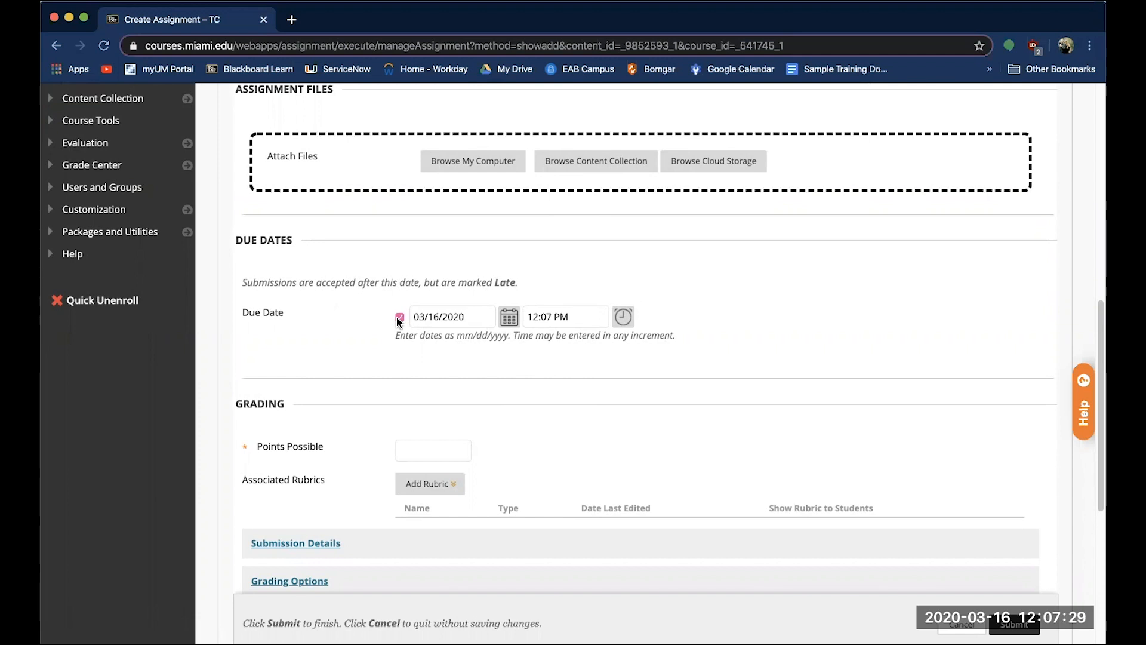
pyautogui.click(399, 318)
# - Set the assignment's possible points to 100
pyautogui.scroll(-3, 400, 321)
pyautogui.click(421, 322)
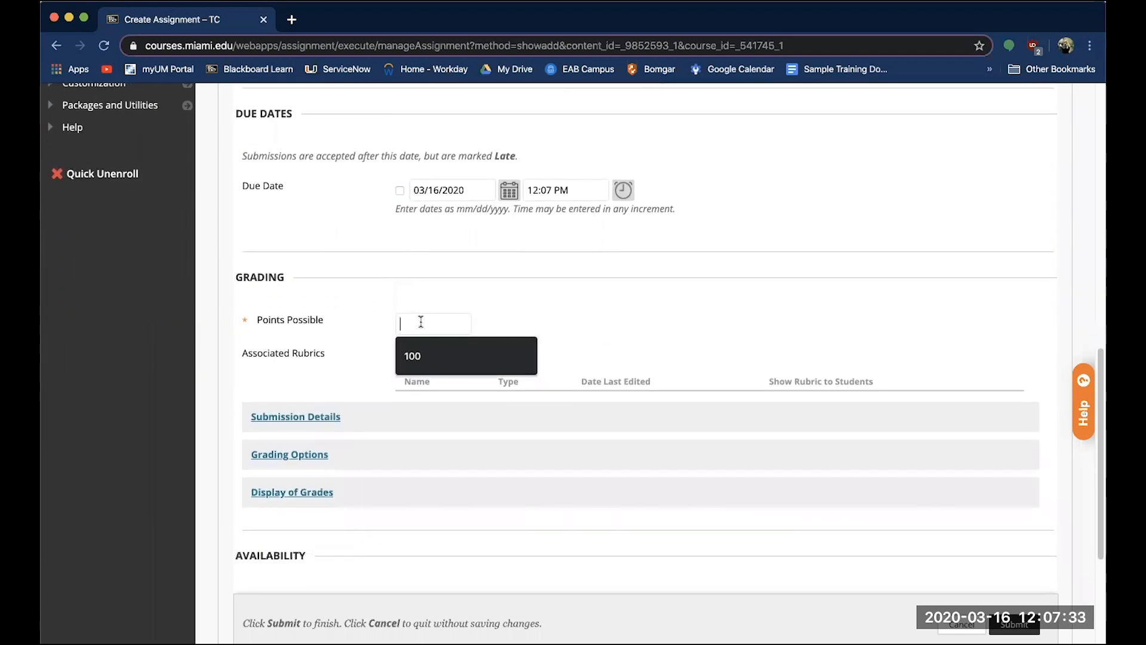
pyautogui.click(425, 352)
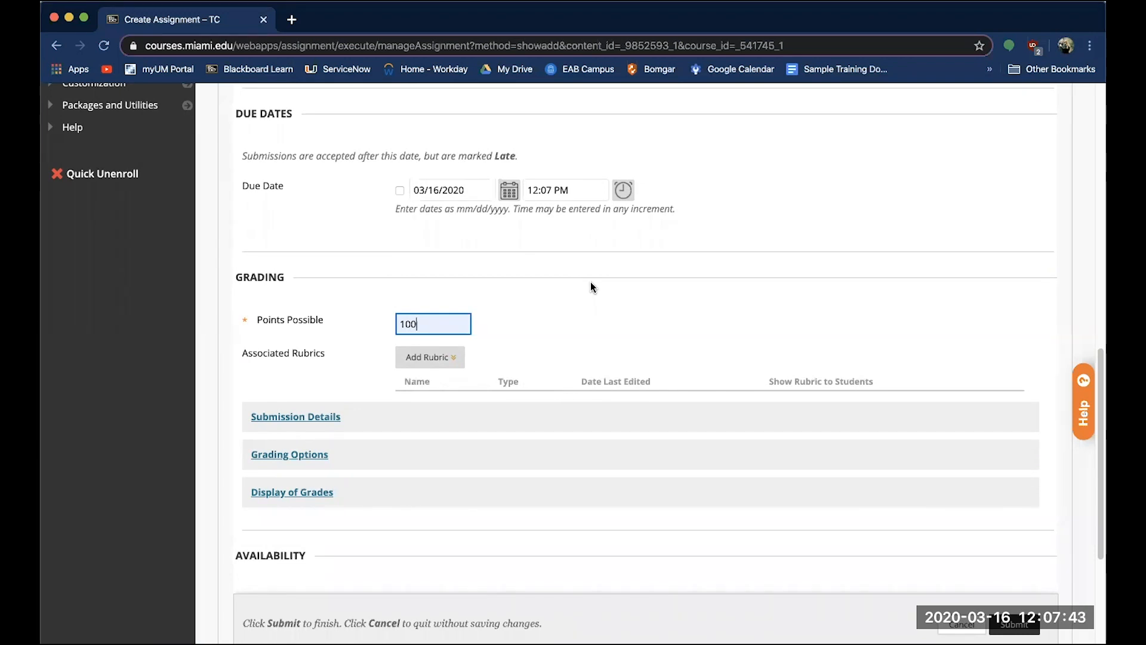
# - Examine the options for adding a rubric to the assignment without choosing one
pyautogui.scroll(-3, 561, 259)
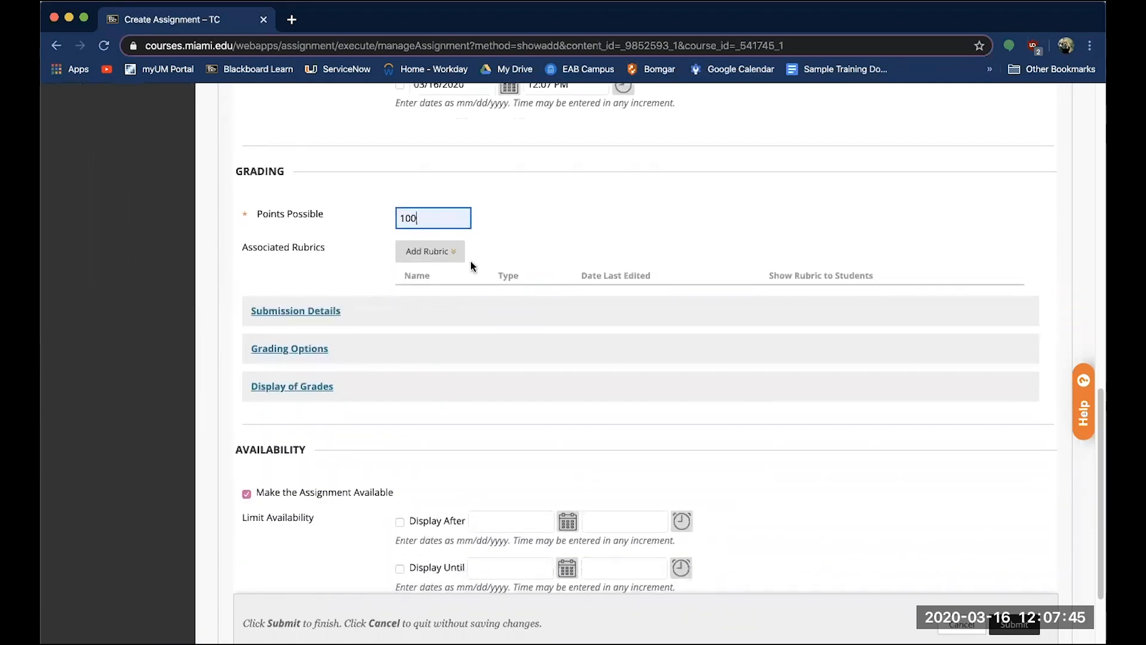
pyautogui.click(430, 252)
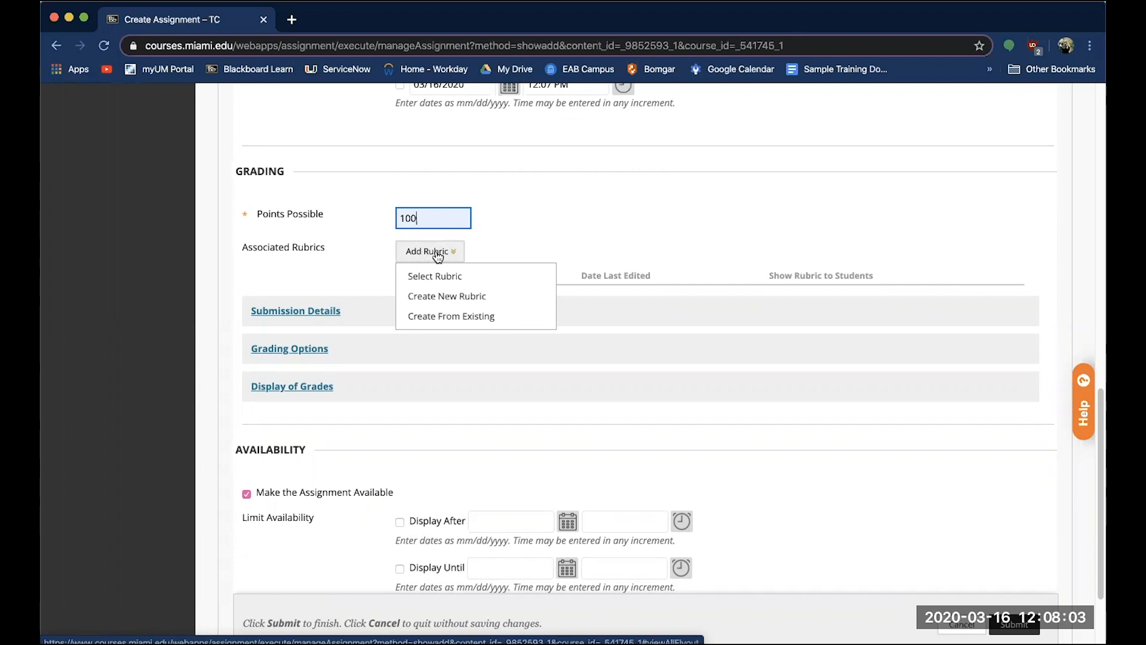
pyautogui.click(370, 264)
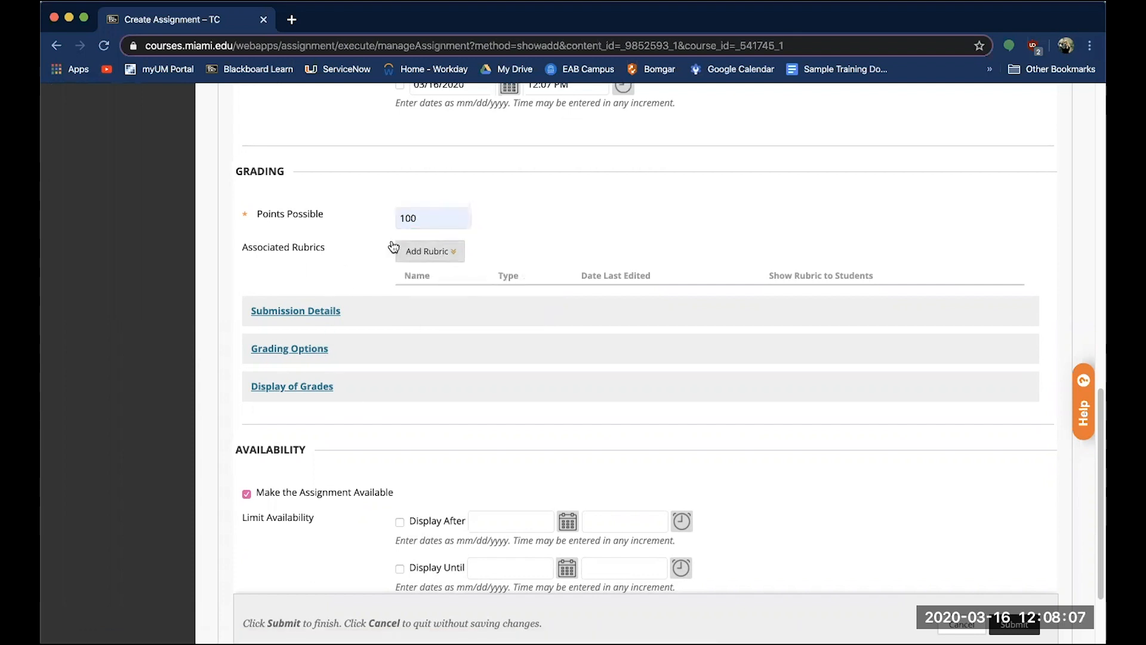
# - Expand the submission details and try the Group Submission type before returning to Individual Submission
pyautogui.click(313, 322)
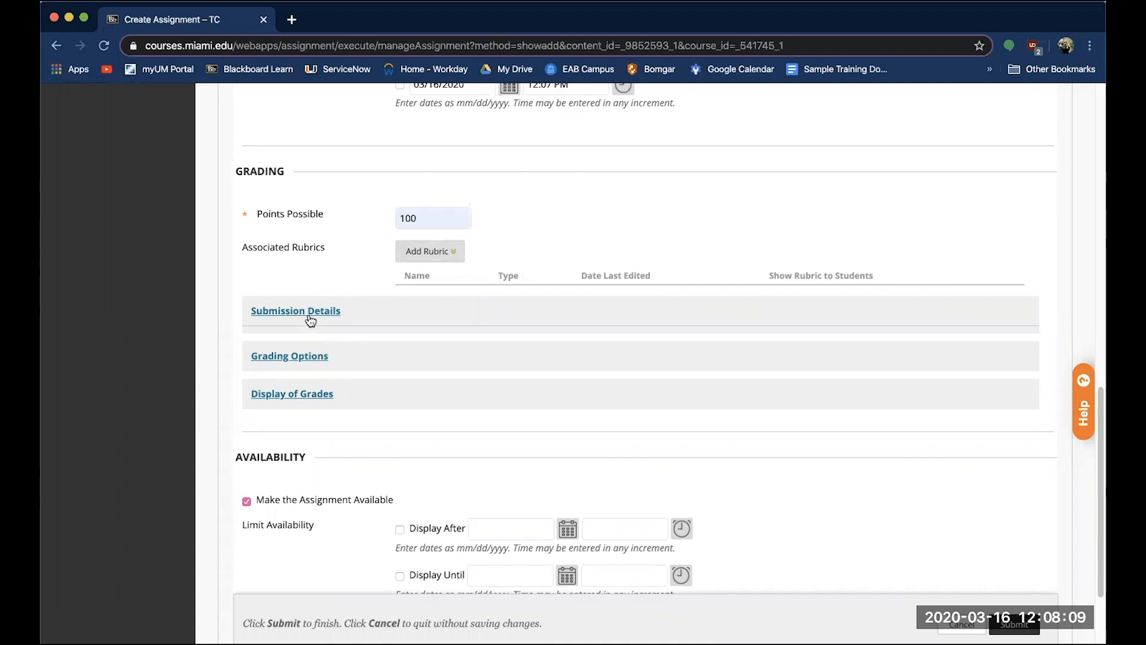
pyautogui.scroll(-2, 310, 321)
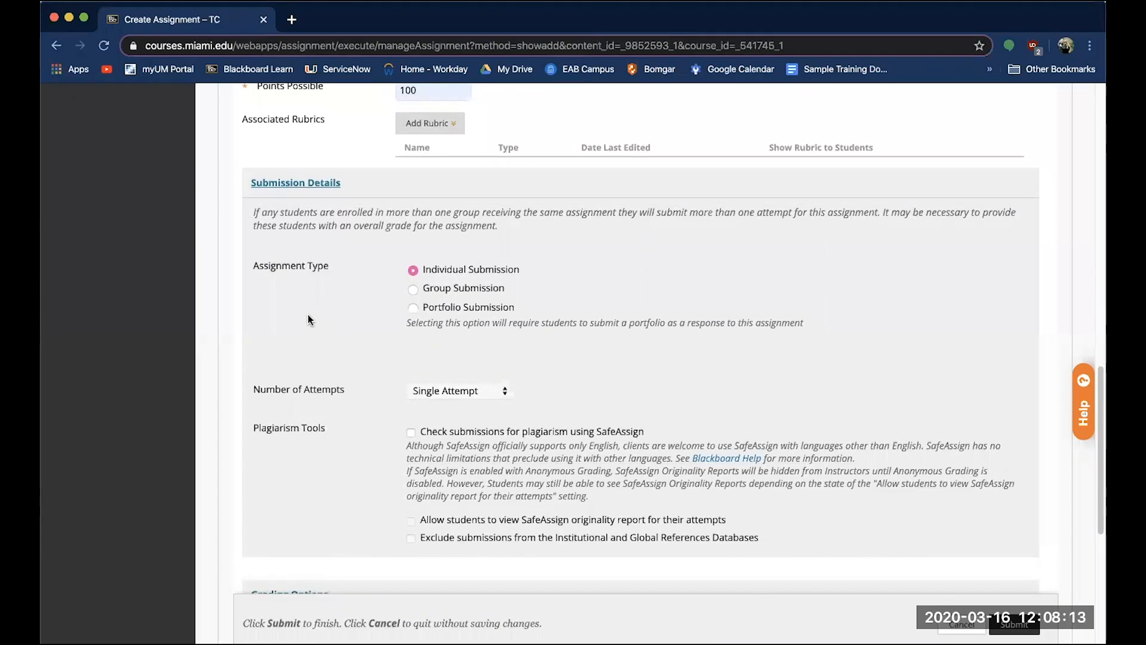
pyautogui.click(413, 290)
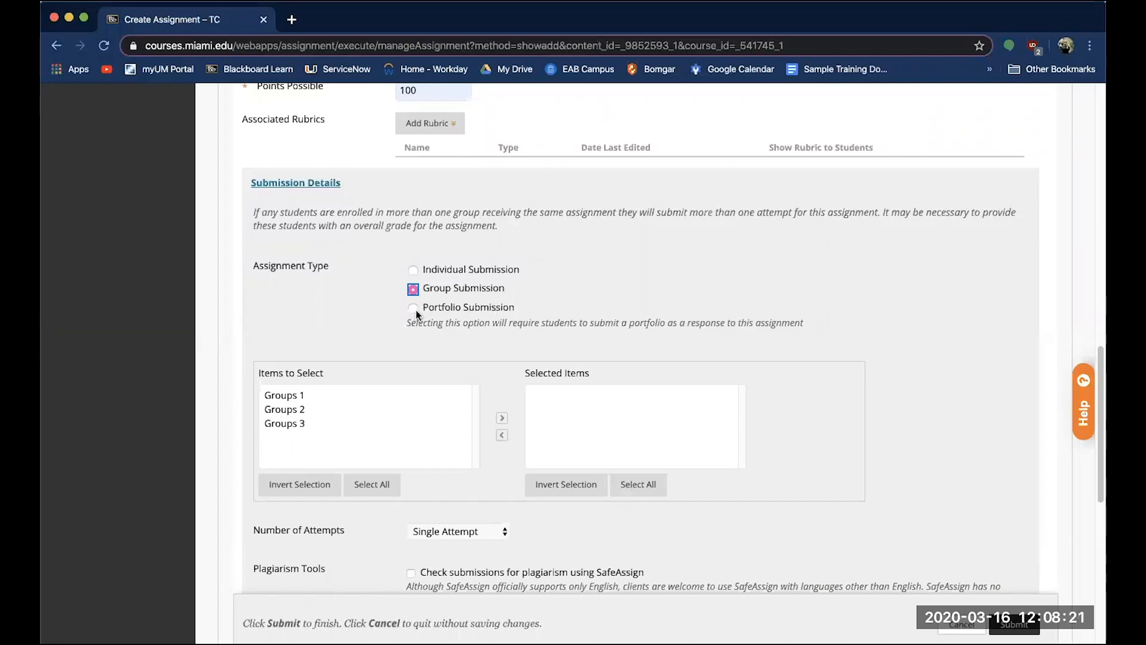
pyautogui.click(412, 269)
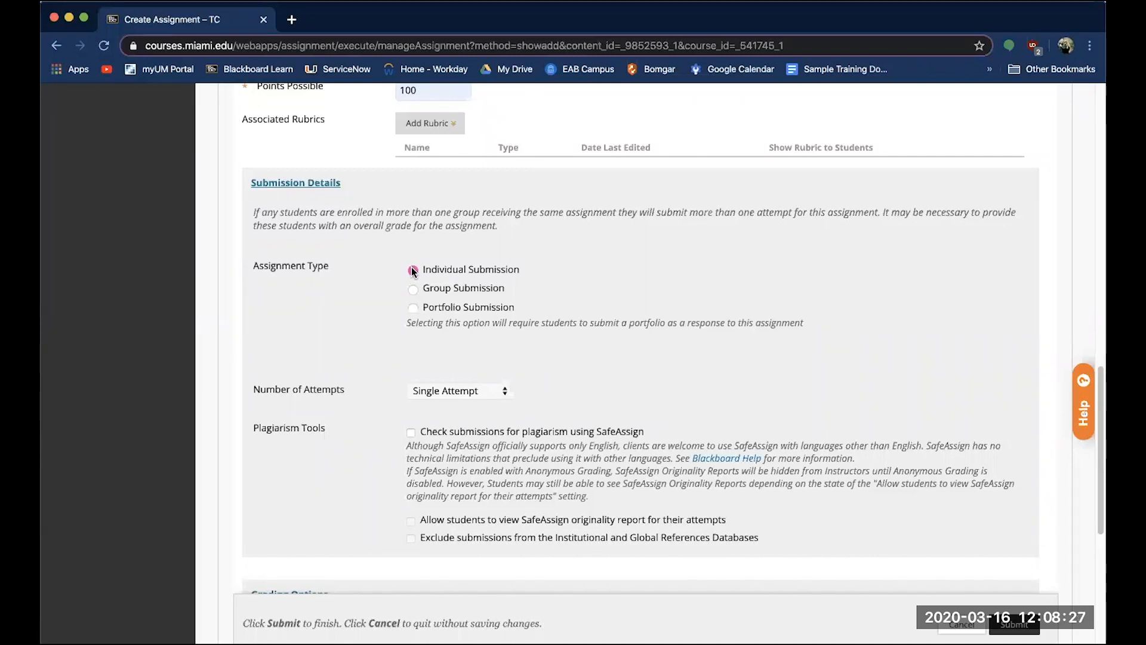
# - Set the number of attempts to Multiple attempts and review the scoring choices, keeping Last Graded Attempt
pyautogui.scroll(-3, 413, 270)
pyautogui.click(435, 281)
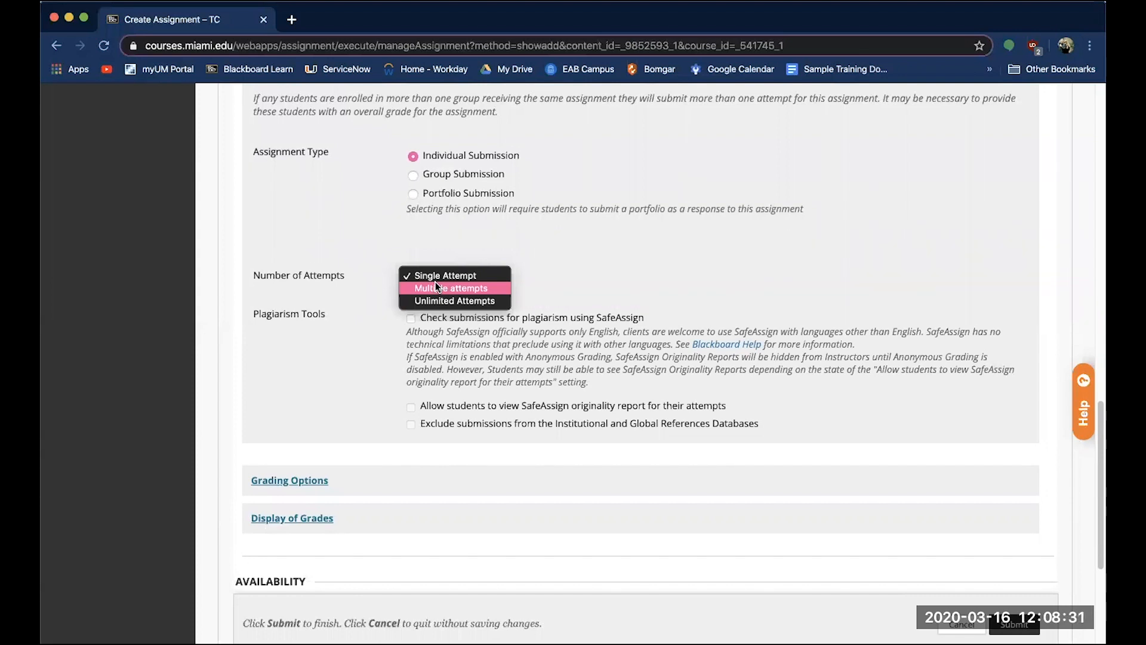
pyautogui.click(429, 285)
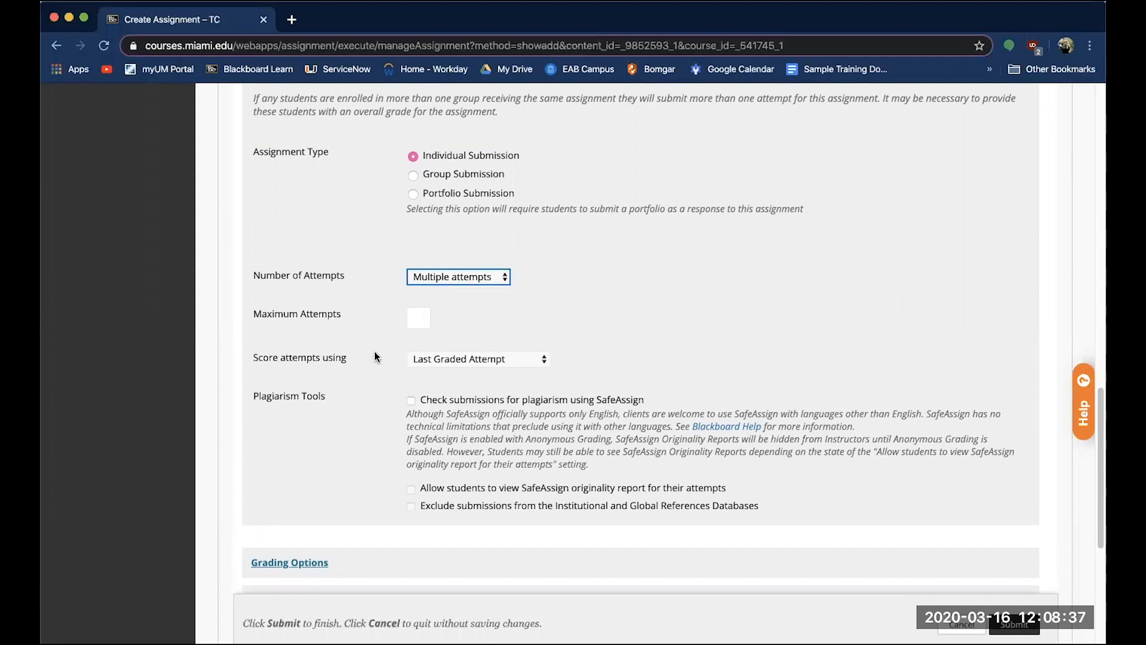
pyautogui.click(418, 359)
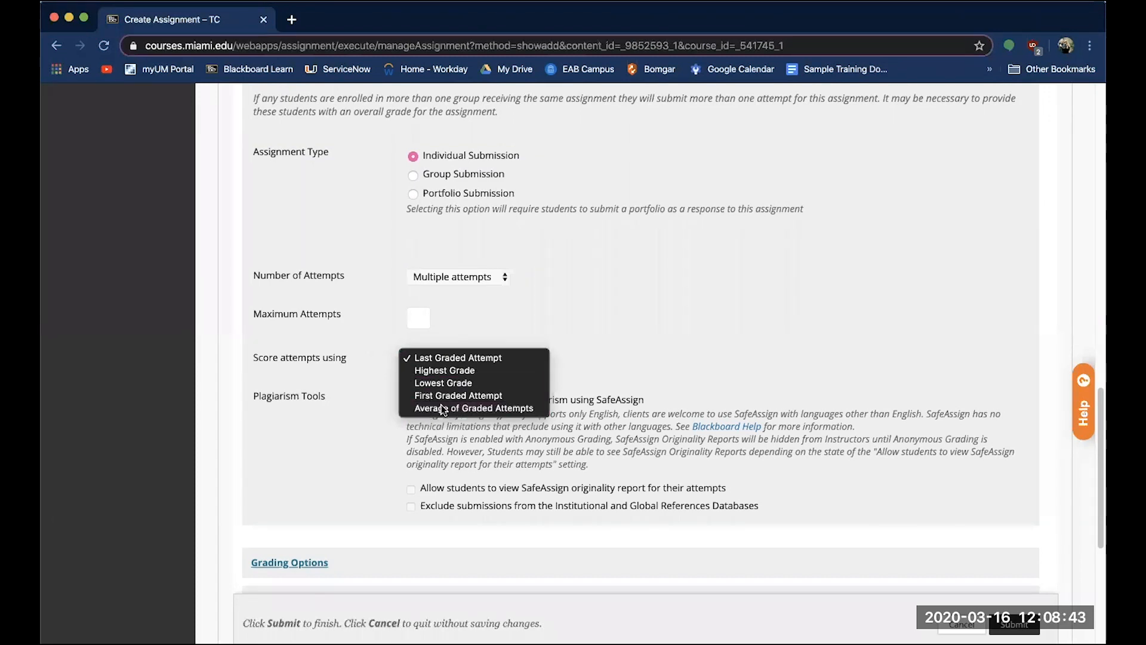
pyautogui.click(603, 335)
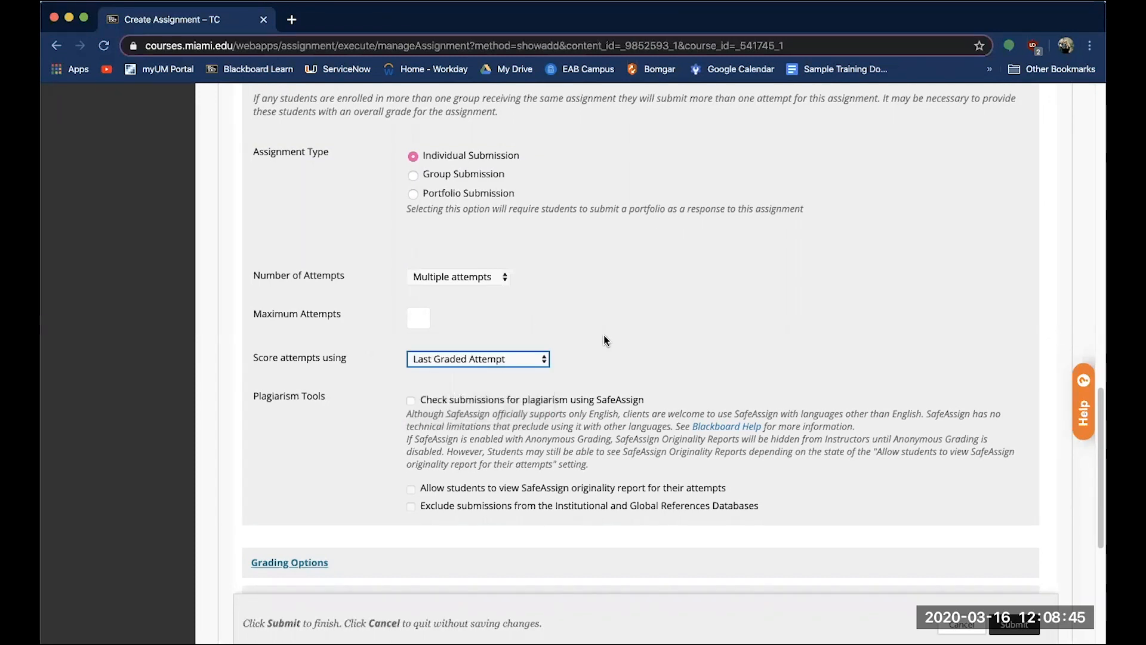
# - Enable SafeAssign plagiarism checking and exclude submissions from the Institutional and Global References Databases
pyautogui.scroll(-2, 603, 344)
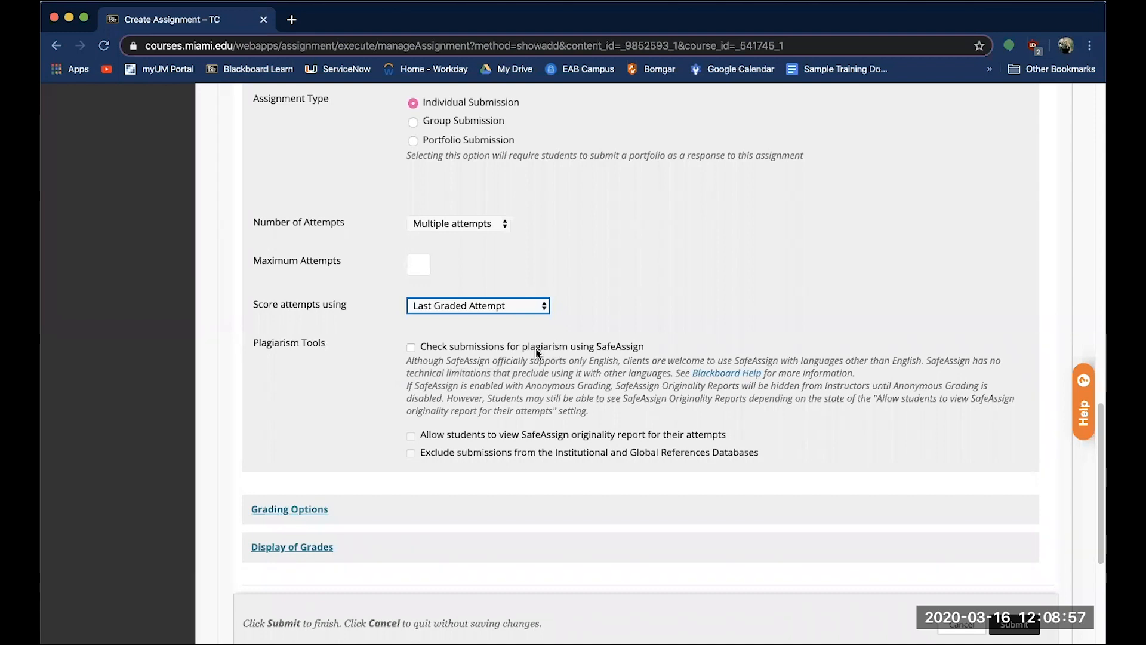
pyautogui.click(412, 348)
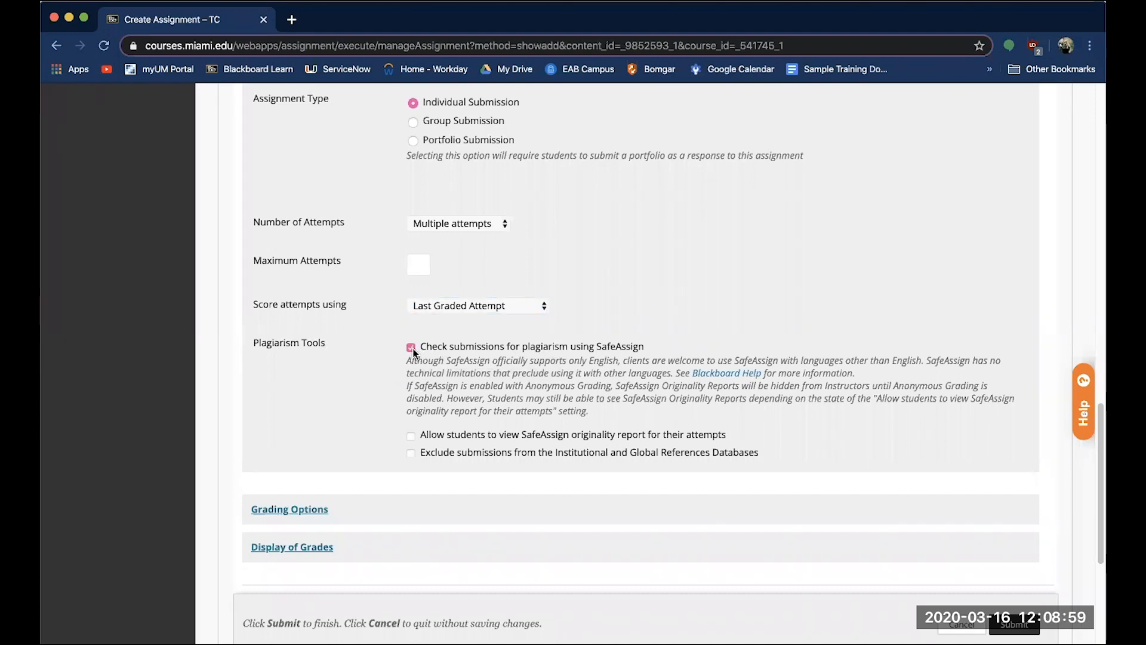
pyautogui.scroll(-1, 414, 351)
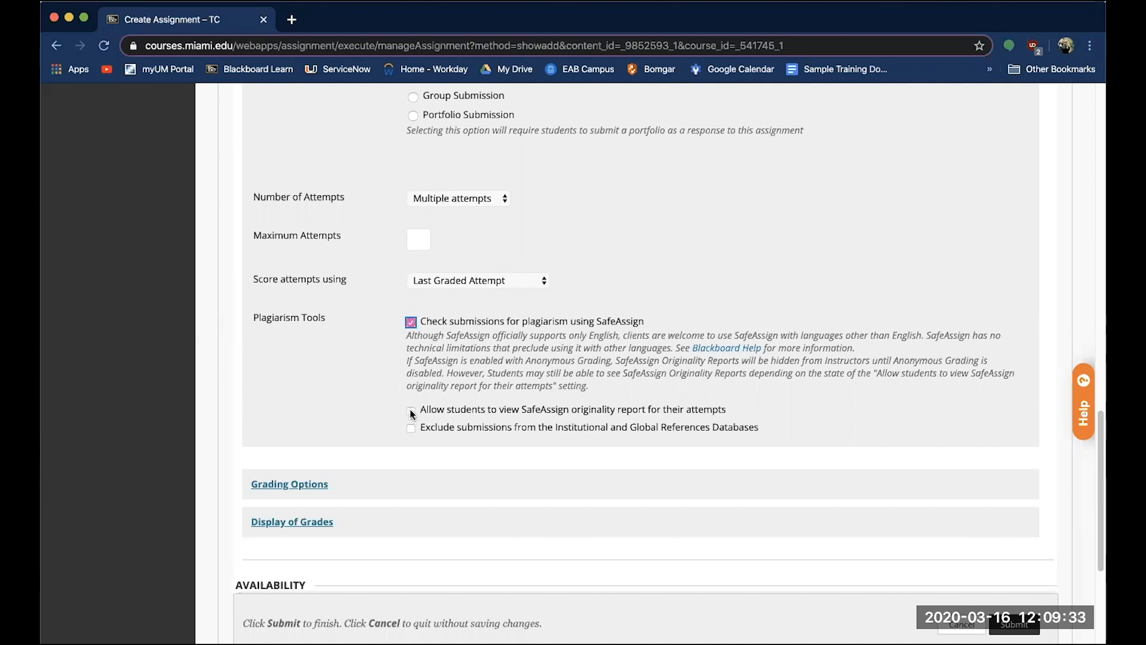
pyautogui.click(411, 428)
# - Expand the Grading Options and Display of Grades sections and review their settings
pyautogui.scroll(-5, 396, 352)
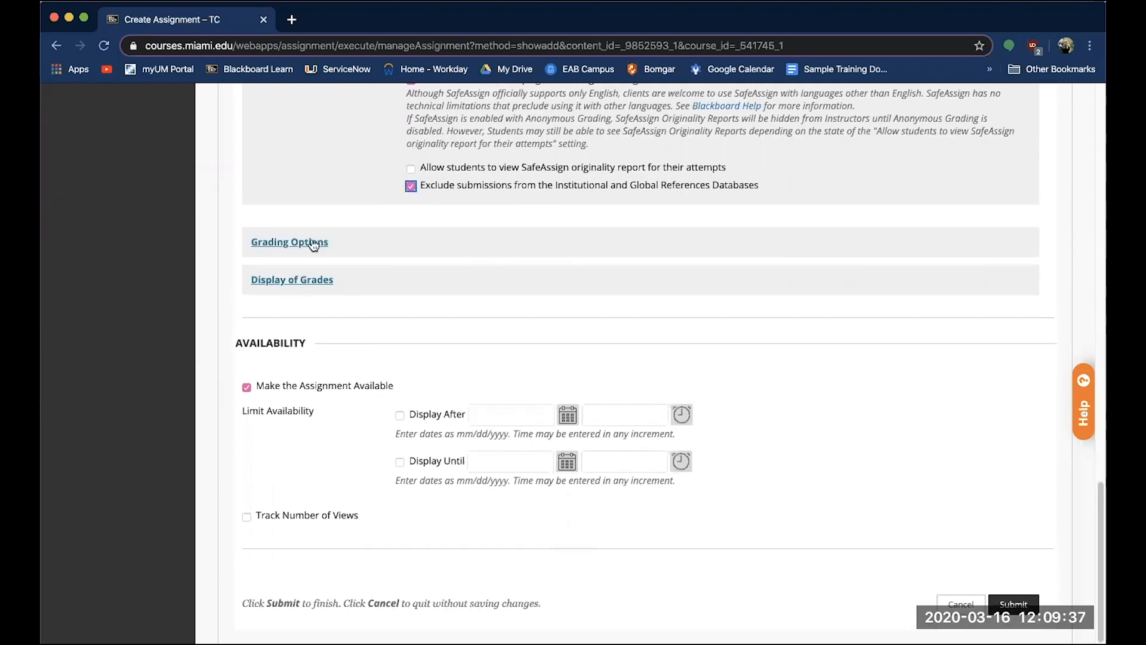
pyautogui.click(309, 242)
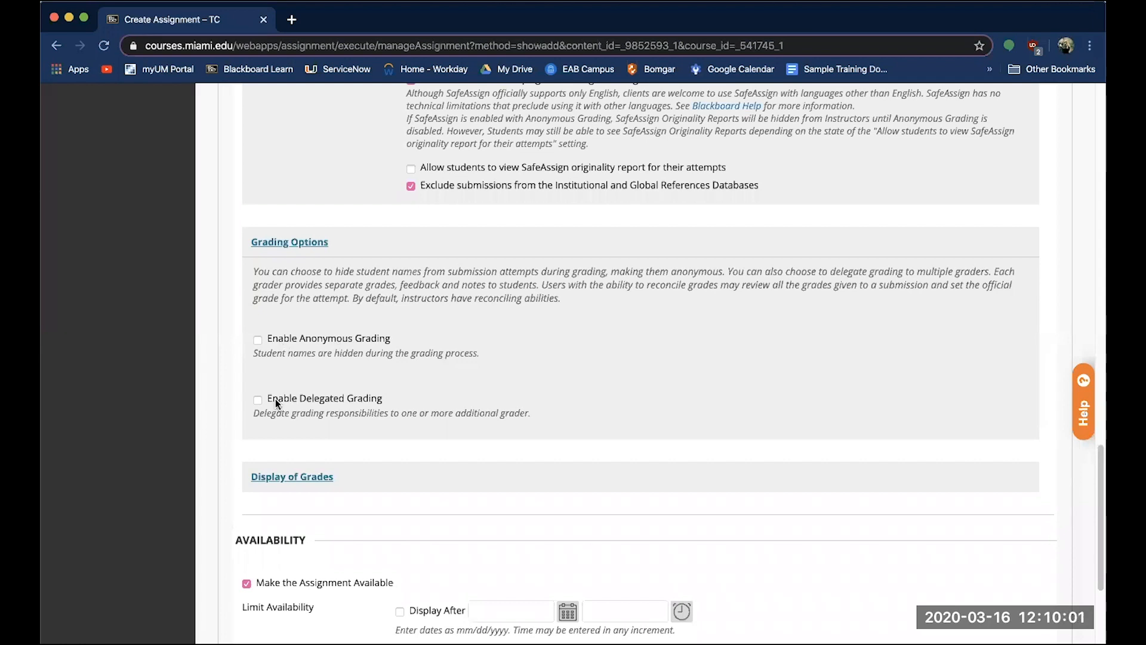
pyautogui.scroll(-4, 275, 399)
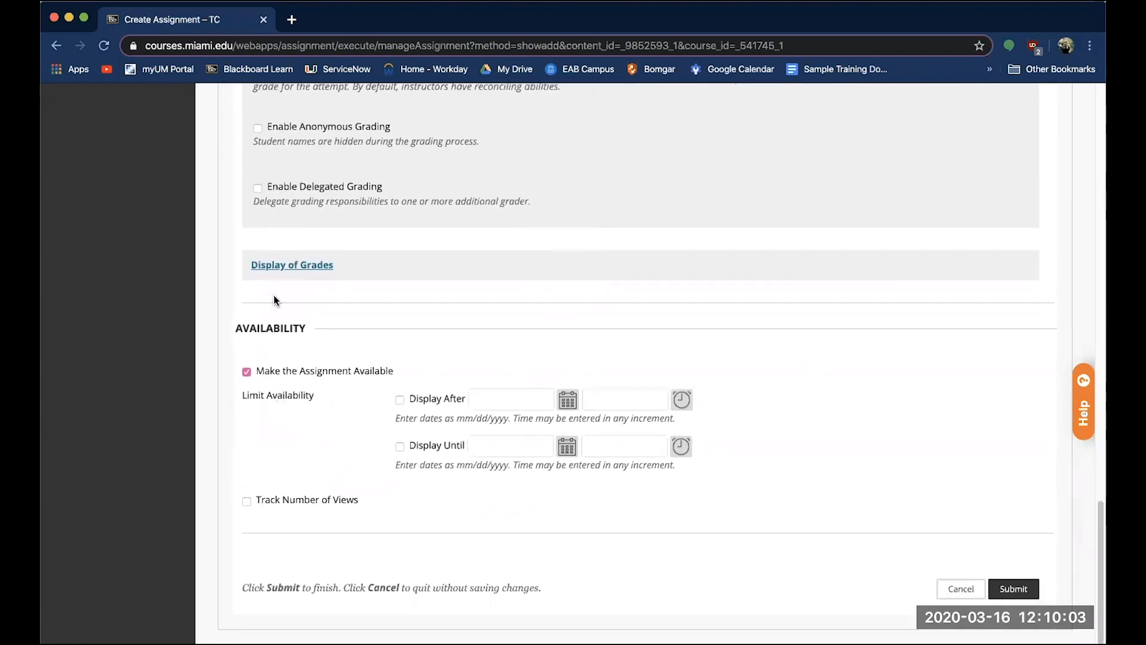
pyautogui.click(282, 268)
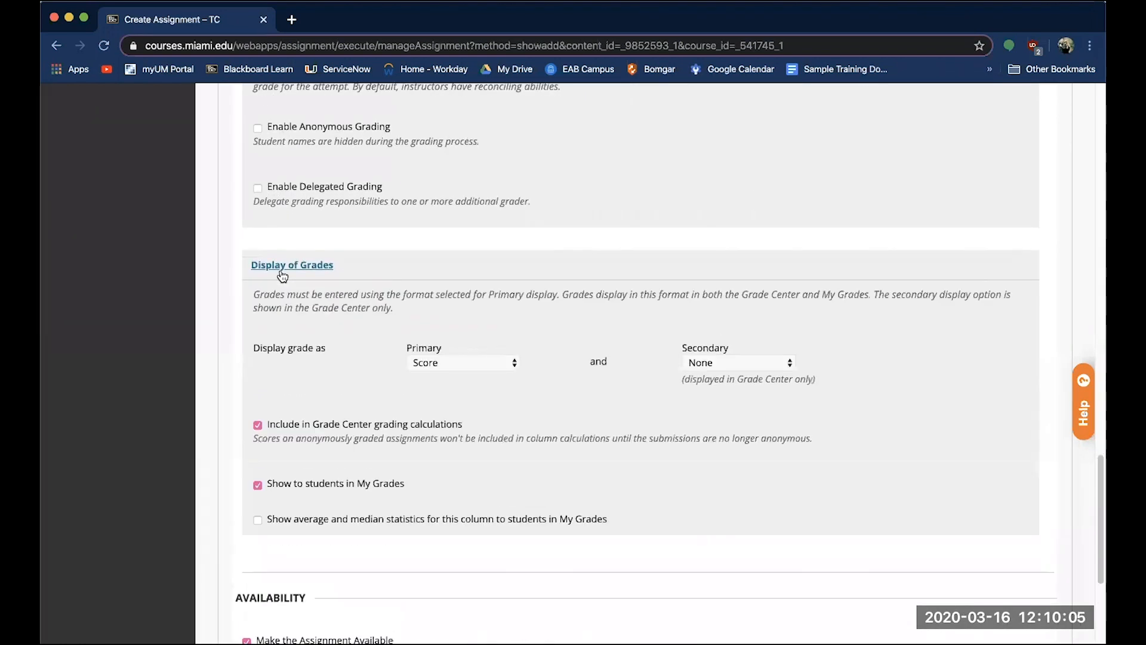
pyautogui.scroll(-1, 282, 272)
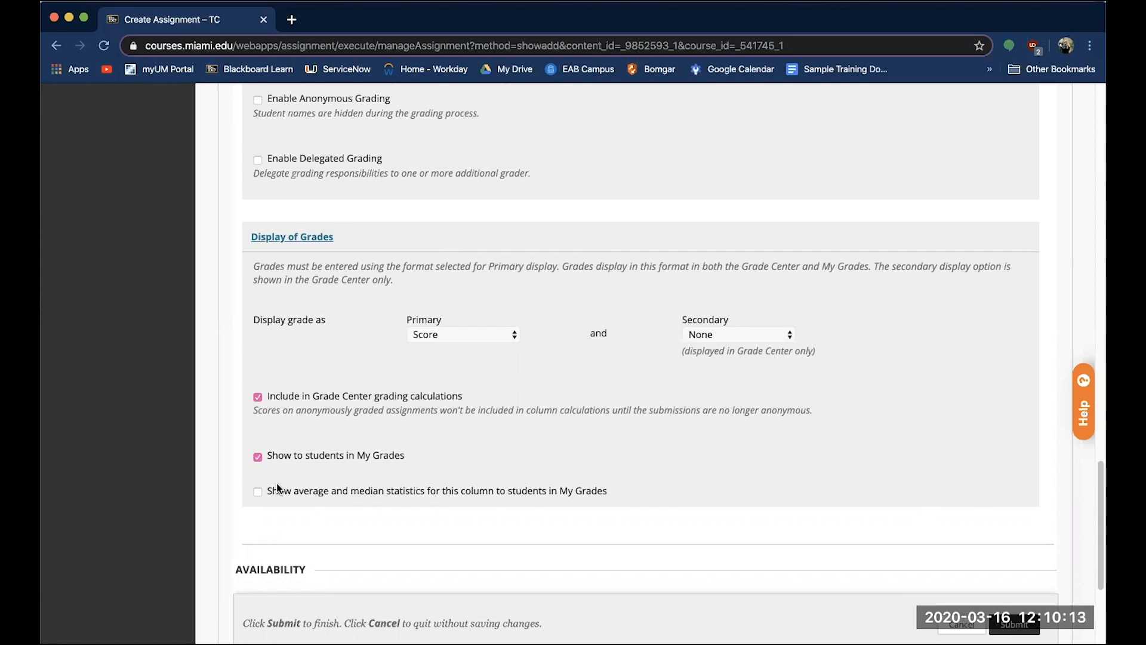
pyautogui.scroll(-5, 263, 353)
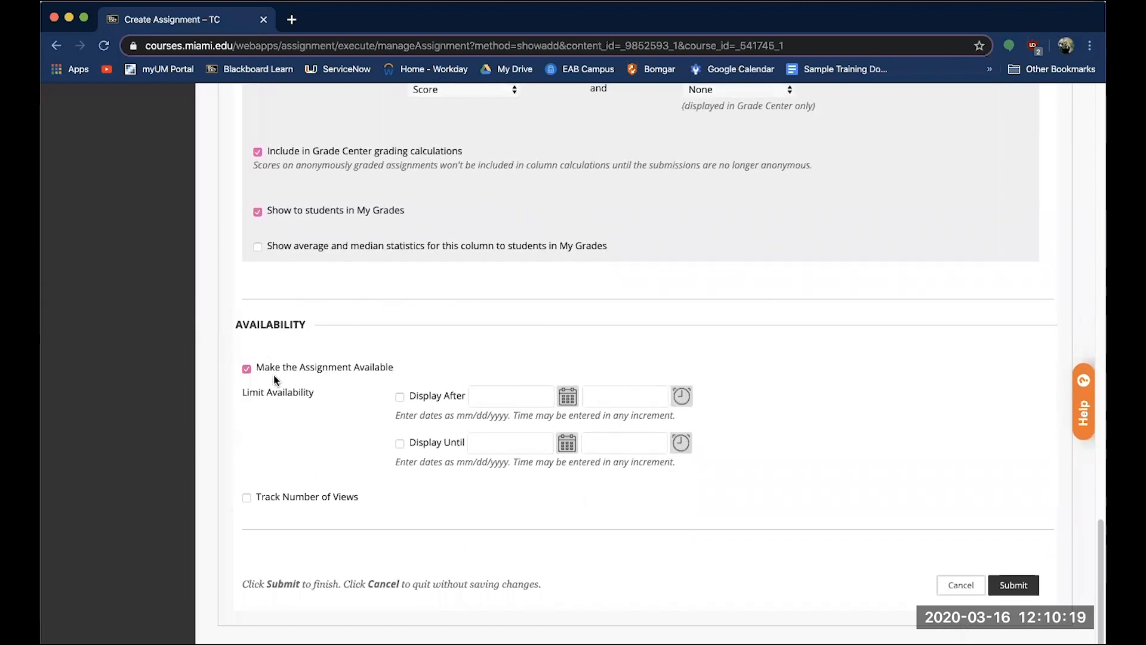
# - Keep the assignment available and limit its display from 03/16/2020 12:10 PM until 03/17/2020 11:59 PM
pyautogui.click(248, 369)
pyautogui.click(248, 370)
pyautogui.click(400, 398)
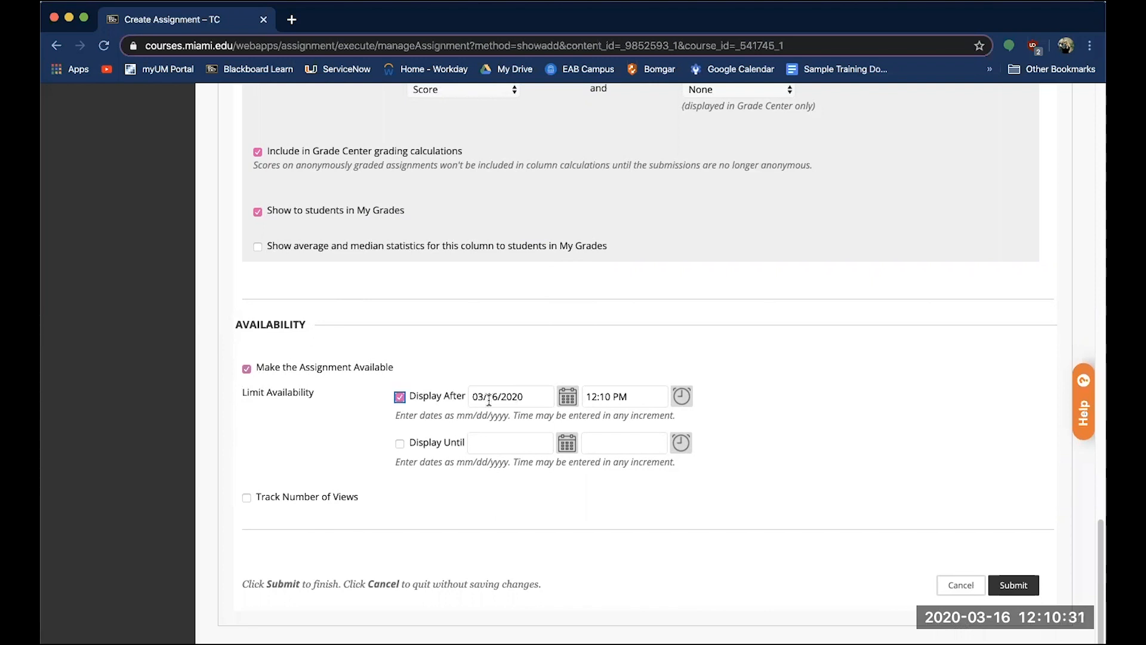
pyautogui.click(400, 445)
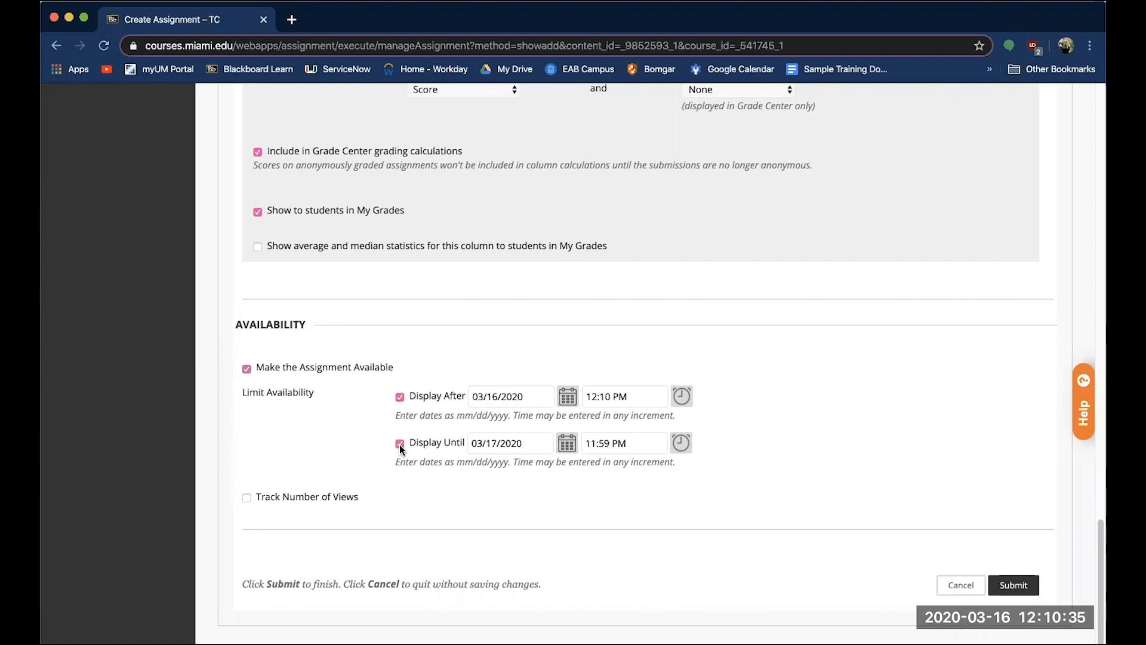
pyautogui.moveTo(534, 443); pyautogui.dragTo(463, 454)
pyautogui.click(445, 485)
# - Change the number of attempts to Single Attempt and submit the assignment
pyautogui.click(1017, 587)
pyautogui.click(721, 136)
pyautogui.scroll(1, 562, 345)
pyautogui.scroll(10, 563, 345)
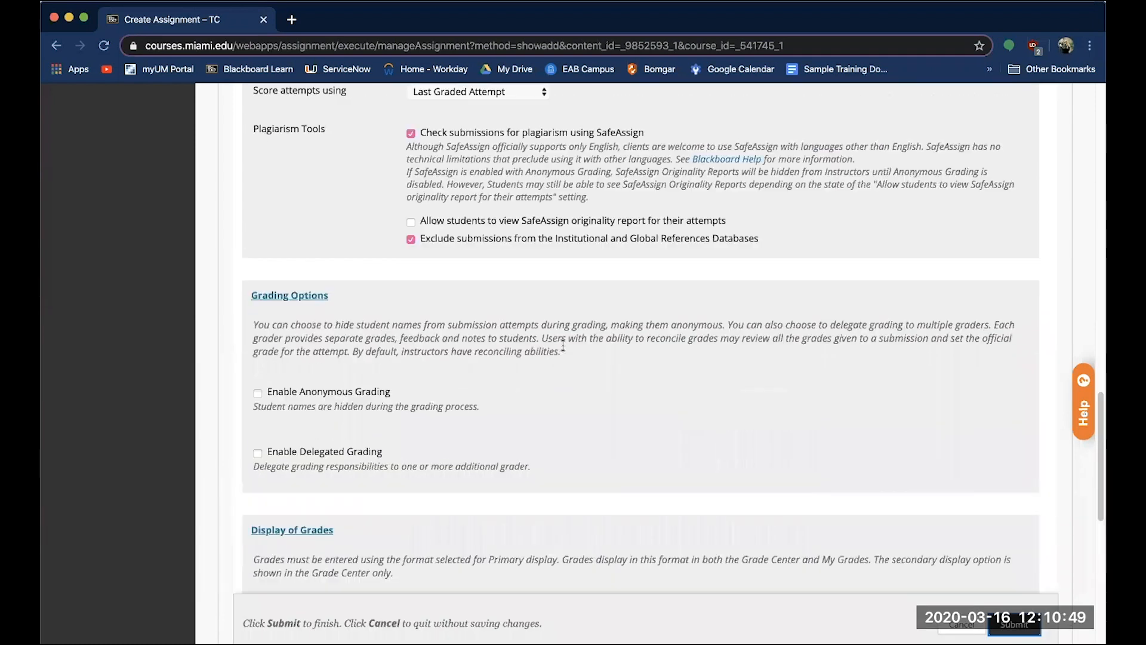
pyautogui.scroll(1, 563, 345)
pyautogui.click(482, 314)
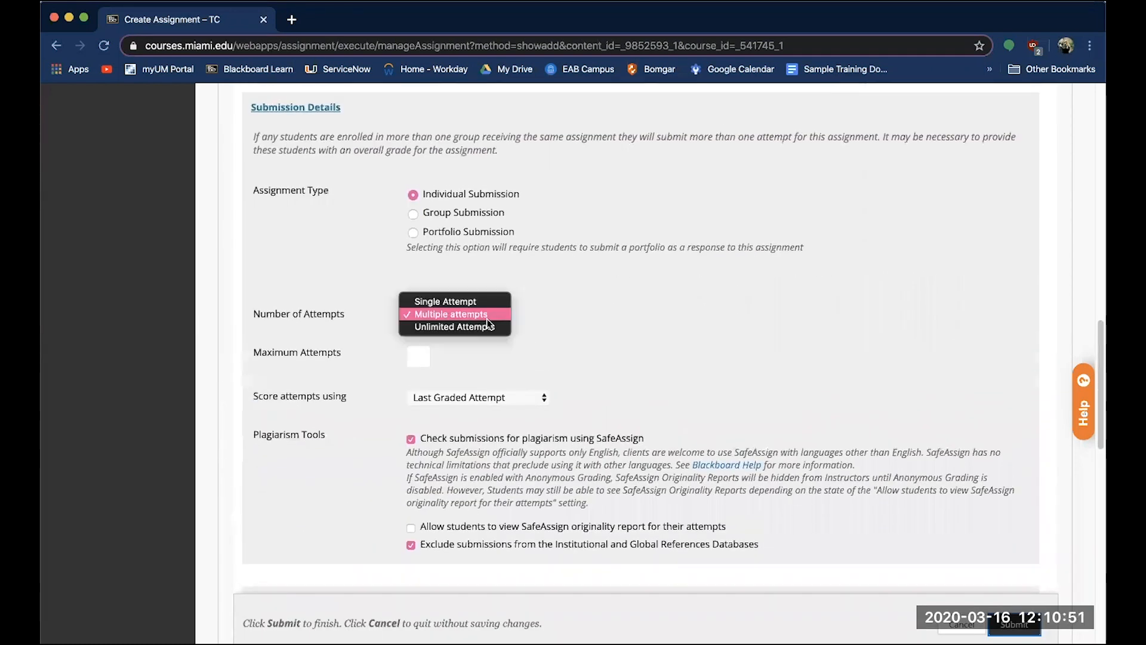
pyautogui.click(483, 304)
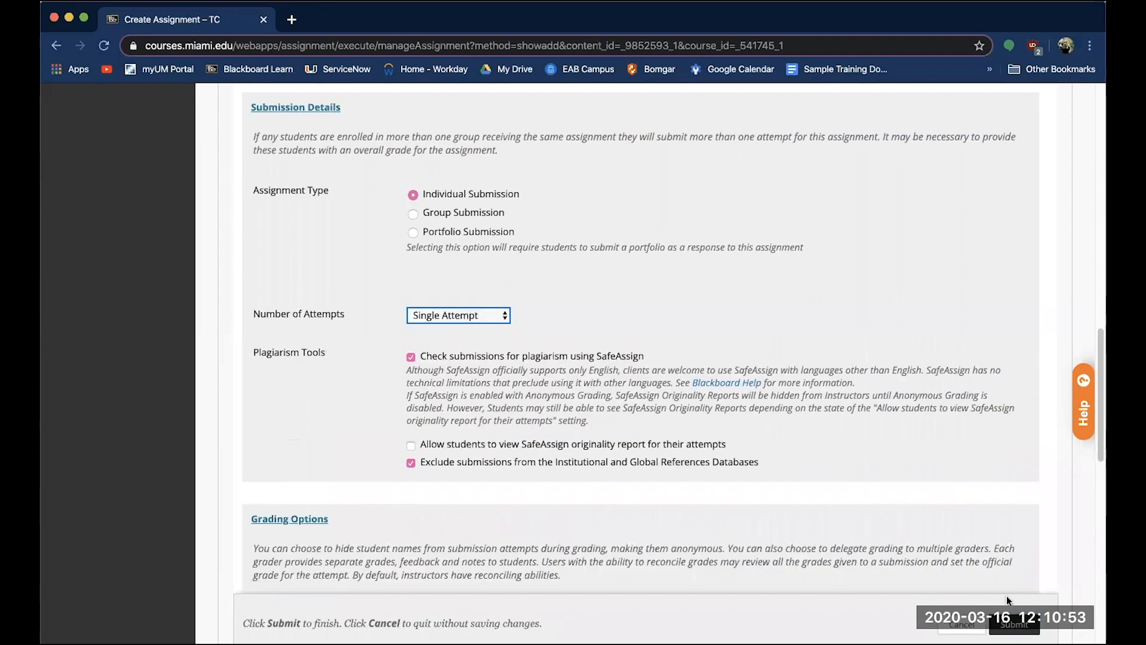
pyautogui.click(1014, 624)
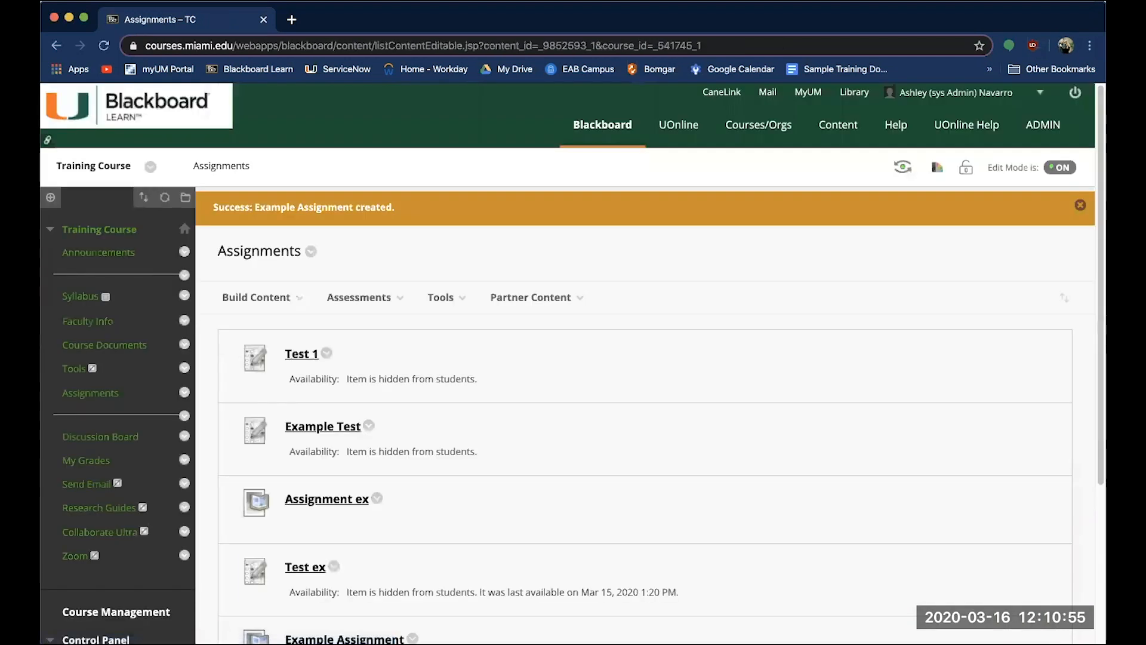
# - Start creating a new test in the Assignments content area
pyautogui.scroll(-3, 715, 460)
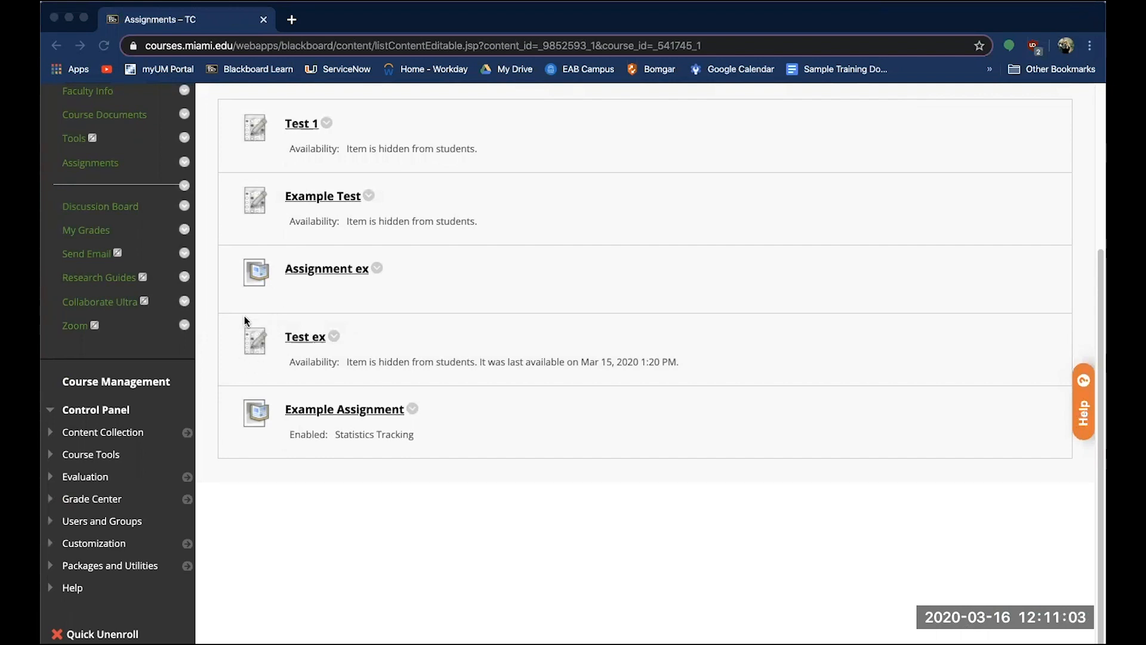
pyautogui.click(290, 360)
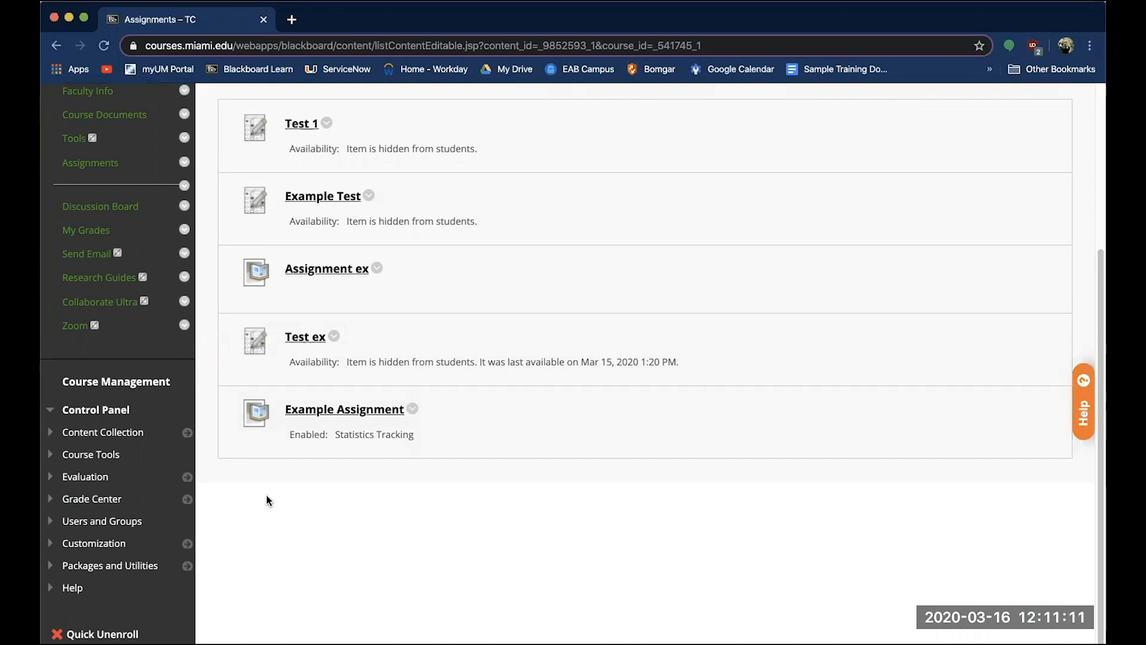
pyautogui.scroll(4, 267, 496)
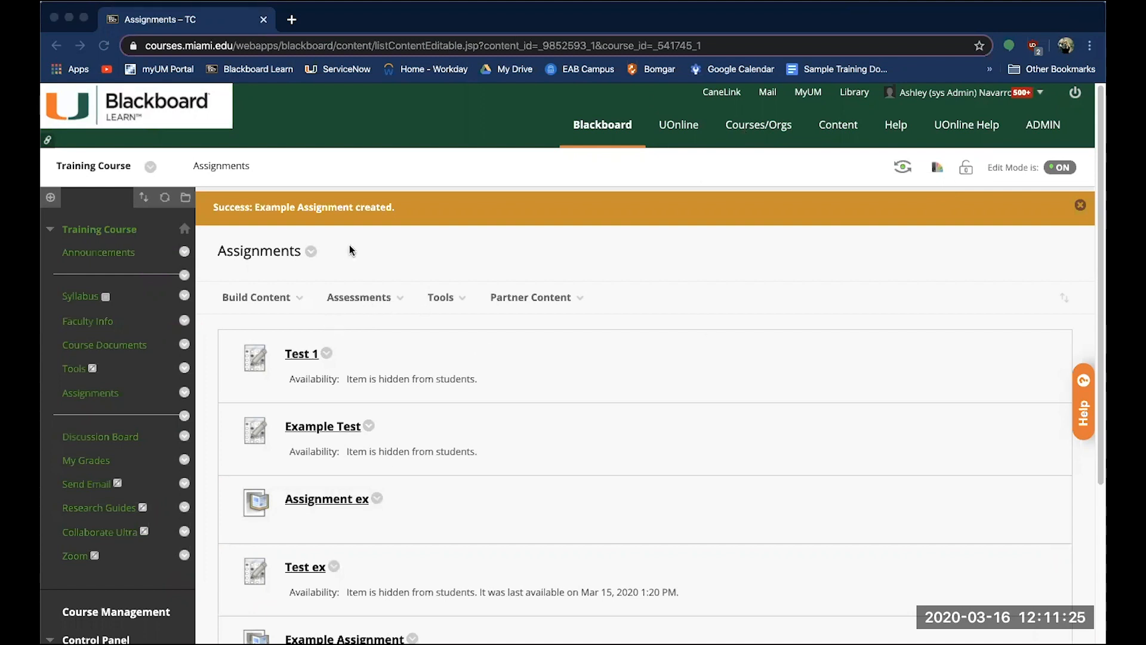
pyautogui.click(349, 308)
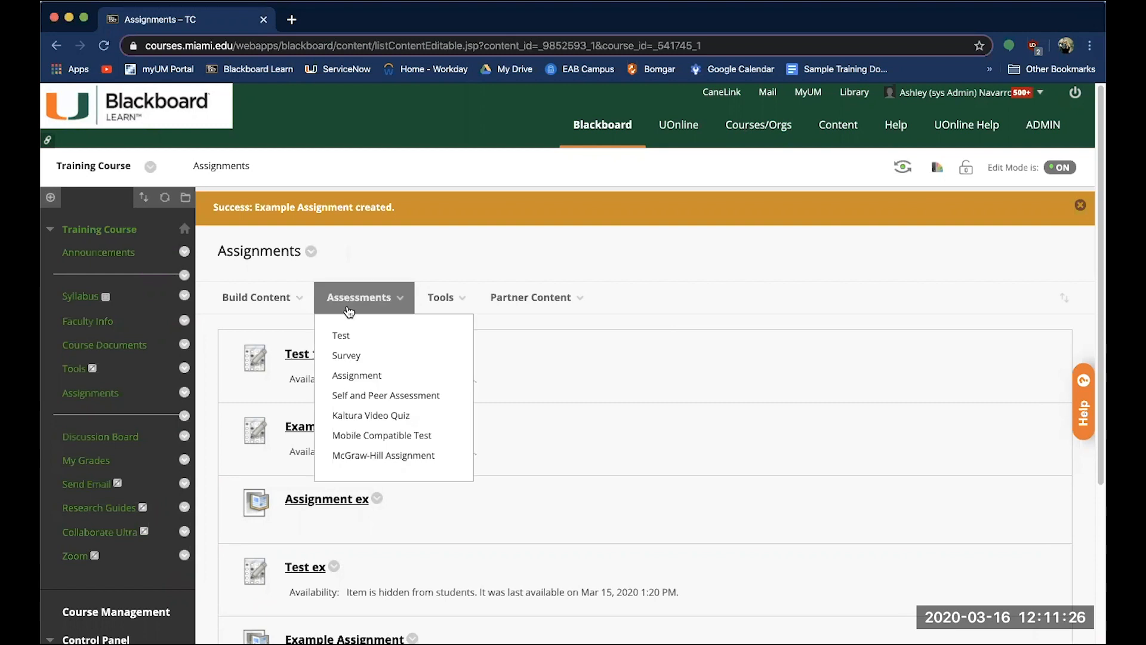
pyautogui.click(348, 341)
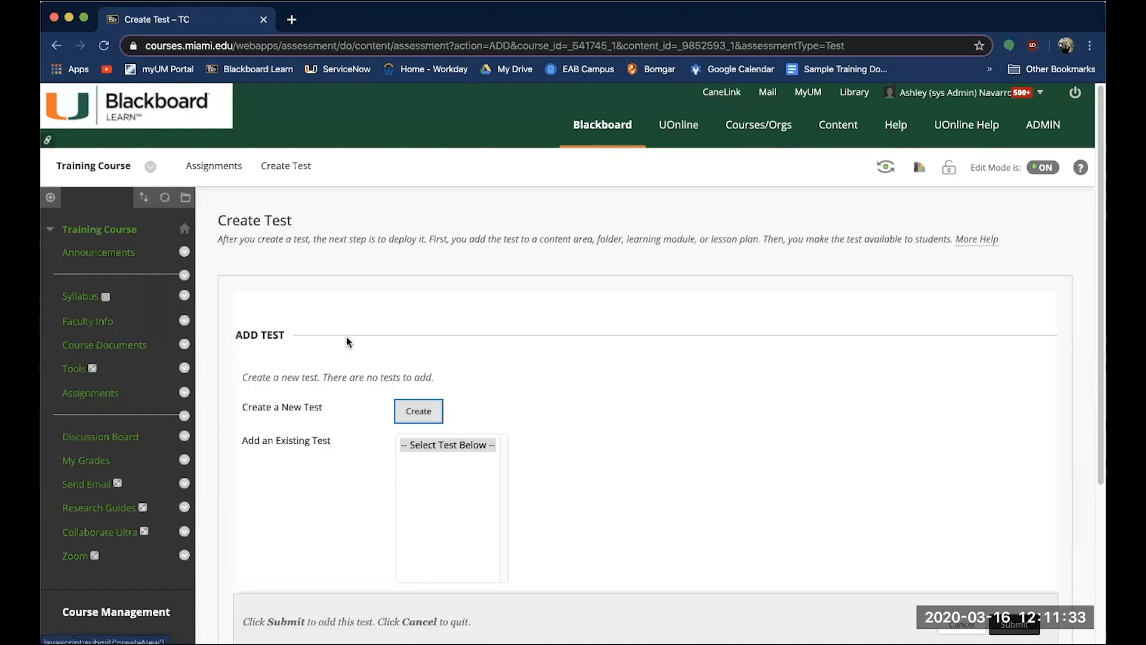
pyautogui.scroll(-2, 346, 341)
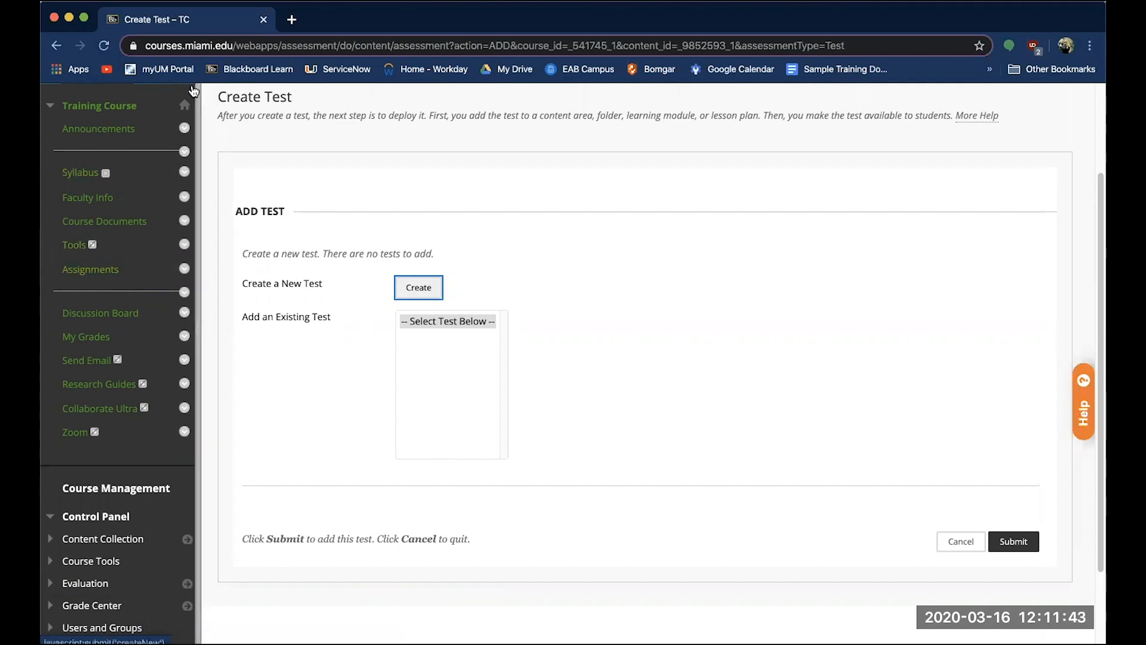
pyautogui.click(418, 288)
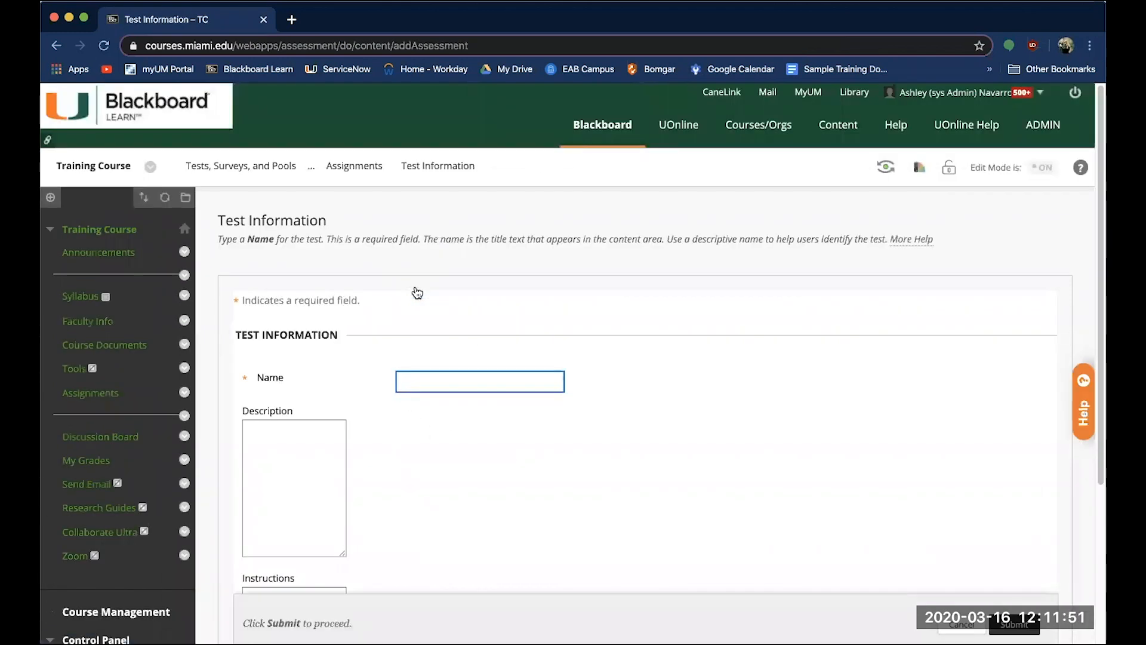
# - Name the test Example Exam and submit the test information with an empty description and instructions
pyautogui.scroll(-2, 415, 382)
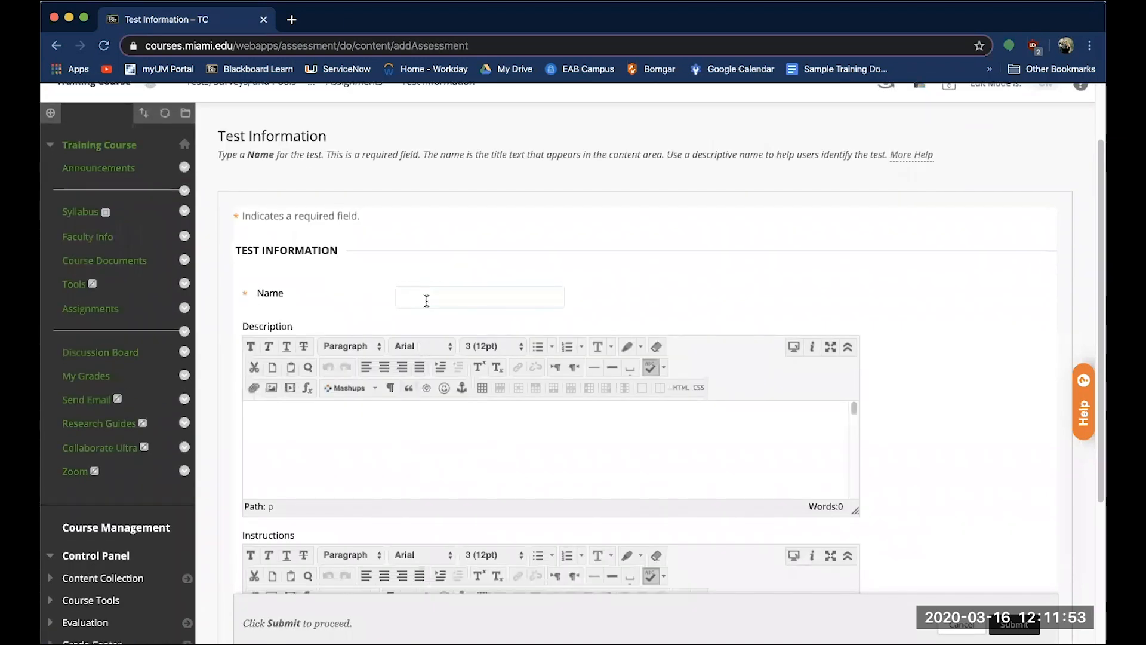
pyautogui.write('Exam T')
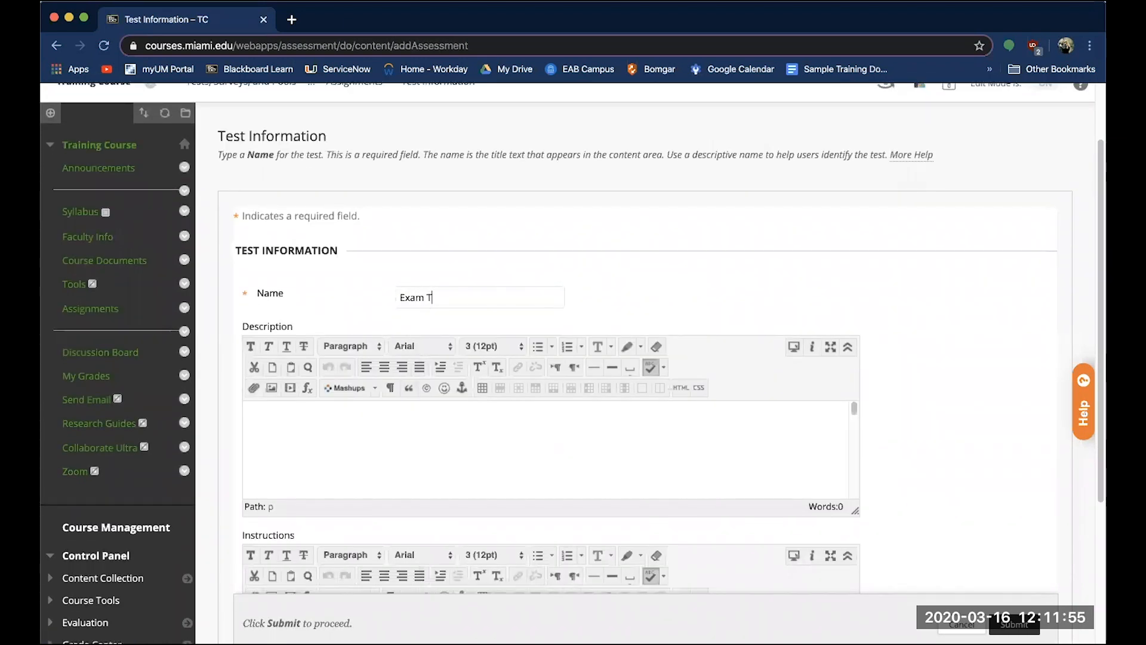
pyautogui.press('BackSpace')
pyautogui.press('BackSpace')
pyautogui.write('ple ')
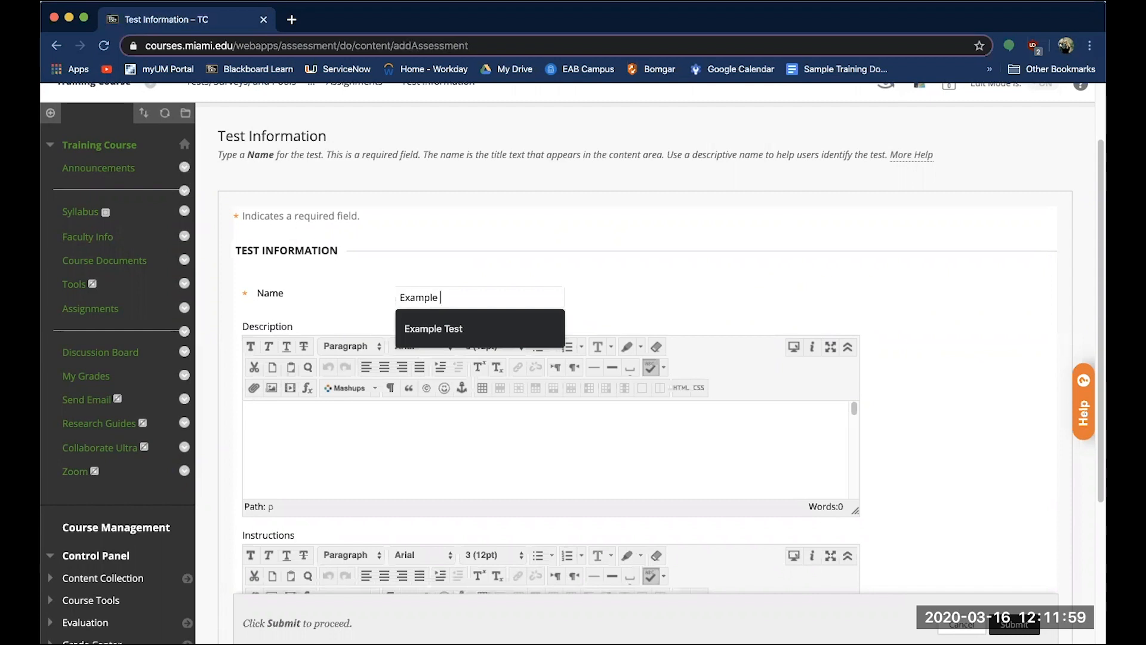
pyautogui.write('Exam')
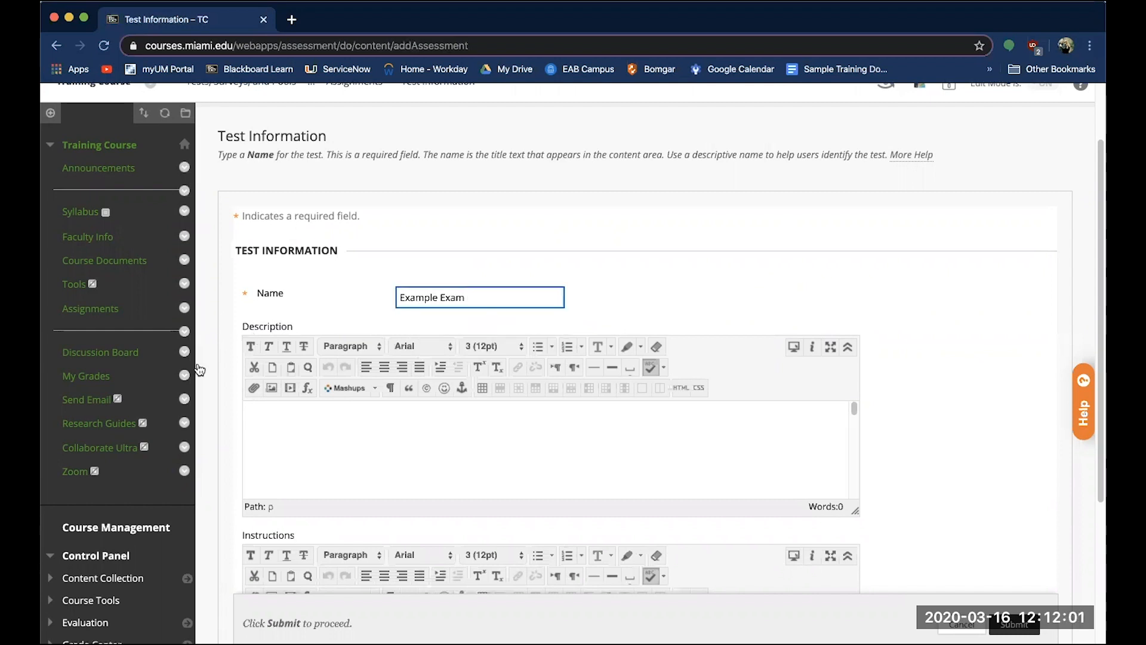
pyautogui.scroll(-2, 223, 353)
pyautogui.scroll(-1, 223, 359)
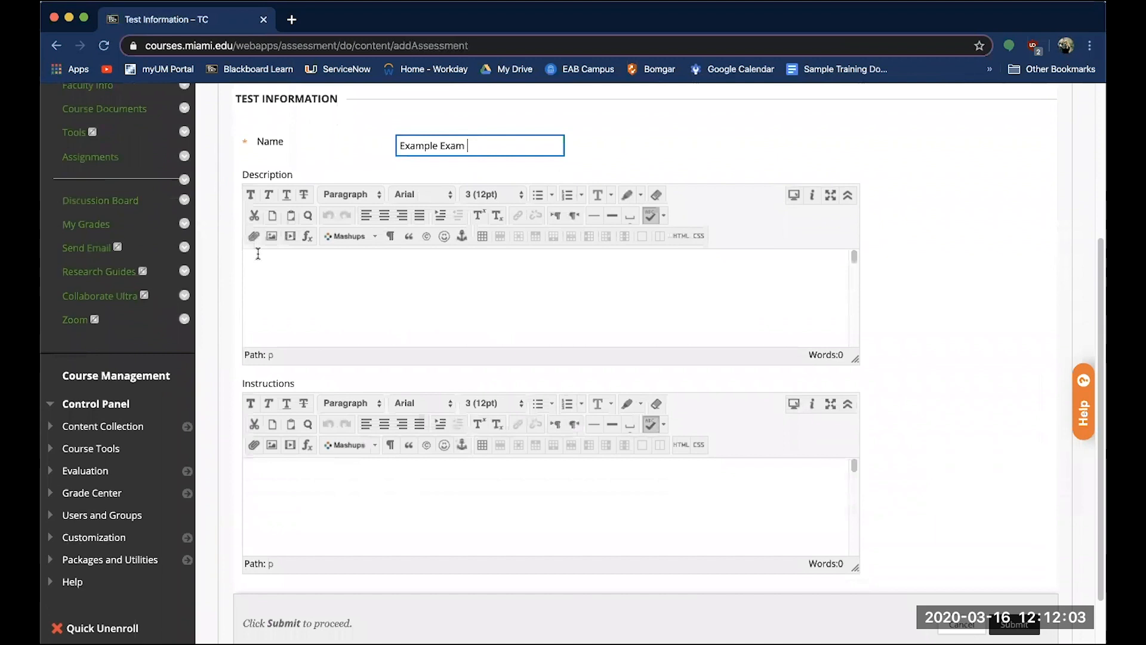
pyautogui.click(319, 308)
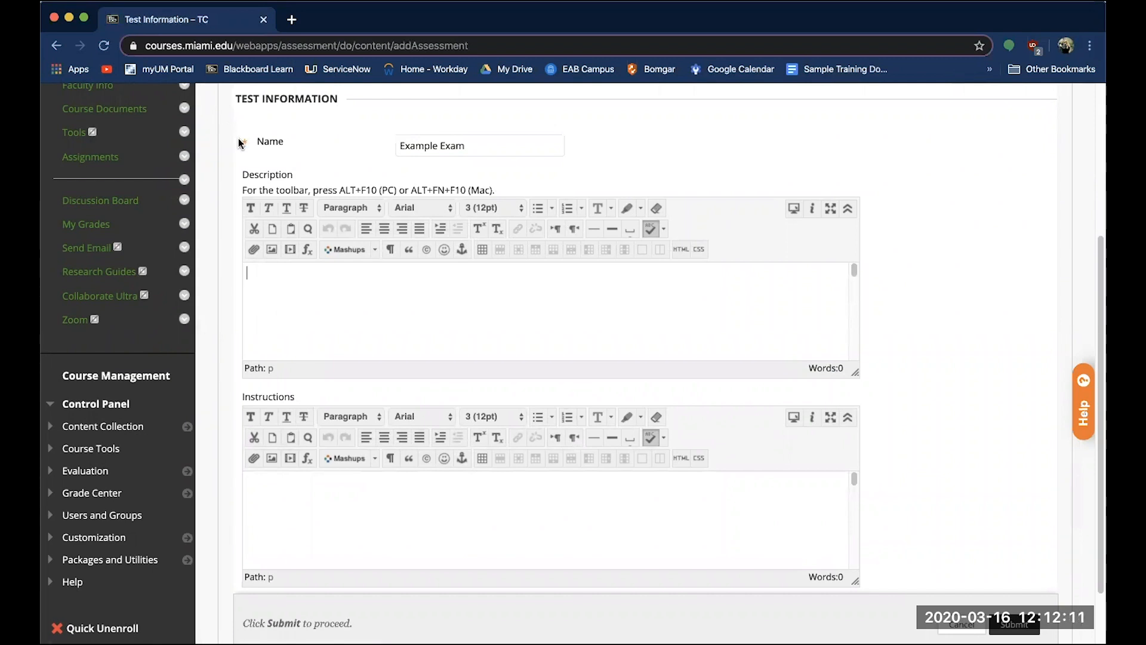
pyautogui.scroll(-3, 323, 179)
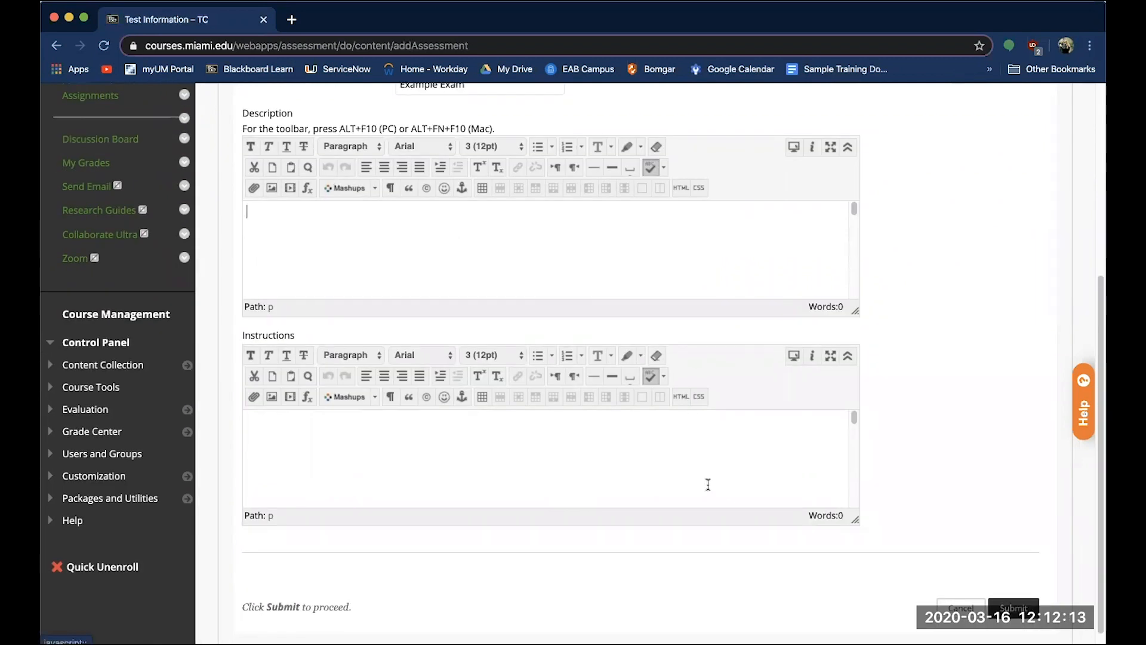
pyautogui.click(1014, 608)
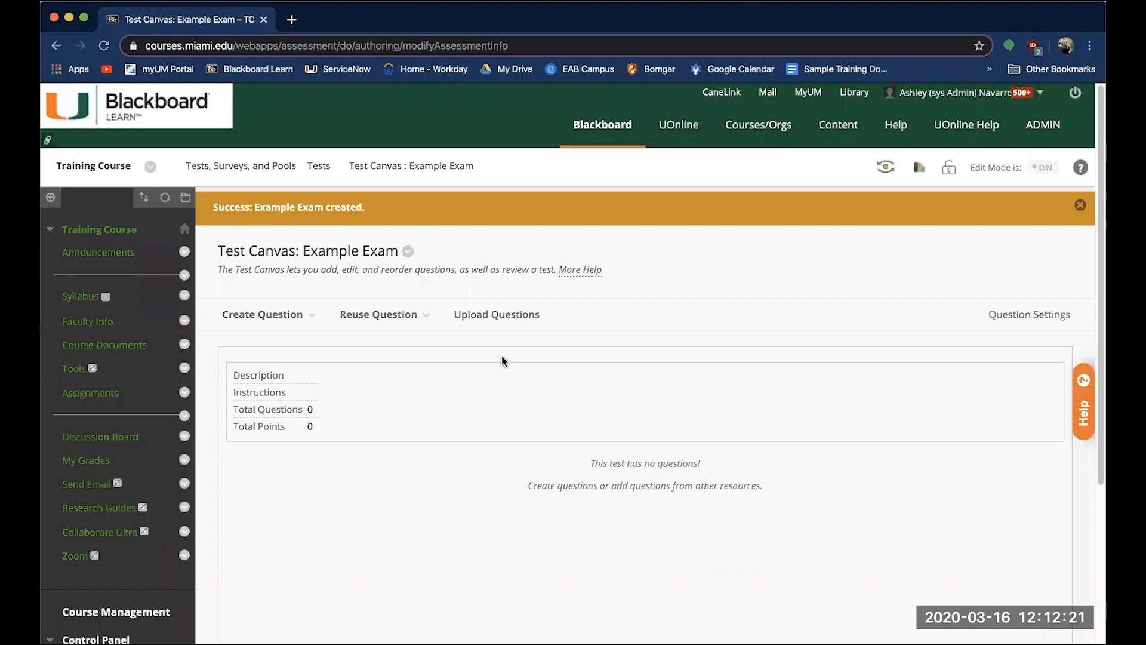
pyautogui.scroll(-3, 501, 358)
pyautogui.click(290, 143)
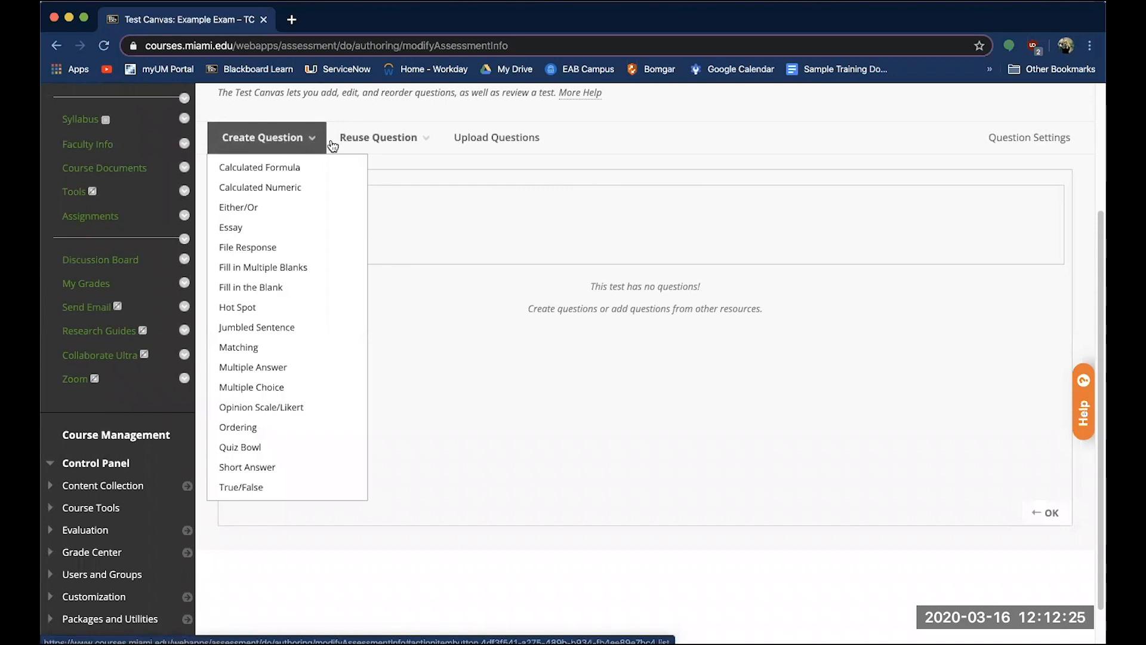
pyautogui.click(397, 143)
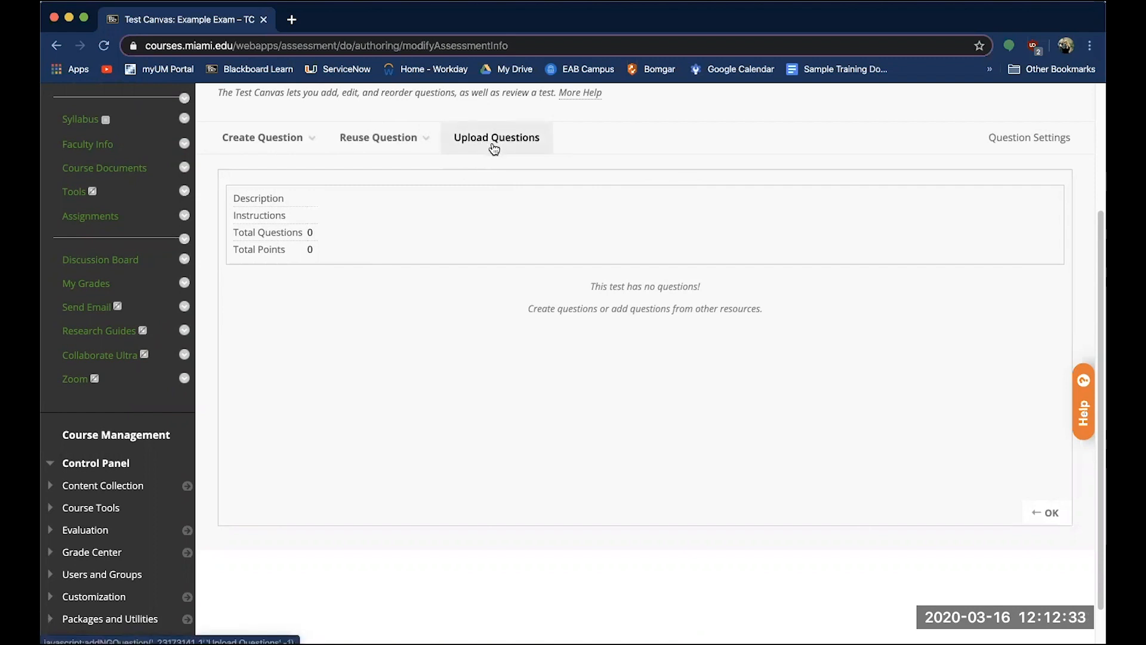
pyautogui.click(396, 133)
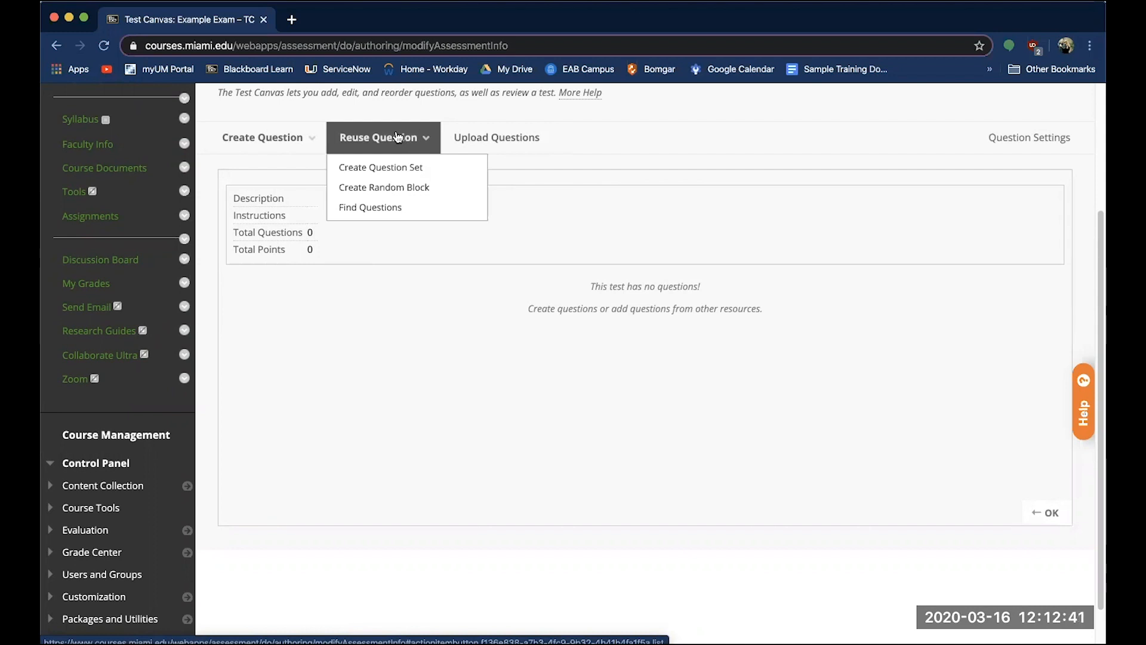
pyautogui.click(384, 209)
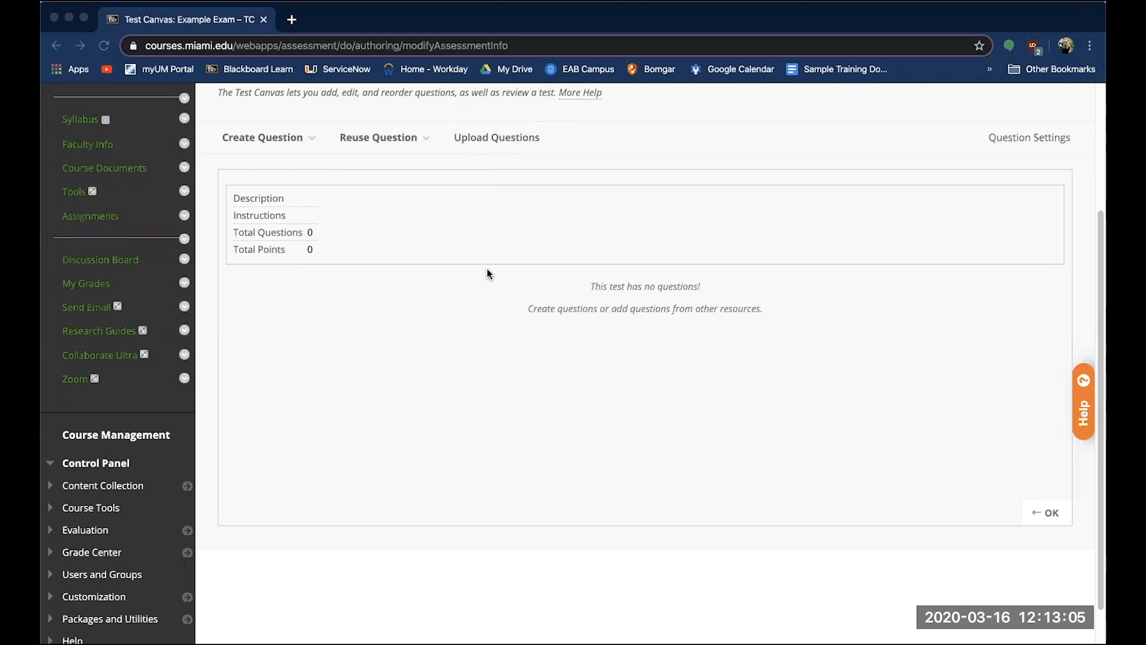
pyautogui.click(252, 56)
# - Add a Multiple Choice question to the test with the question text "How comfortable are you Blackboard"
pyautogui.click(276, 139)
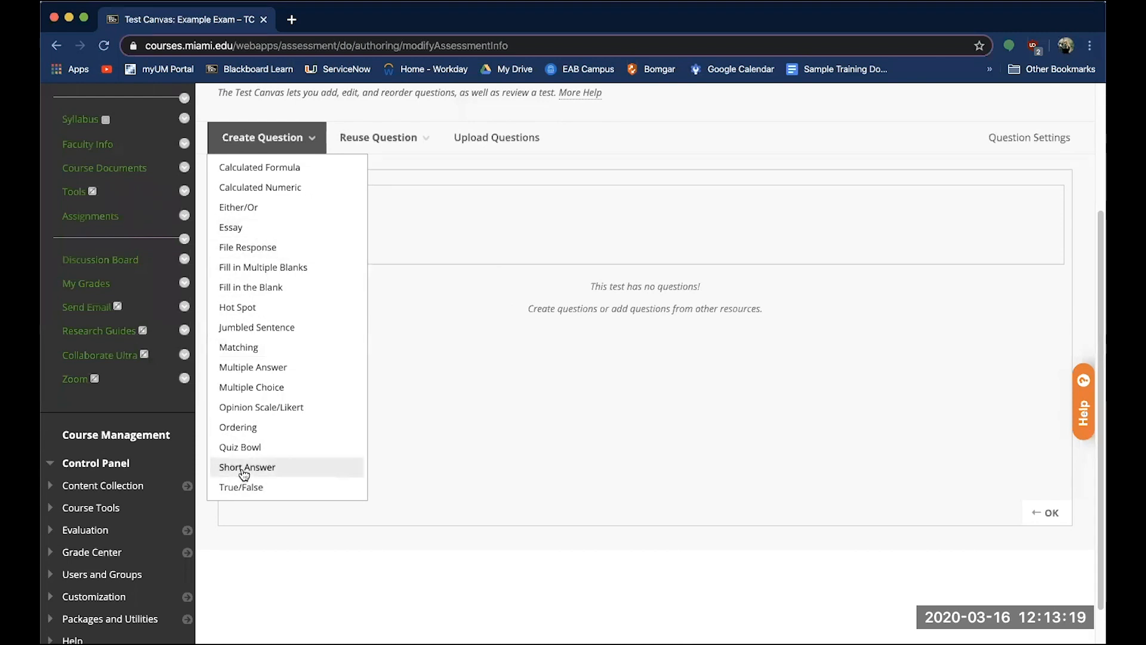
pyautogui.click(268, 389)
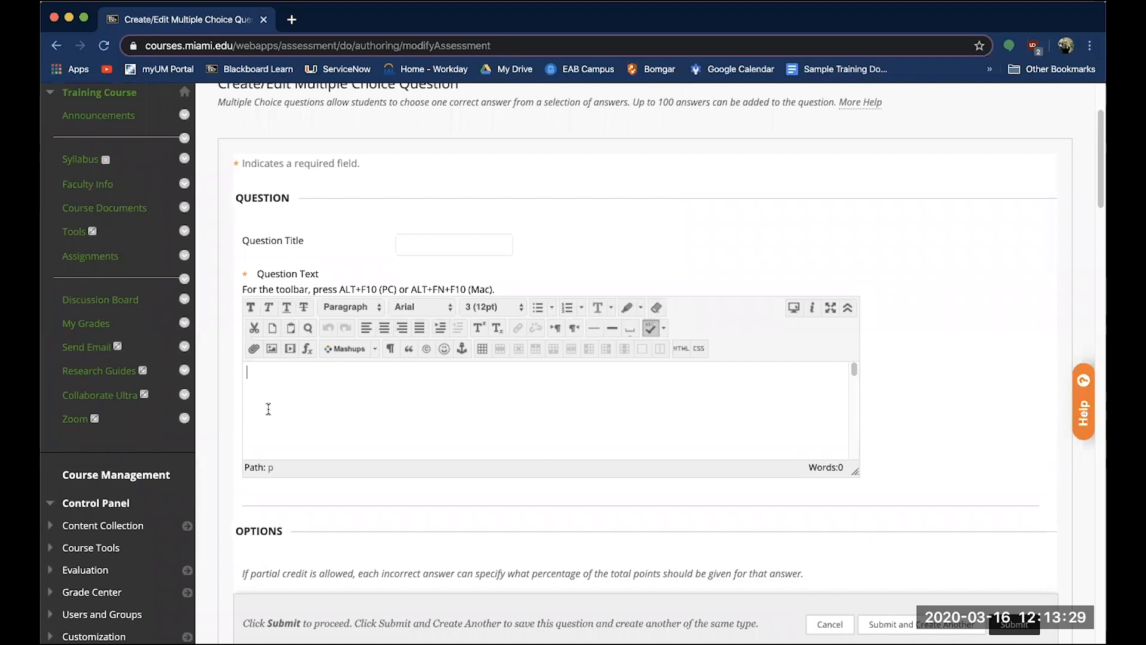
pyautogui.write('HOw')
pyautogui.press('BackSpace')
pyautogui.press('BackSpace')
pyautogui.write('ow comfortable')
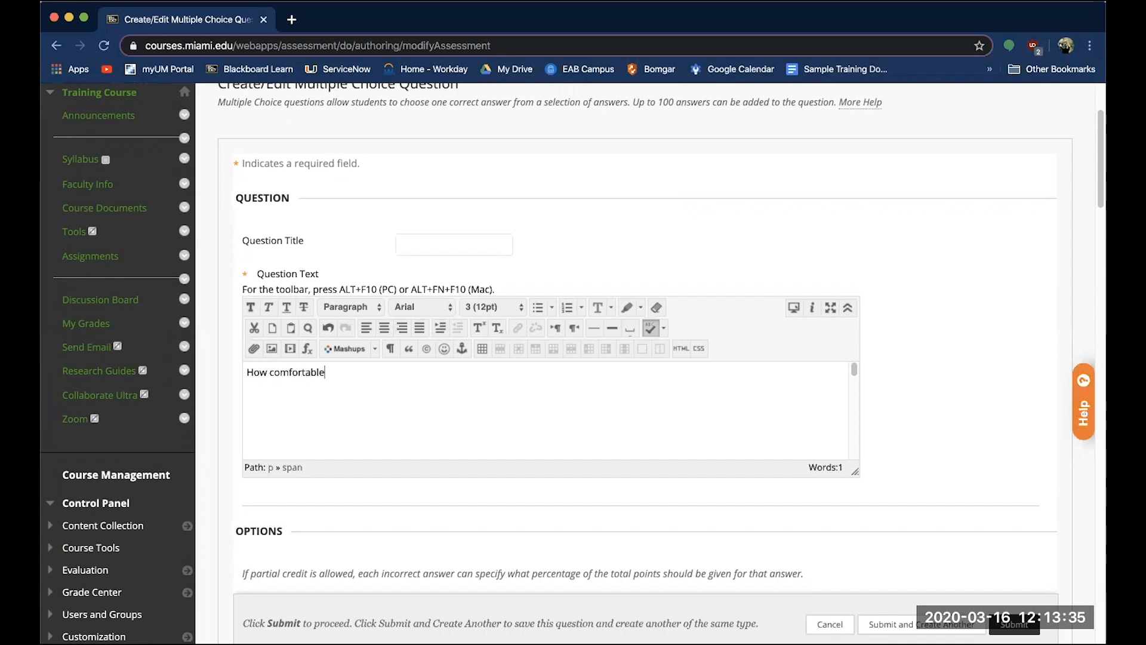
pyautogui.write(' are you Blackboard')
pyautogui.scroll(-5, 202, 420)
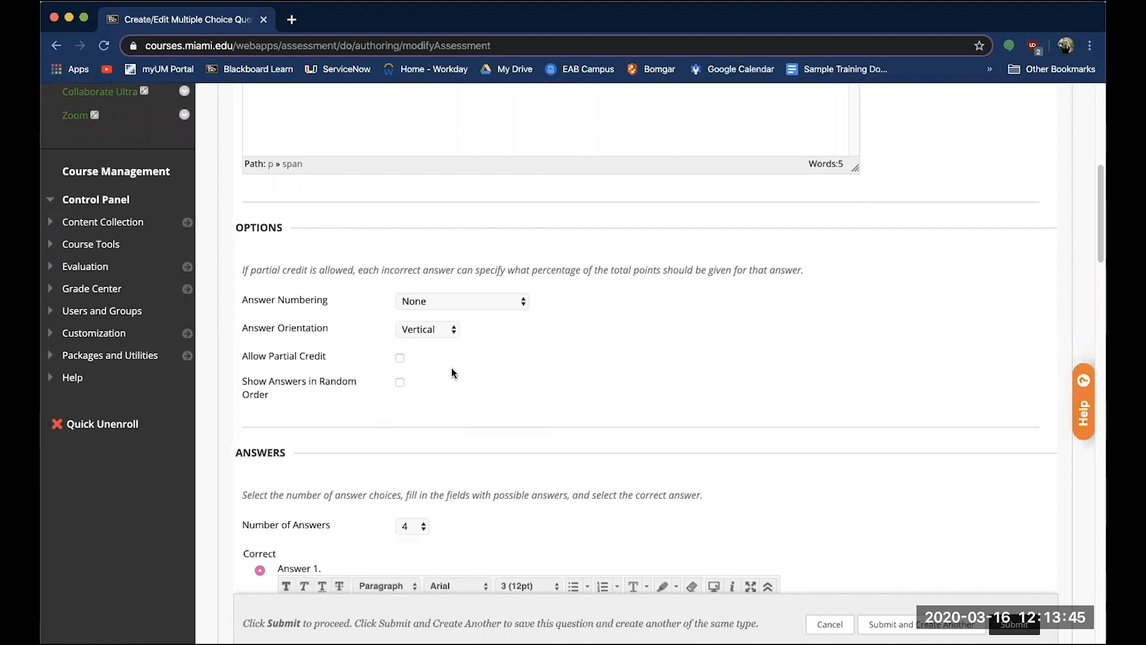
# - Review the Answer Numbering and Answer Orientation choices, keeping None and Vertical
pyautogui.click(420, 302)
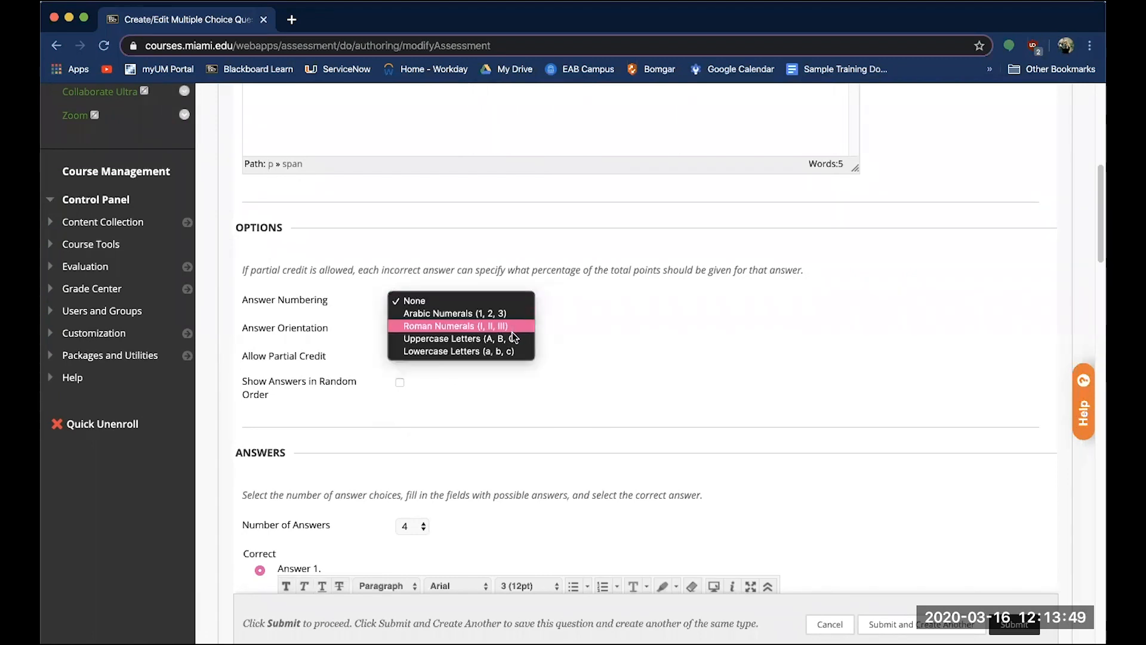
pyautogui.click(466, 420)
pyautogui.click(421, 330)
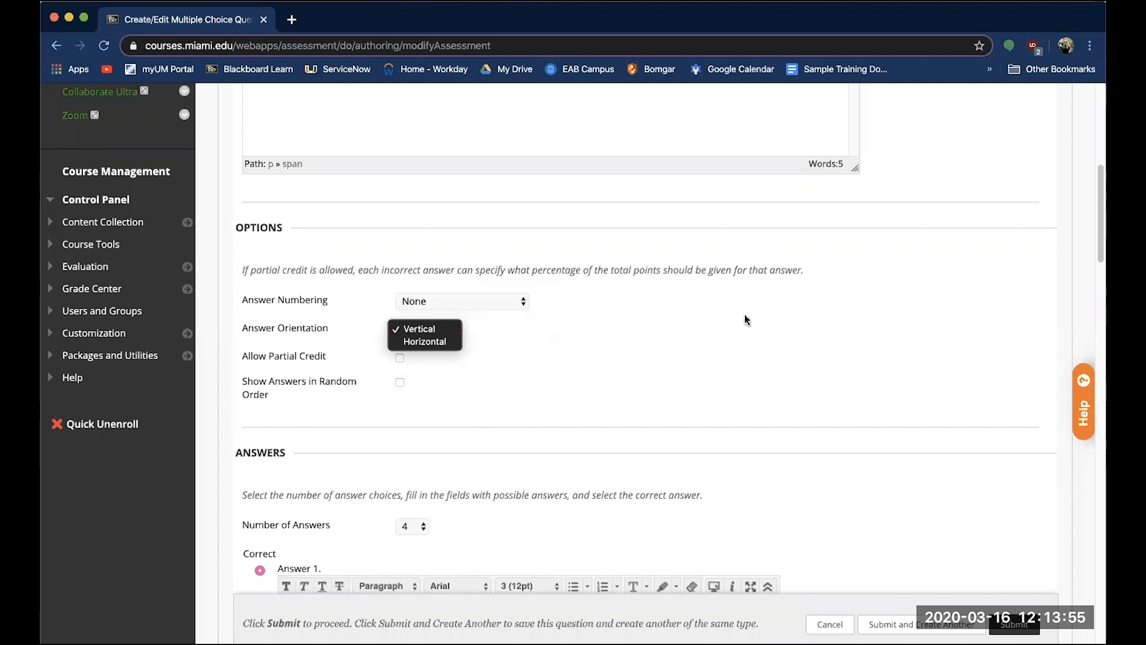
pyautogui.click(387, 434)
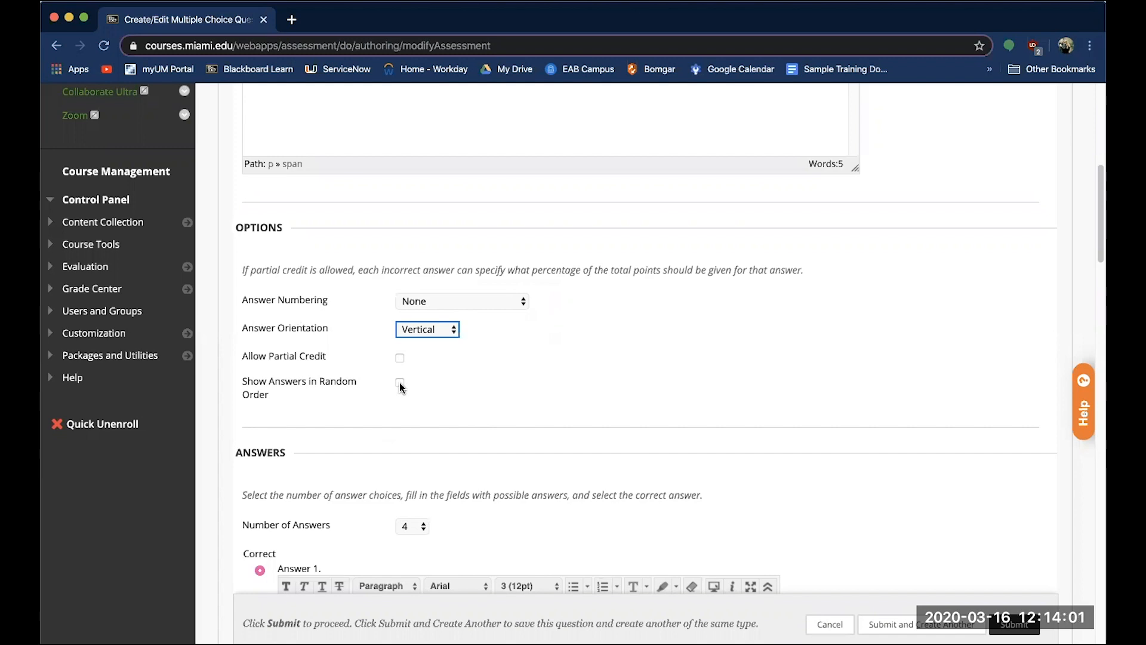
# - Remove the fourth answer choice from the multiple choice question
pyautogui.scroll(-5, 400, 387)
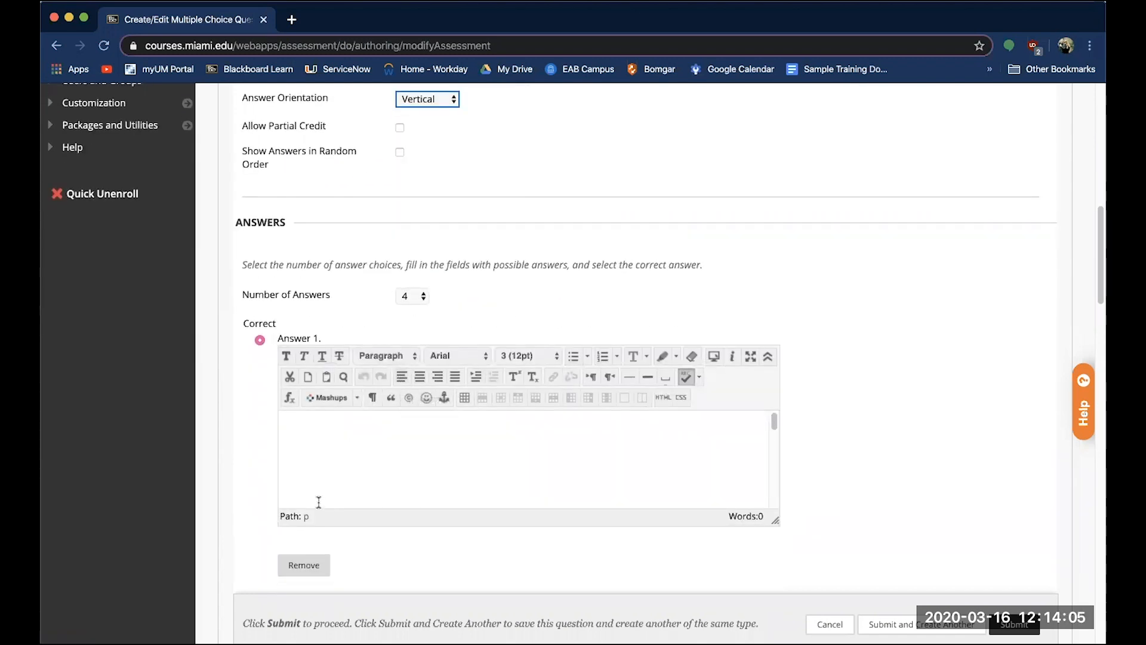
pyautogui.scroll(-9, 334, 319)
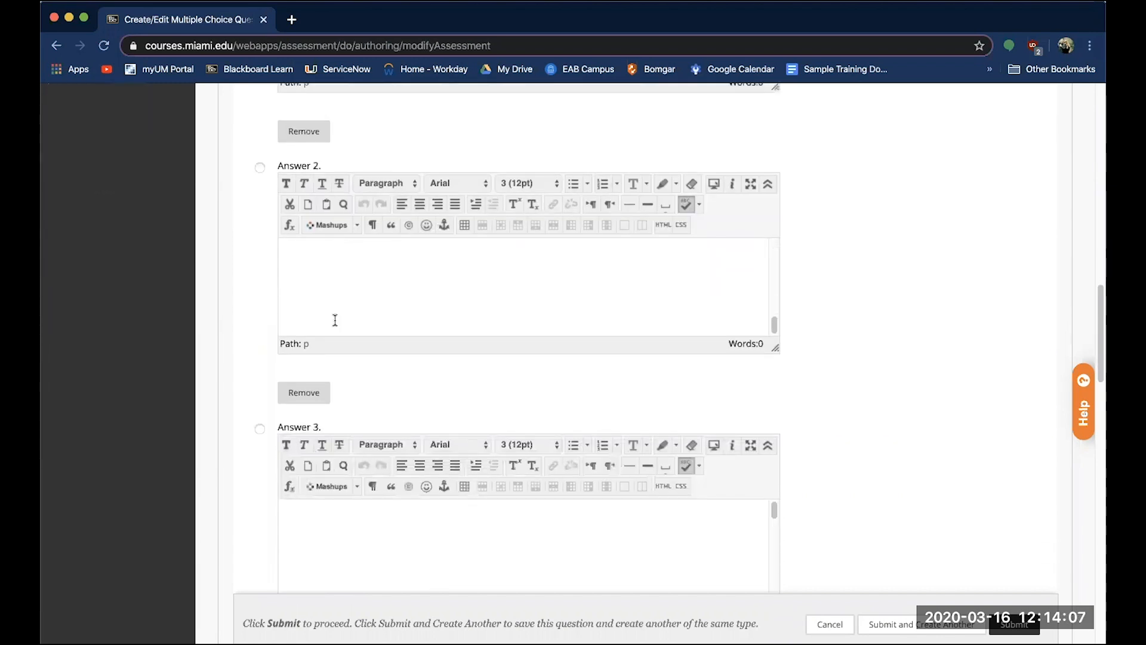
pyautogui.scroll(-7, 323, 391)
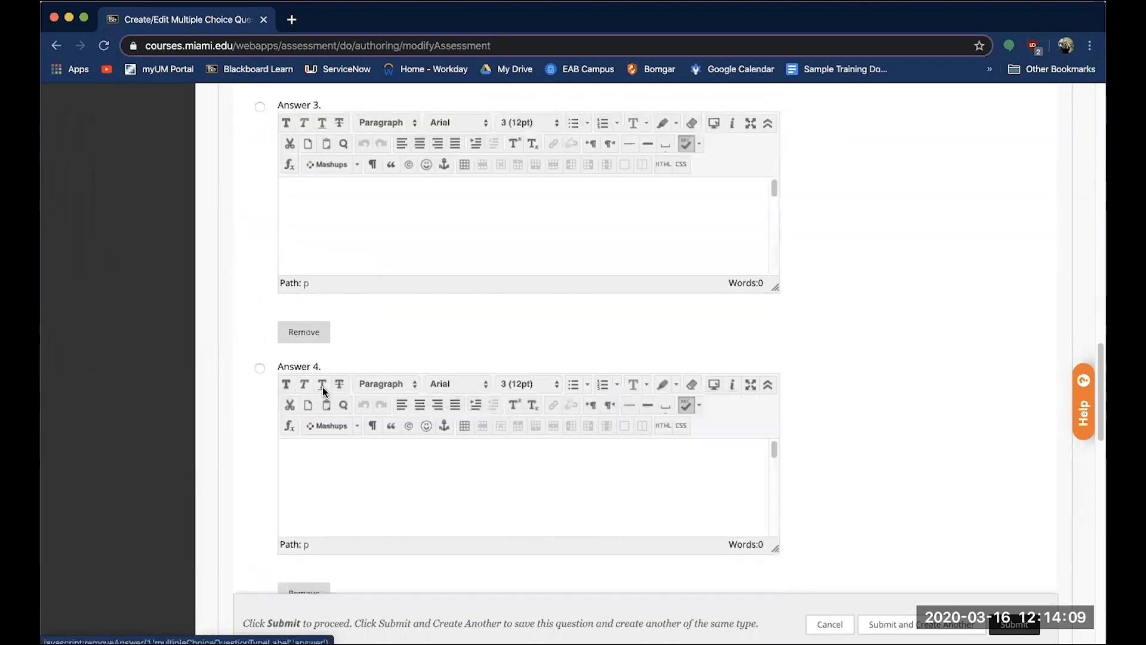
pyautogui.scroll(-4, 322, 387)
pyautogui.click(309, 395)
# - Review the available Number of Answers choices for the multiple choice question, keeping 3
pyautogui.scroll(-20, 342, 308)
pyautogui.scroll(5, 342, 308)
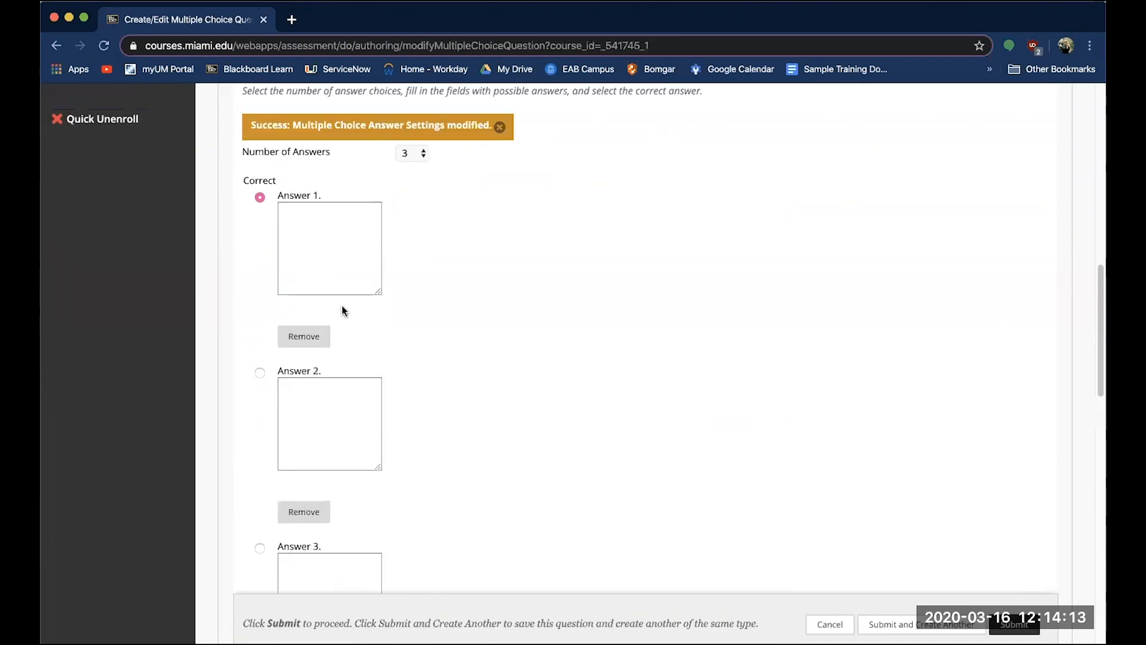
pyautogui.scroll(2, 342, 306)
pyautogui.click(411, 261)
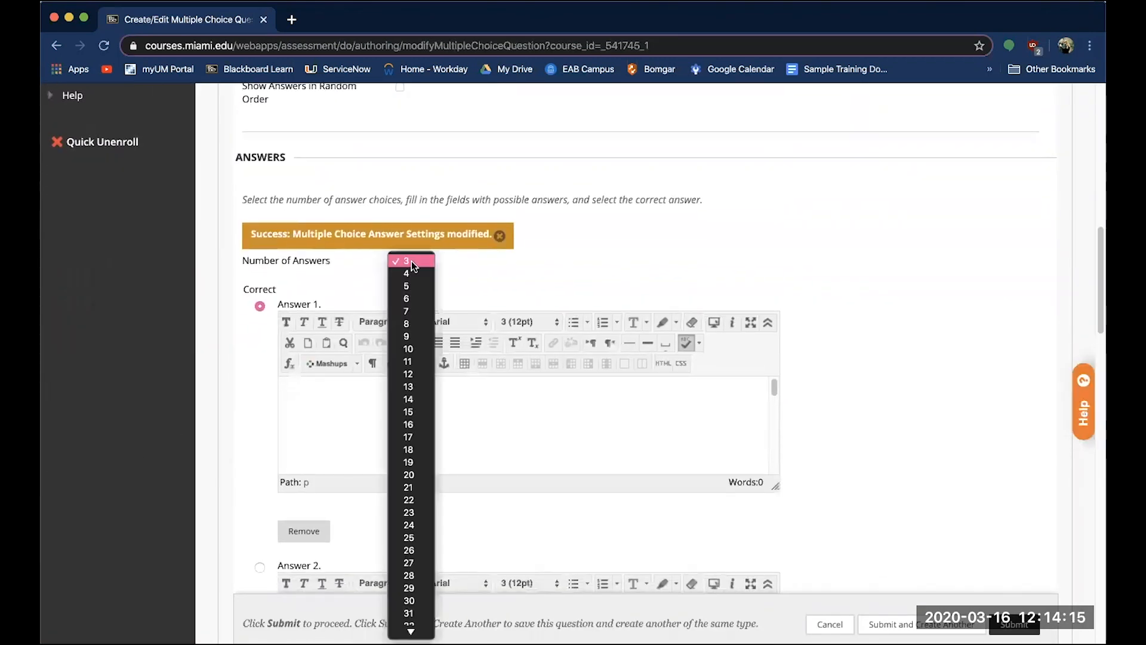
pyautogui.scroll(-8, 410, 424)
pyautogui.scroll(-7, 408, 424)
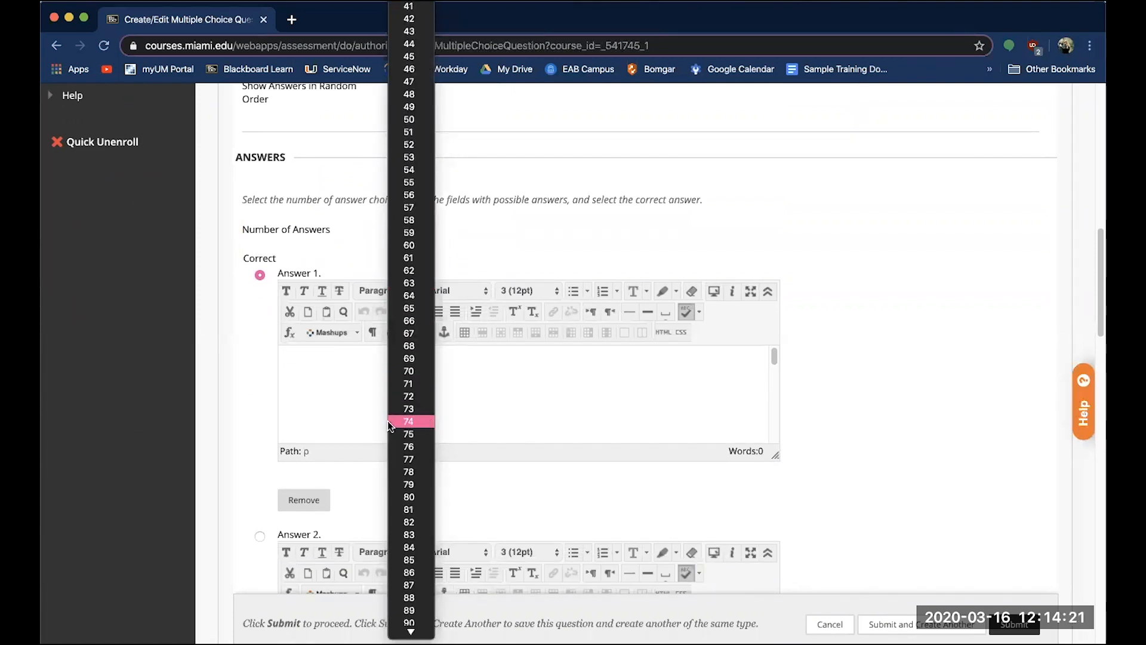
pyautogui.click(508, 252)
# - Enter "Very" as the text of Answer 1
pyautogui.scroll(-3, 507, 254)
pyautogui.click(491, 289)
pyautogui.write('VEry')
pyautogui.press('BackSpace')
pyautogui.press('BackSpace')
pyautogui.press('BackSpace')
pyautogui.write('ery')
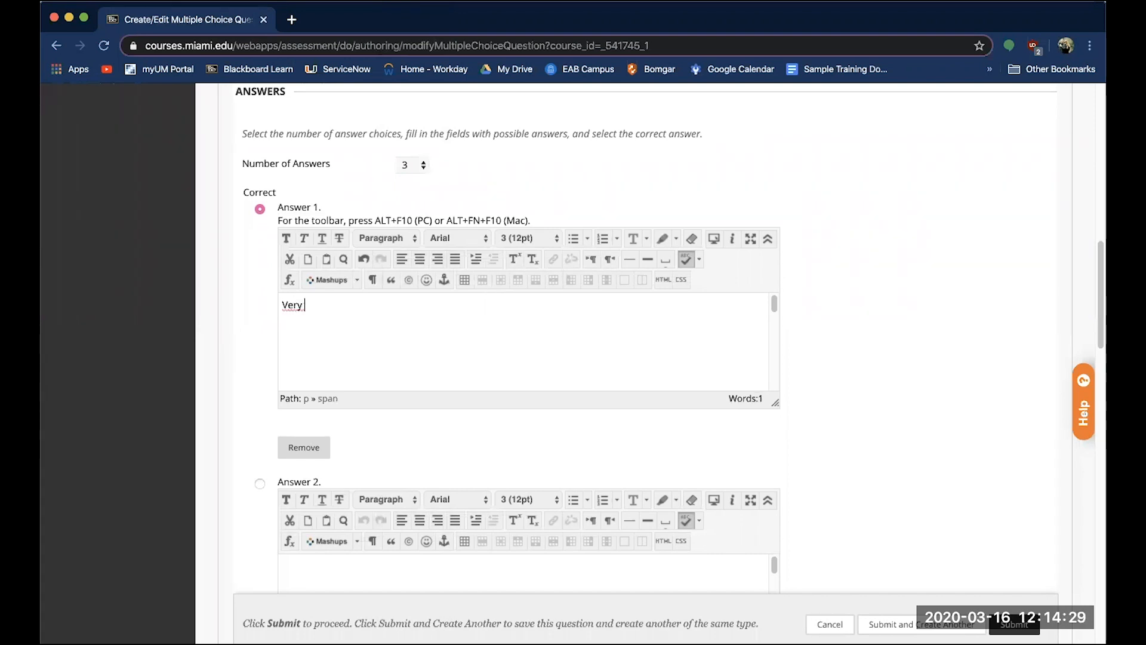
# - Enter "so so" as the text of Answer 2 and "not at all" as the text of Answer 3
pyautogui.scroll(-5, 260, 356)
pyautogui.click(366, 387)
pyautogui.write('so so')
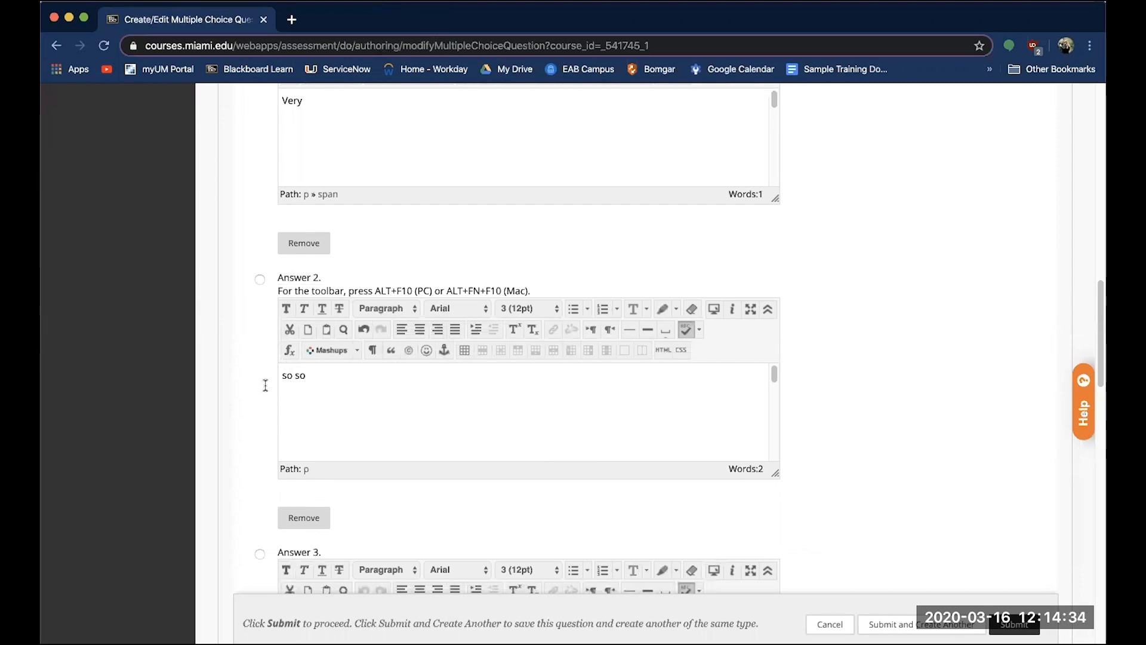
pyautogui.scroll(-2, 285, 389)
pyautogui.scroll(-5, 255, 341)
pyautogui.click(321, 416)
pyautogui.write('not at a')
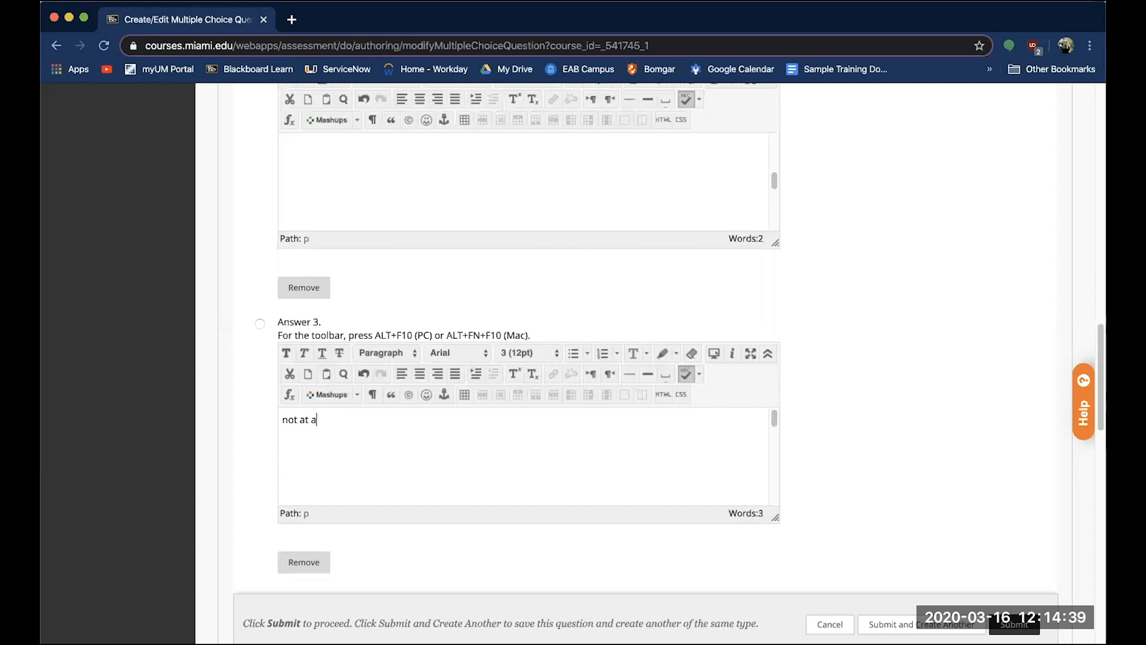
pyautogui.press('BackSpace')
# - Mark Answer 1 as the correct answer and submit the multiple choice question
pyautogui.scroll(5, 259, 327)
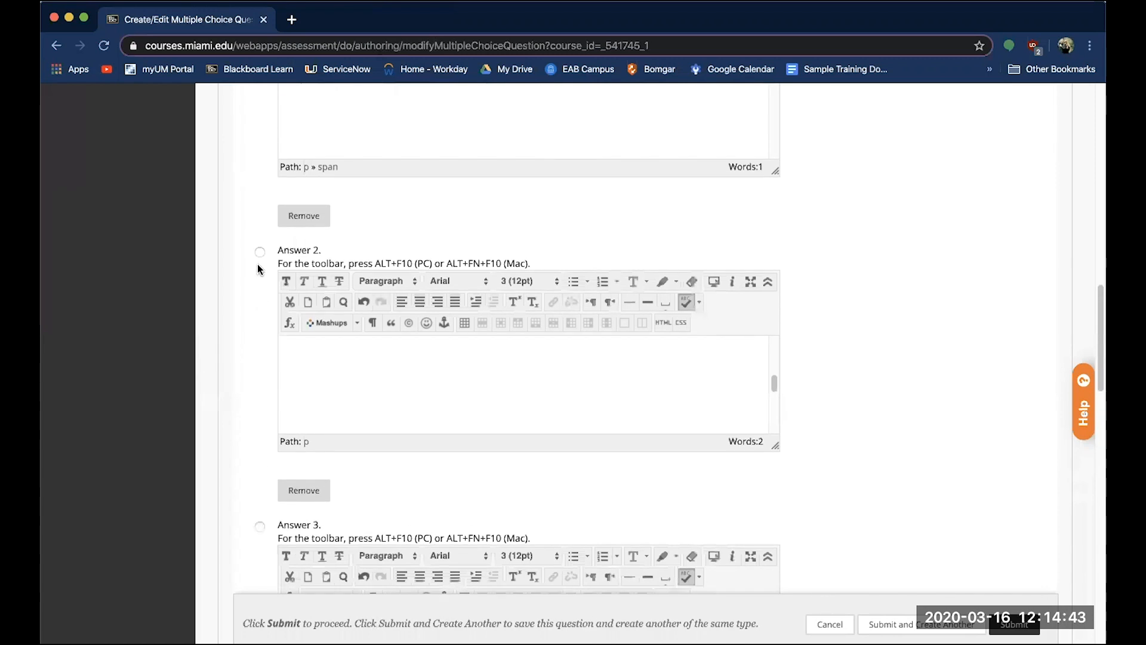
pyautogui.click(259, 252)
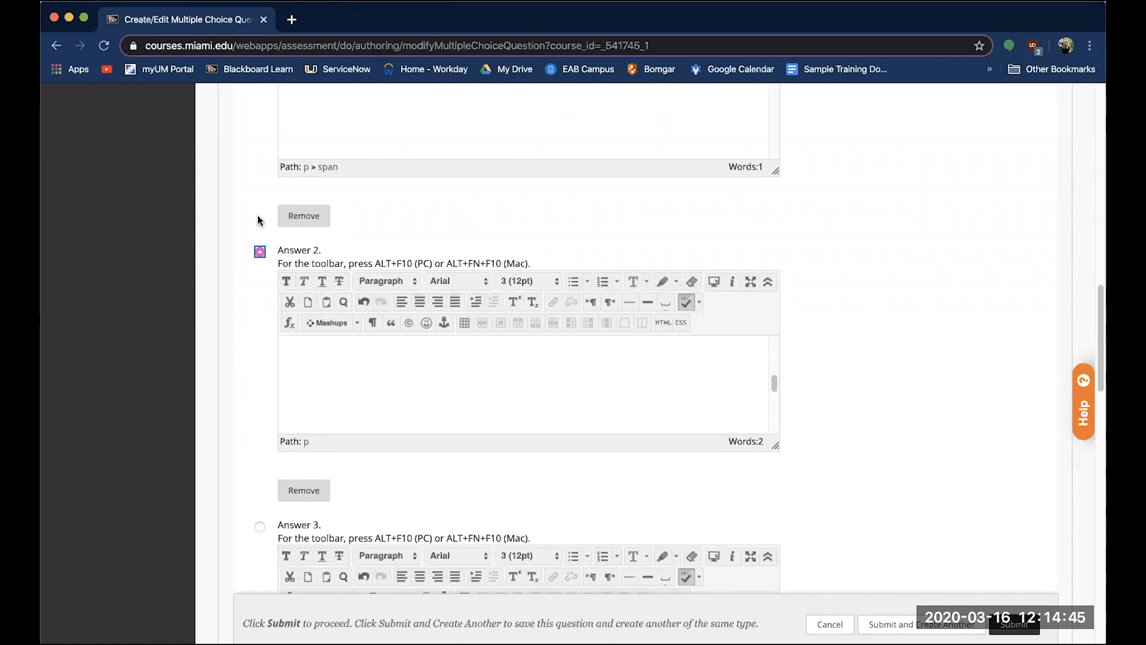
pyautogui.scroll(4, 257, 218)
pyautogui.click(260, 138)
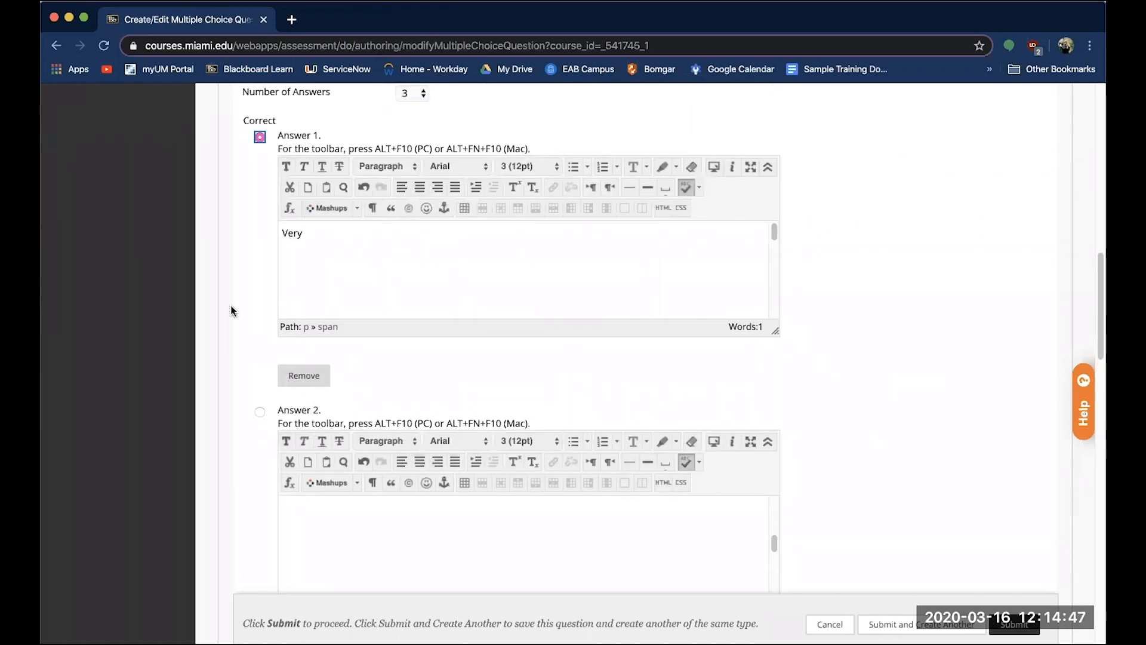
pyautogui.scroll(-10, 231, 310)
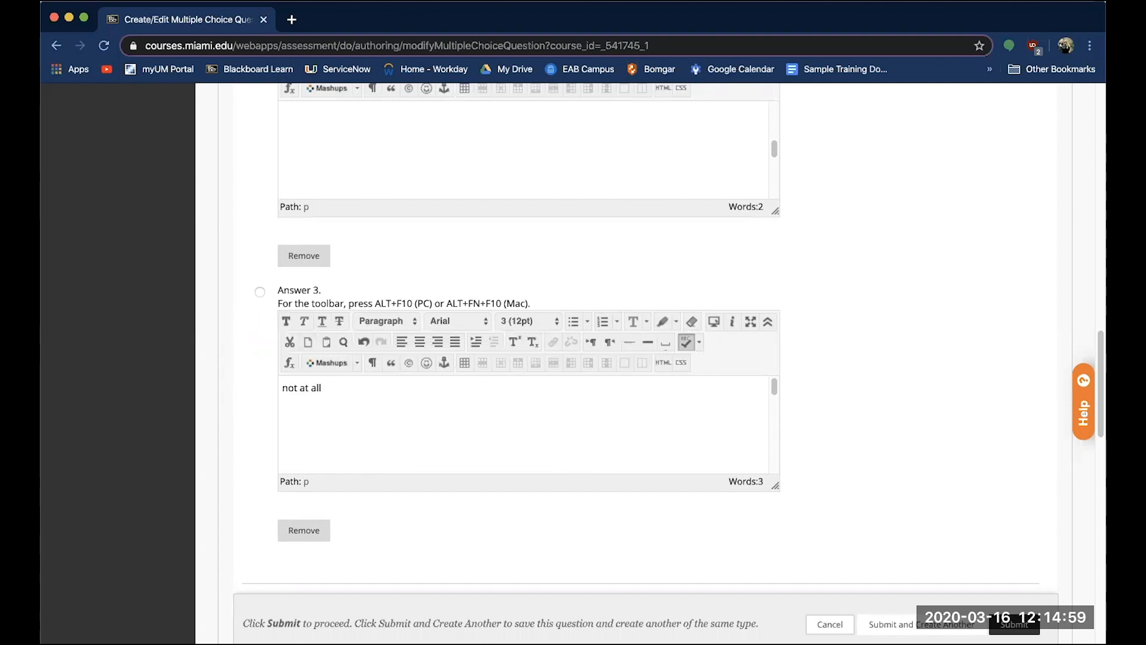
pyautogui.click(1013, 624)
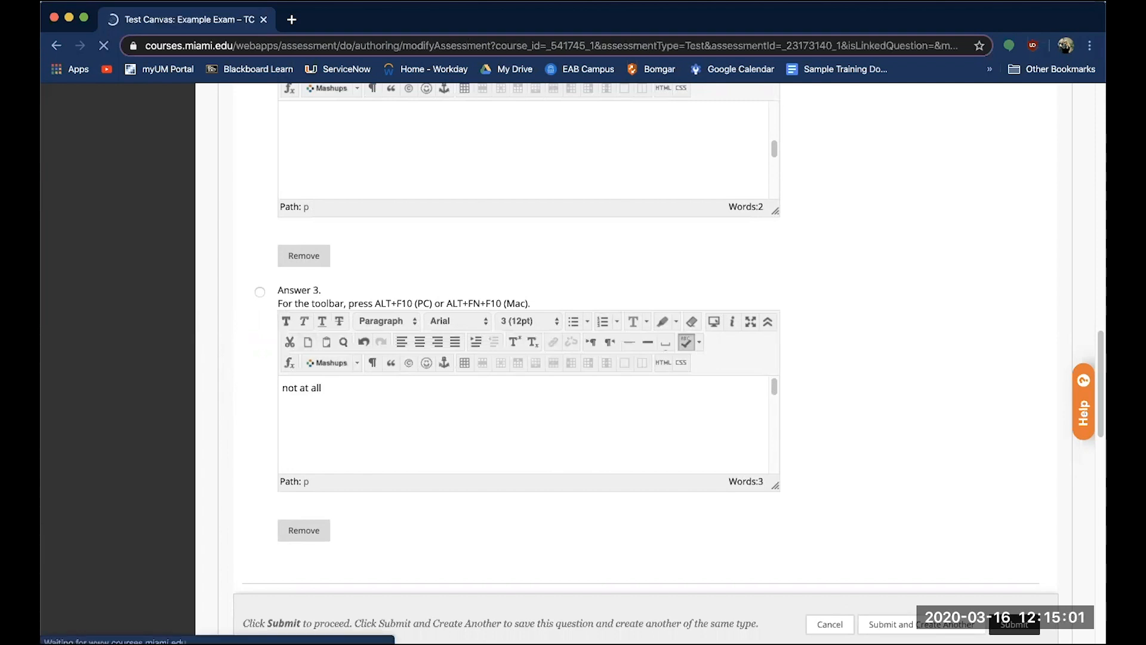
# - Add a Short Answer question to the test with the question text "Describe your experience with Blackboard."
pyautogui.scroll(-5, 674, 467)
pyautogui.scroll(4, 678, 466)
pyautogui.click(263, 265)
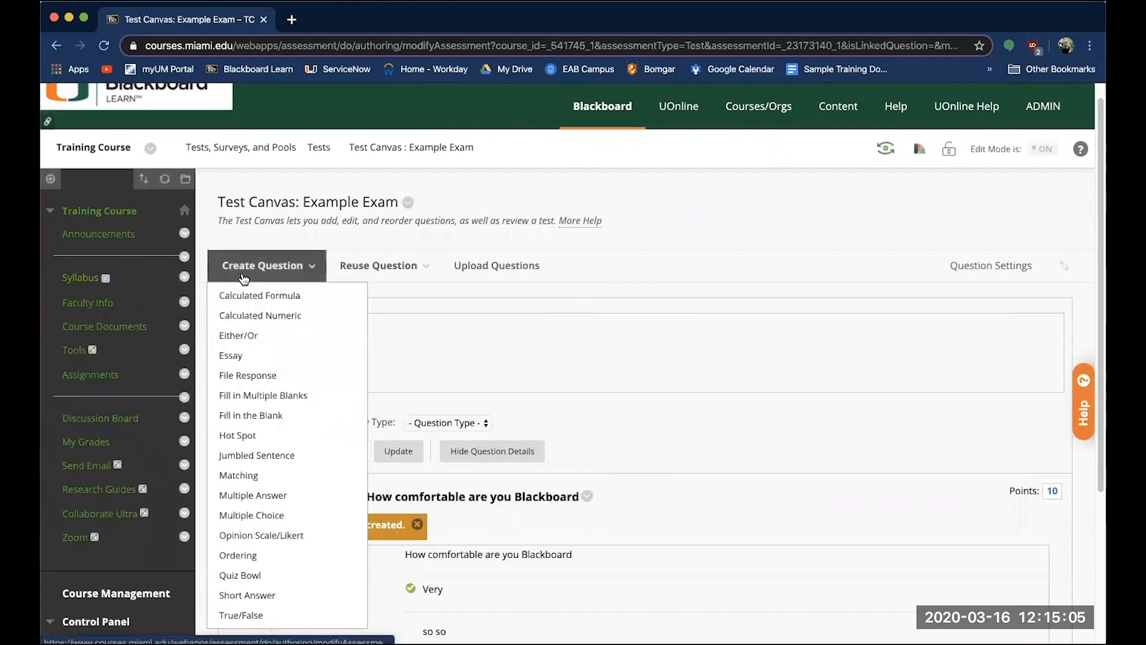
pyautogui.click(248, 595)
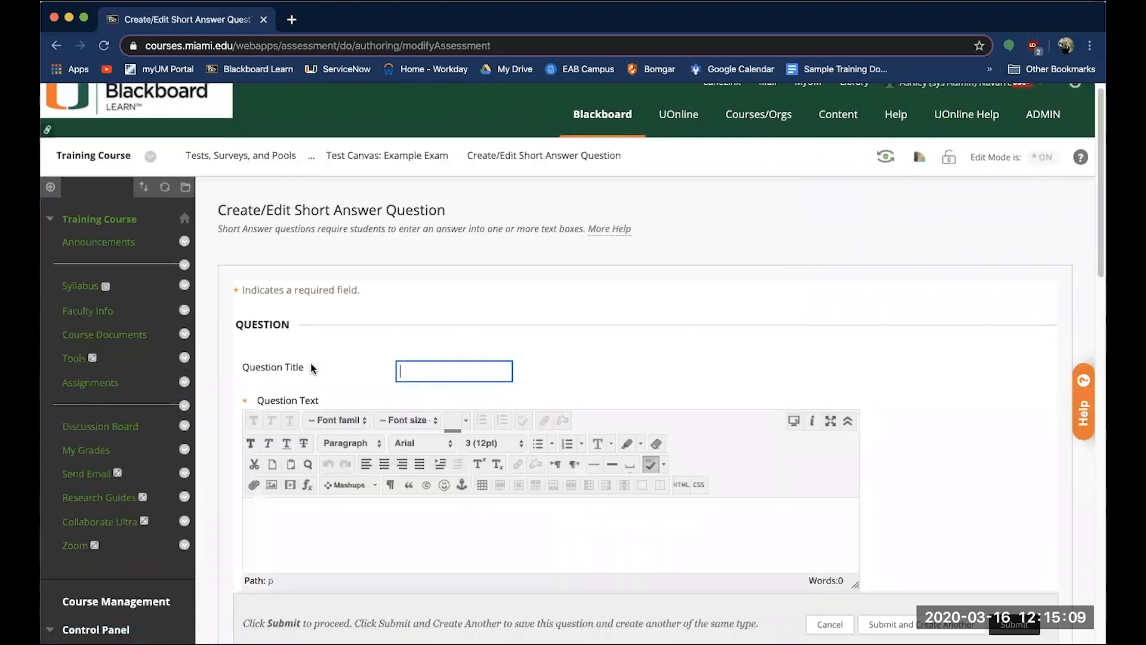
pyautogui.scroll(-3, 310, 363)
pyautogui.click(312, 332)
pyautogui.write('Describe you')
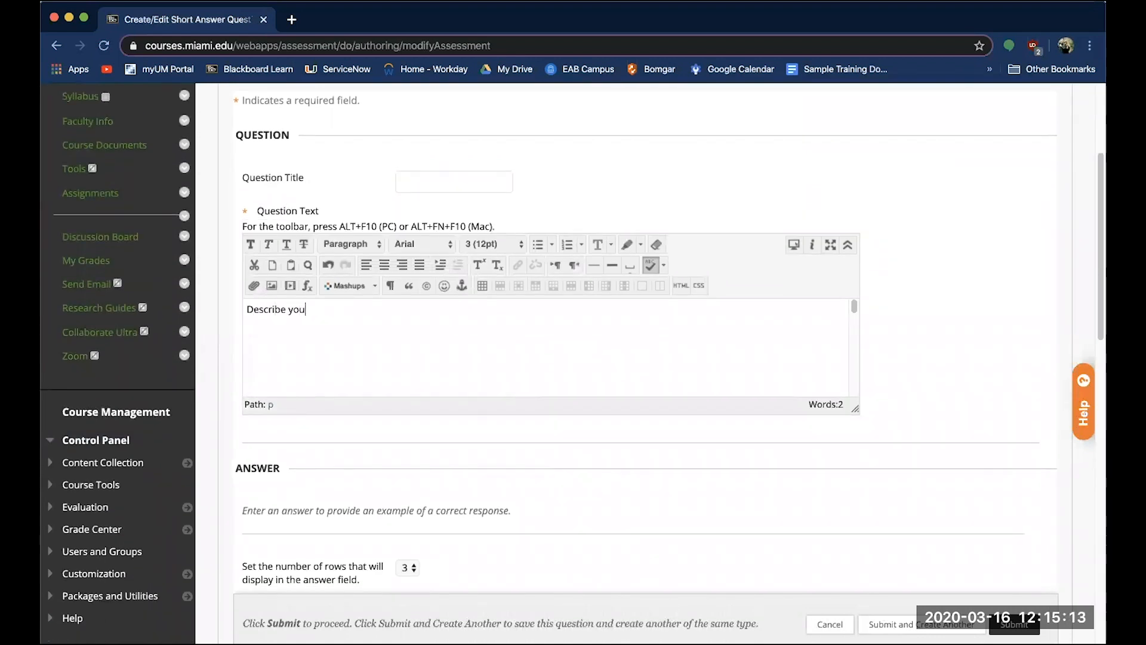
pyautogui.write('r experience with Blackboard.')
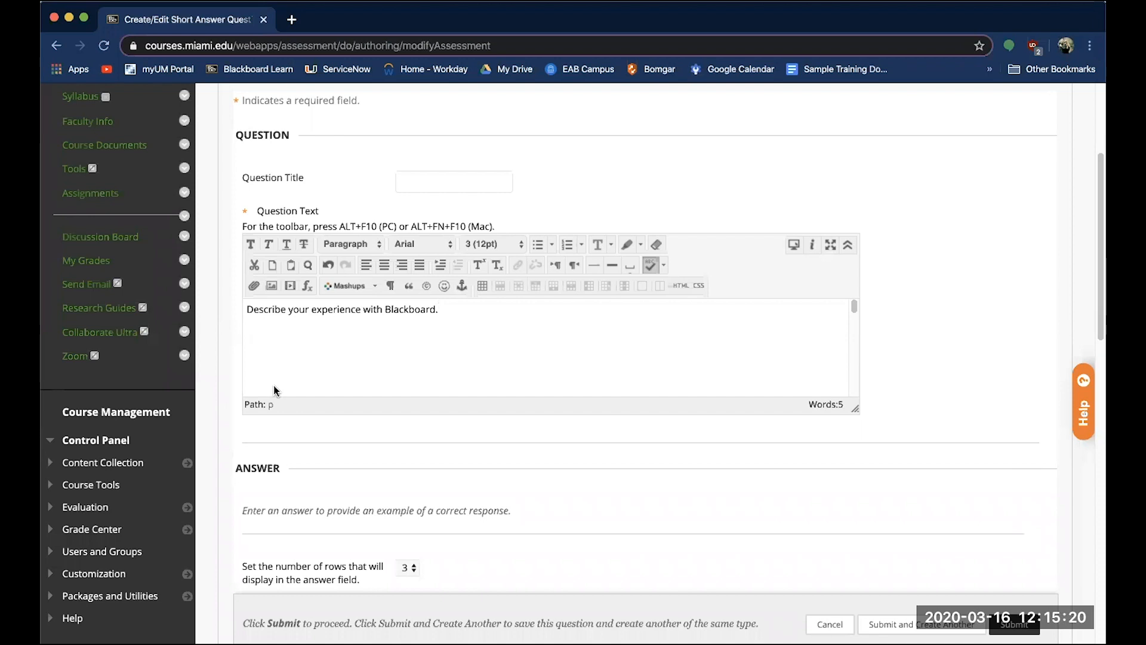
# - Set the number of rows displayed in the short answer question's answer field to 1
pyautogui.scroll(-5, 274, 385)
pyautogui.scroll(-2, 278, 404)
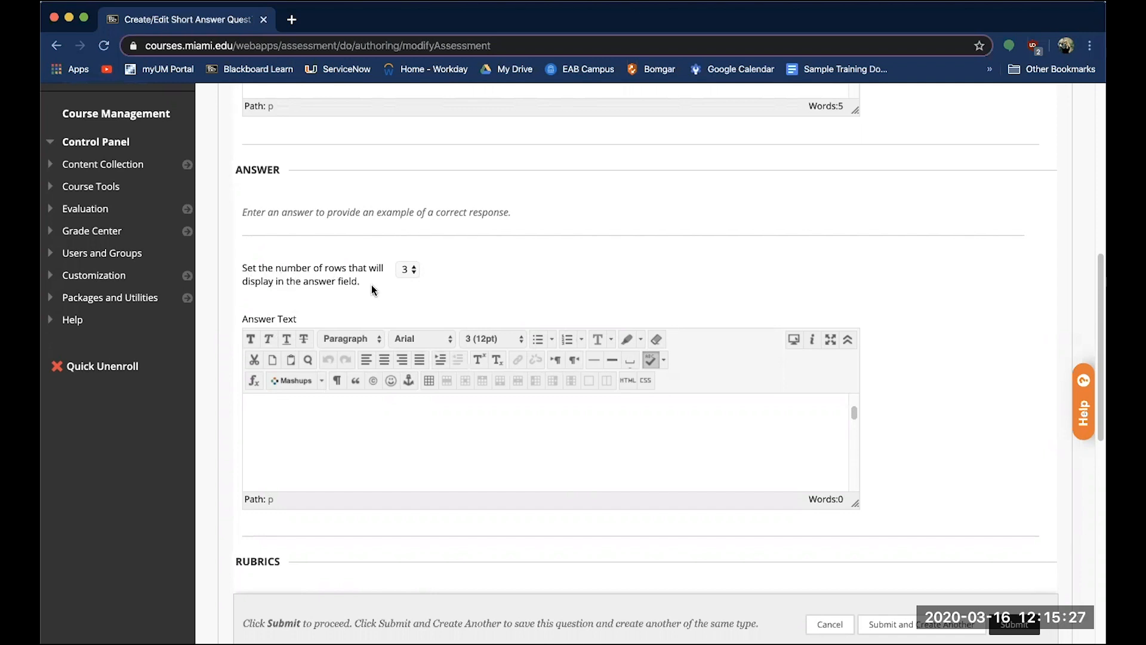
pyautogui.click(405, 272)
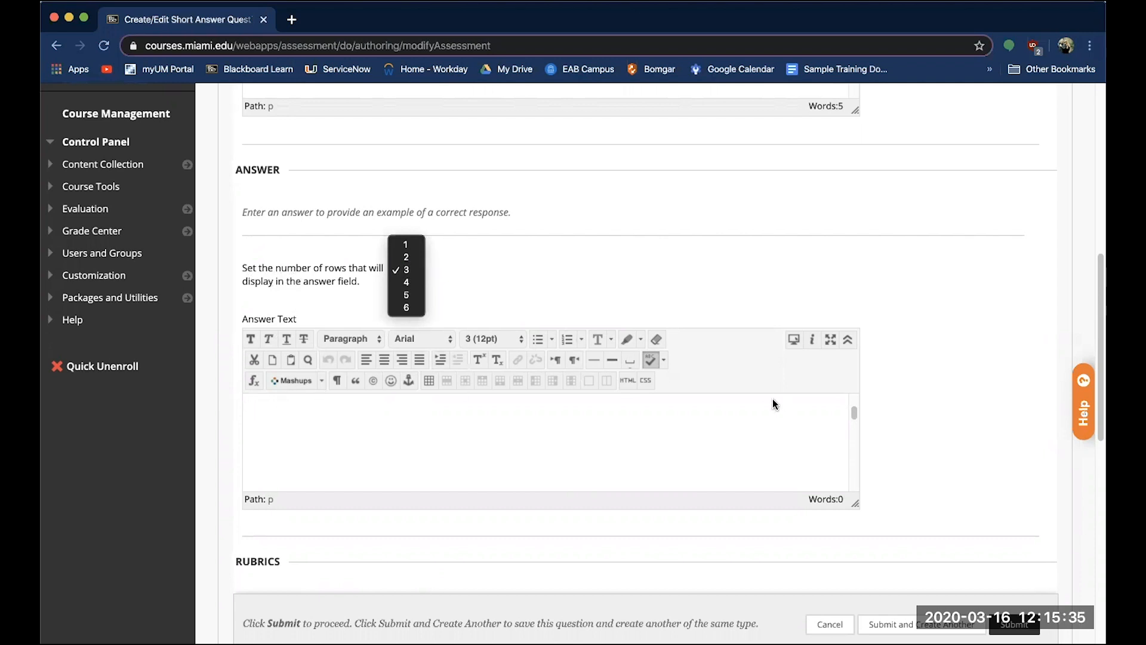
pyautogui.click(394, 243)
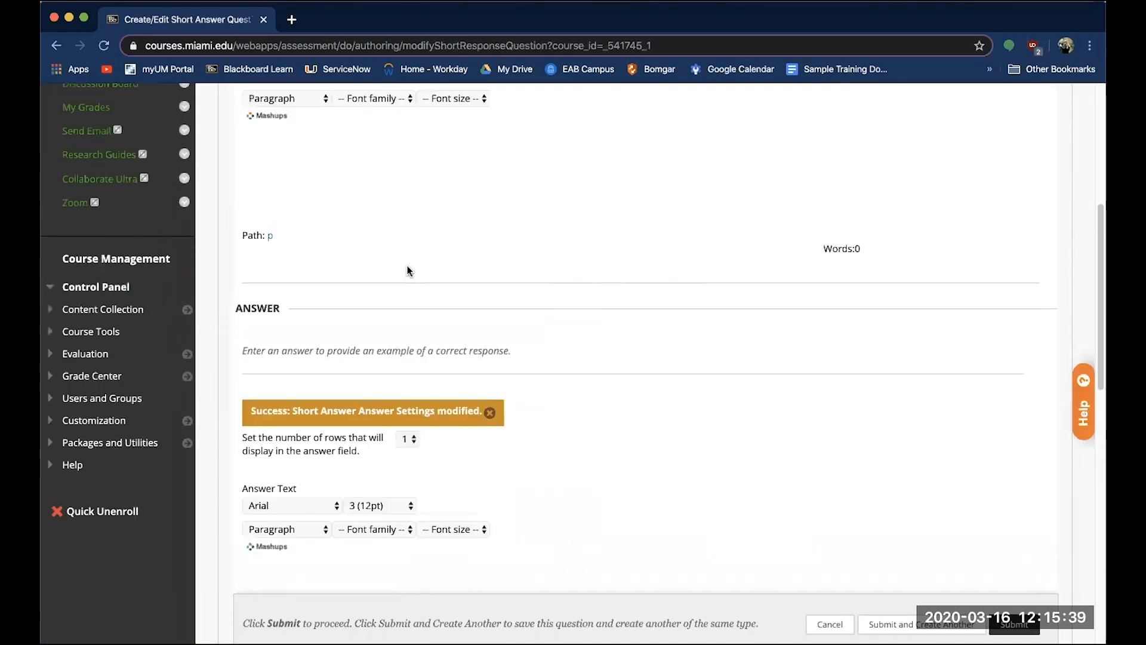
# - Submit the short answer question, leaving its answer text, rubric, categories, keywords and instructor notes empty
pyautogui.scroll(-3, 408, 270)
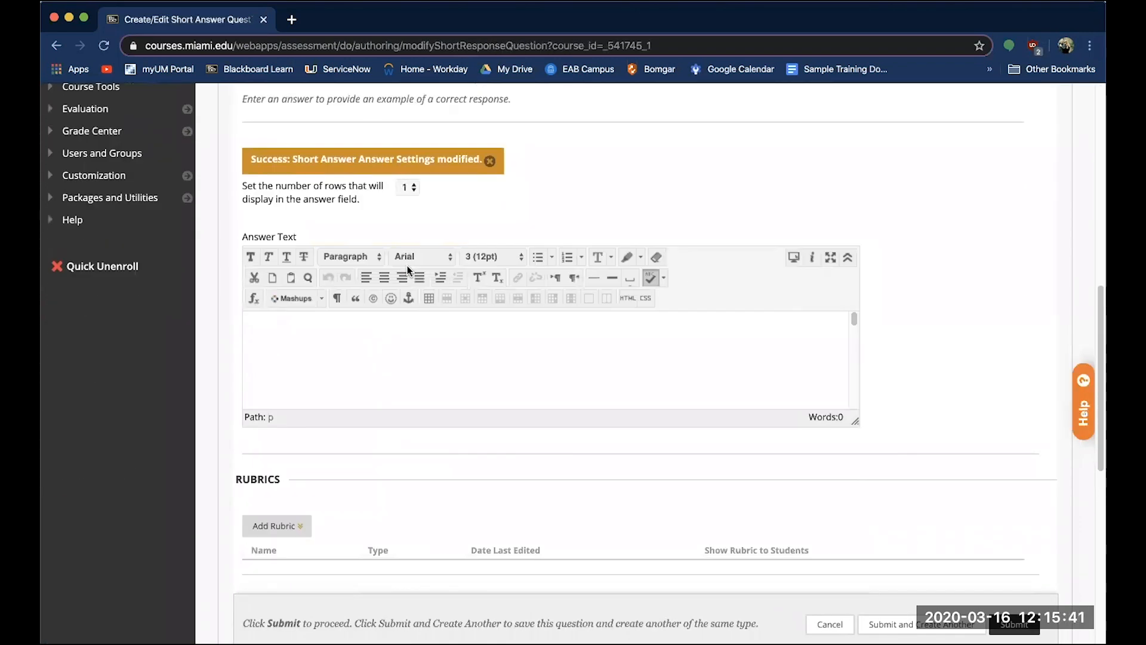
pyautogui.scroll(-1, 408, 270)
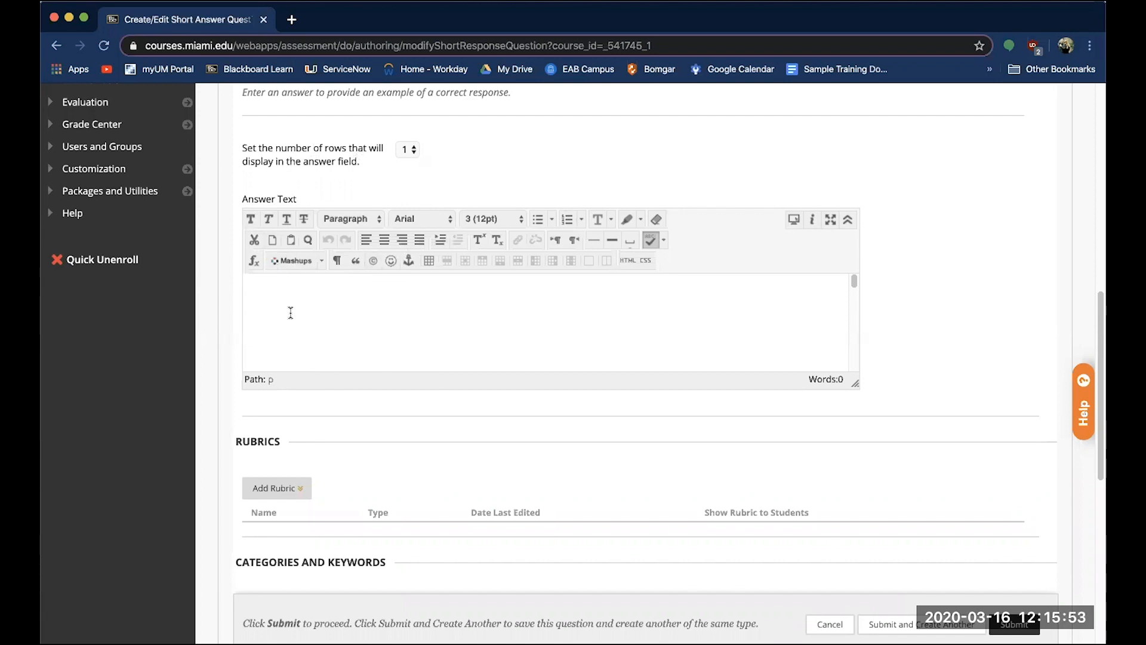
pyautogui.scroll(-1, 233, 376)
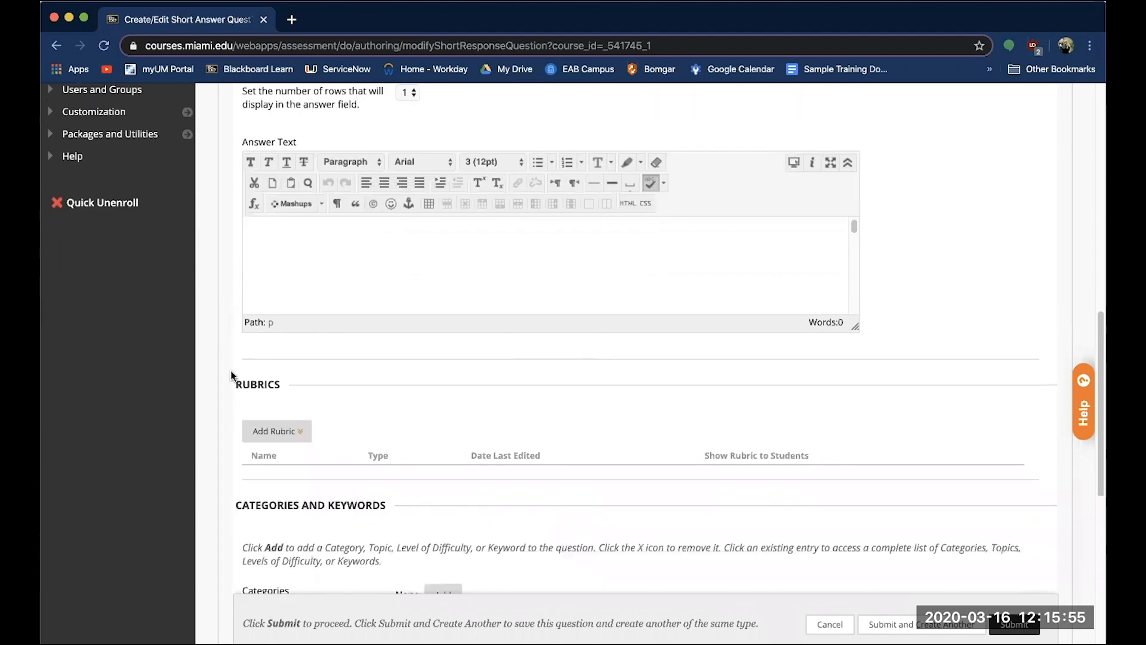
pyautogui.scroll(-3, 233, 377)
pyautogui.scroll(-1, 231, 375)
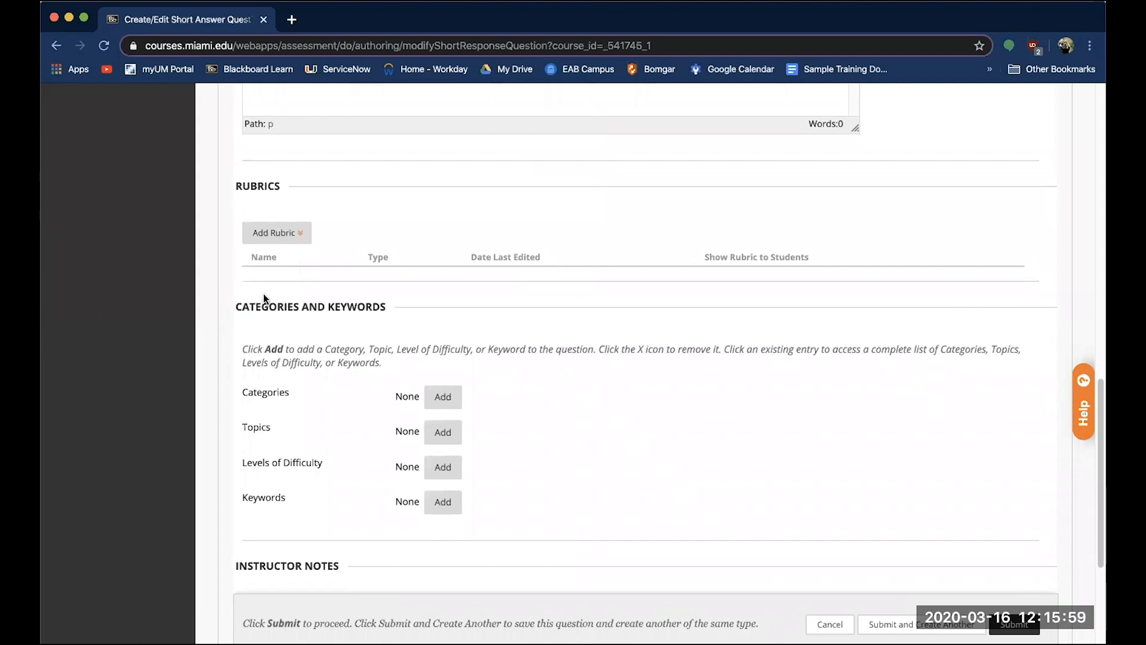
pyautogui.scroll(-3, 263, 292)
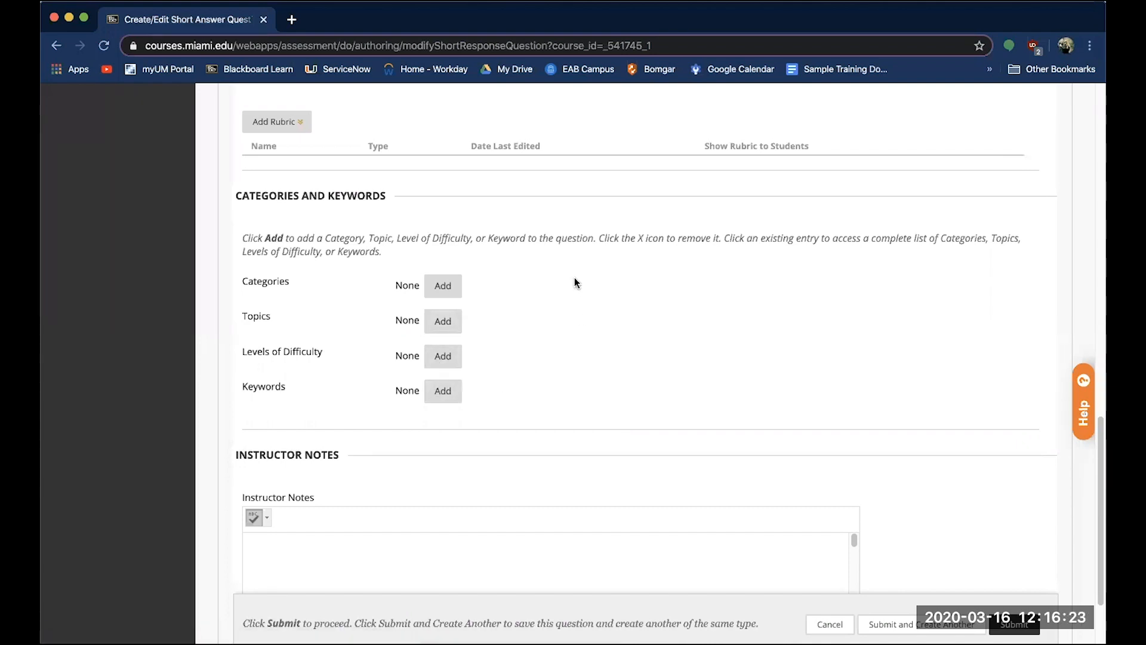
pyautogui.scroll(-2, 575, 277)
pyautogui.scroll(-3, 574, 278)
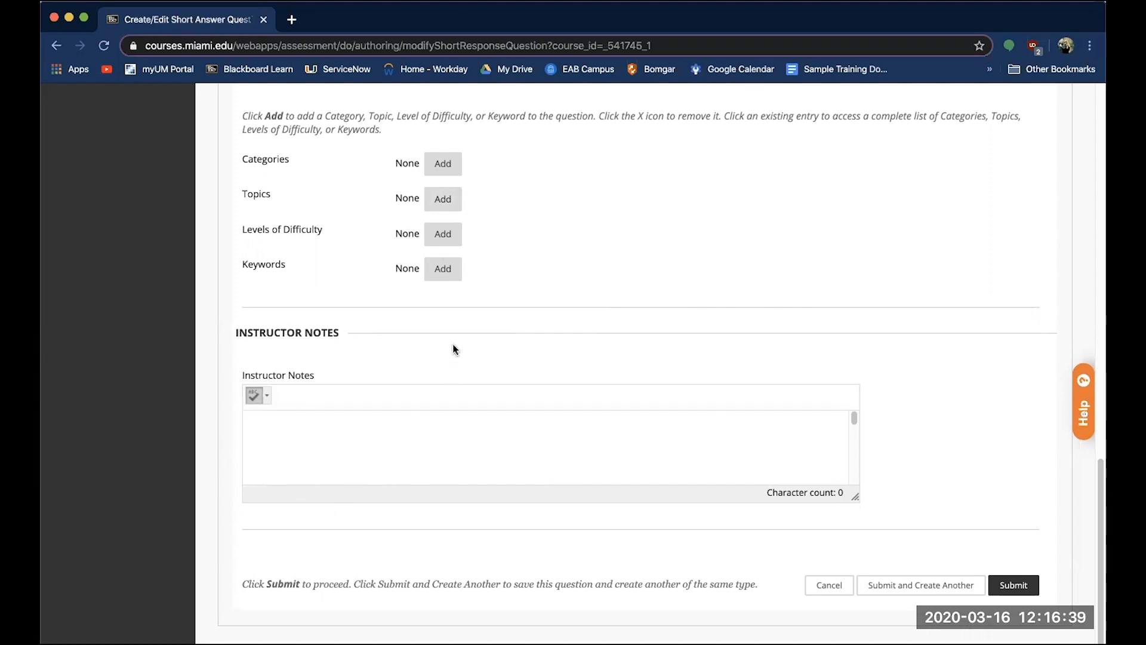
pyautogui.scroll(3, 456, 349)
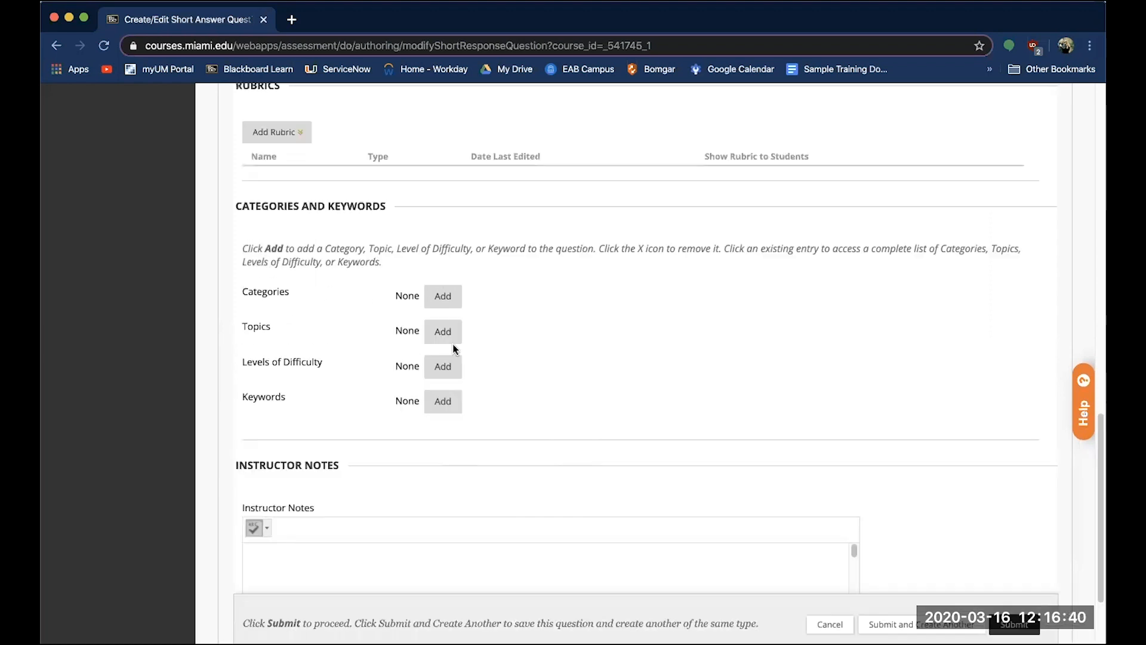
pyautogui.click(1013, 625)
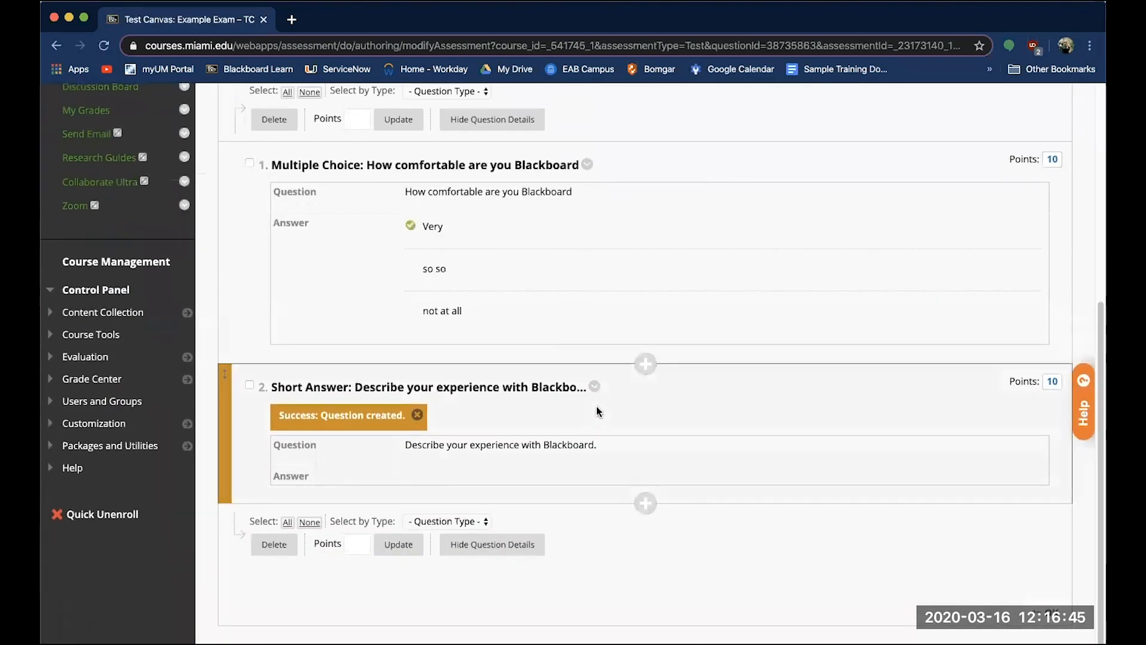
# - Review the test's Description, Instructions, Total Questions and Total Points summary on the test canvas
pyautogui.scroll(4, 350, 190)
pyautogui.click(235, 160)
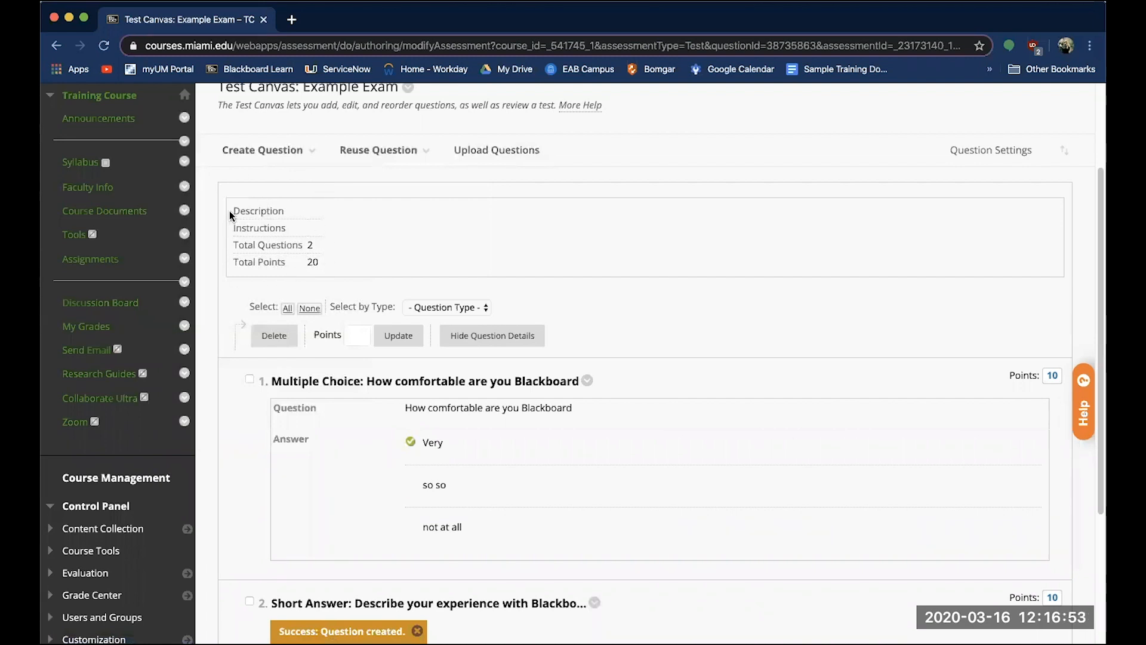
pyautogui.doubleClick(292, 213)
pyautogui.moveTo(230, 231); pyautogui.dragTo(325, 264)
pyautogui.click(301, 263)
pyautogui.scroll(-2, 325, 259)
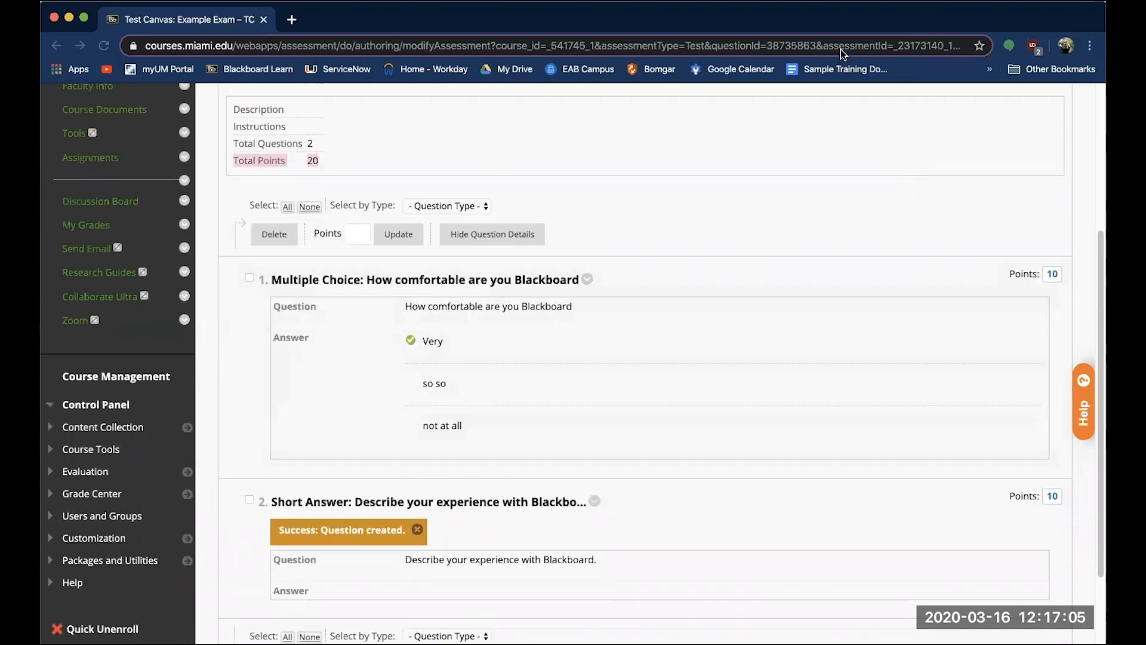
pyautogui.click(1053, 276)
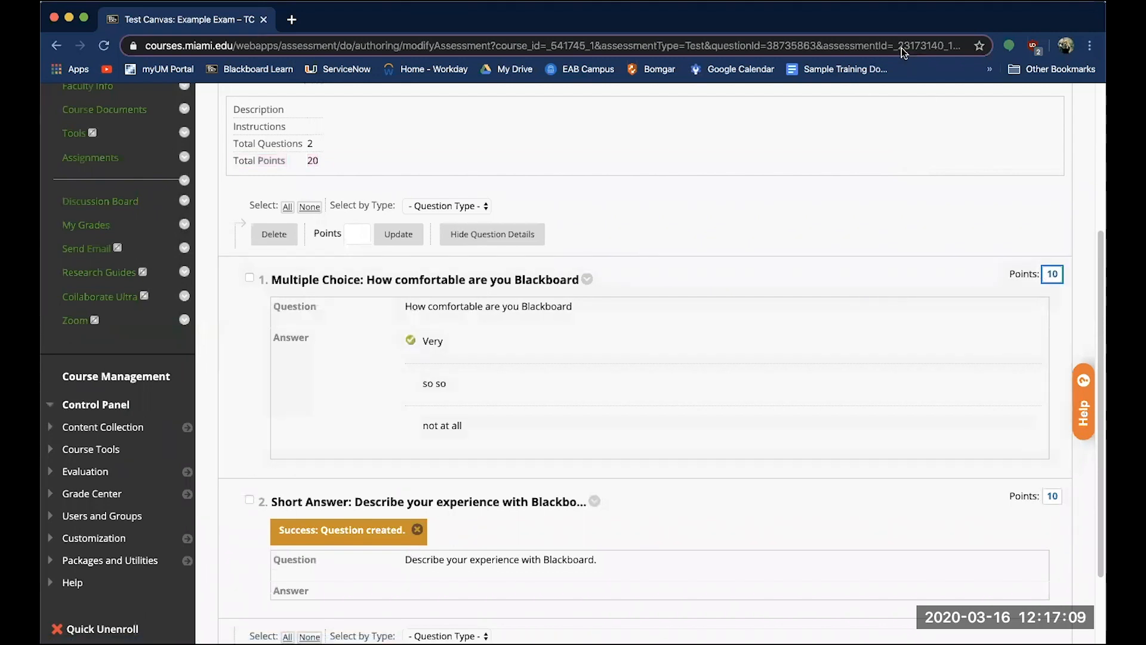
pyautogui.click(1051, 280)
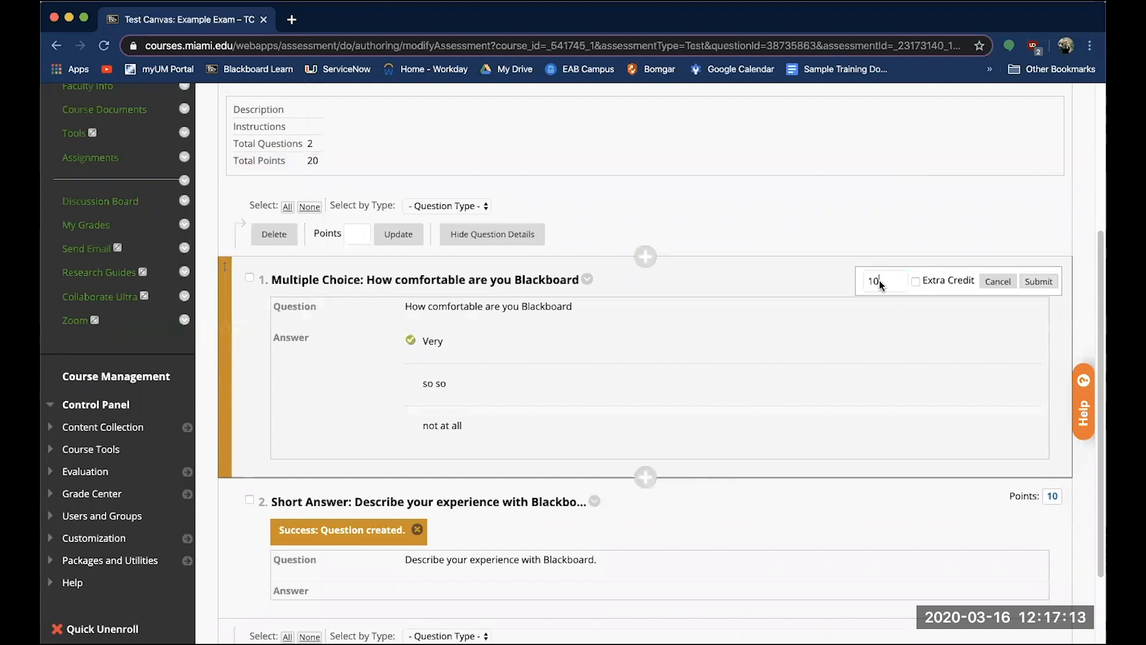
pyautogui.press('Return')
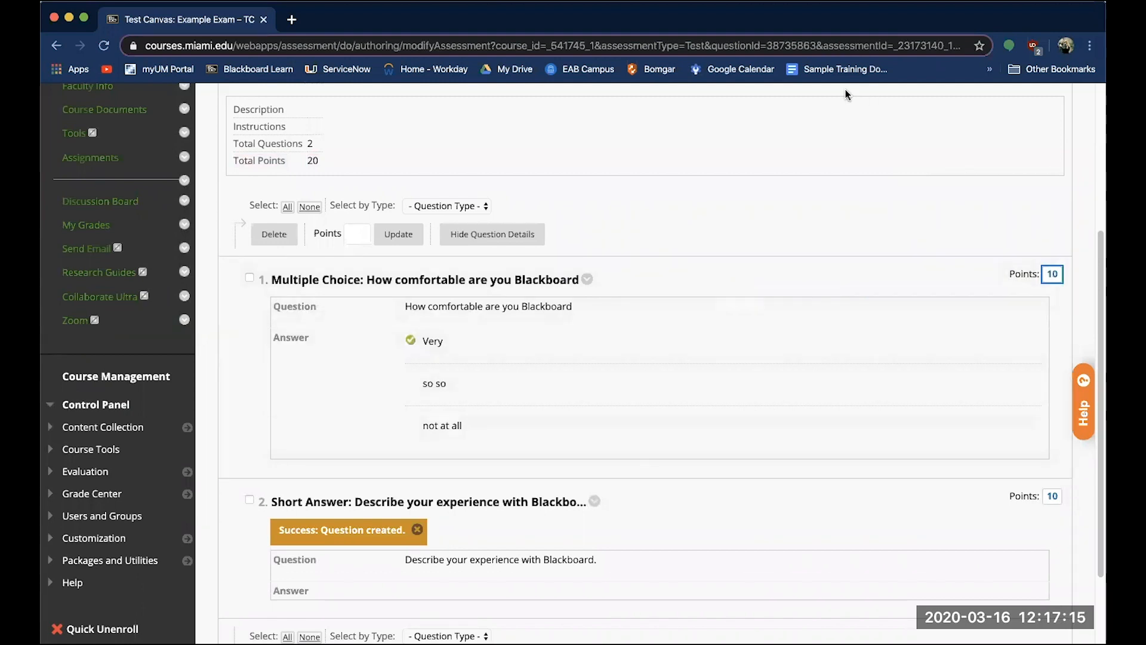
# - Set the multiple choice question's points to 5 and submit the change
pyautogui.click(1053, 276)
pyautogui.press('BackSpace')
pyautogui.press('BackSpace')
pyautogui.write('5')
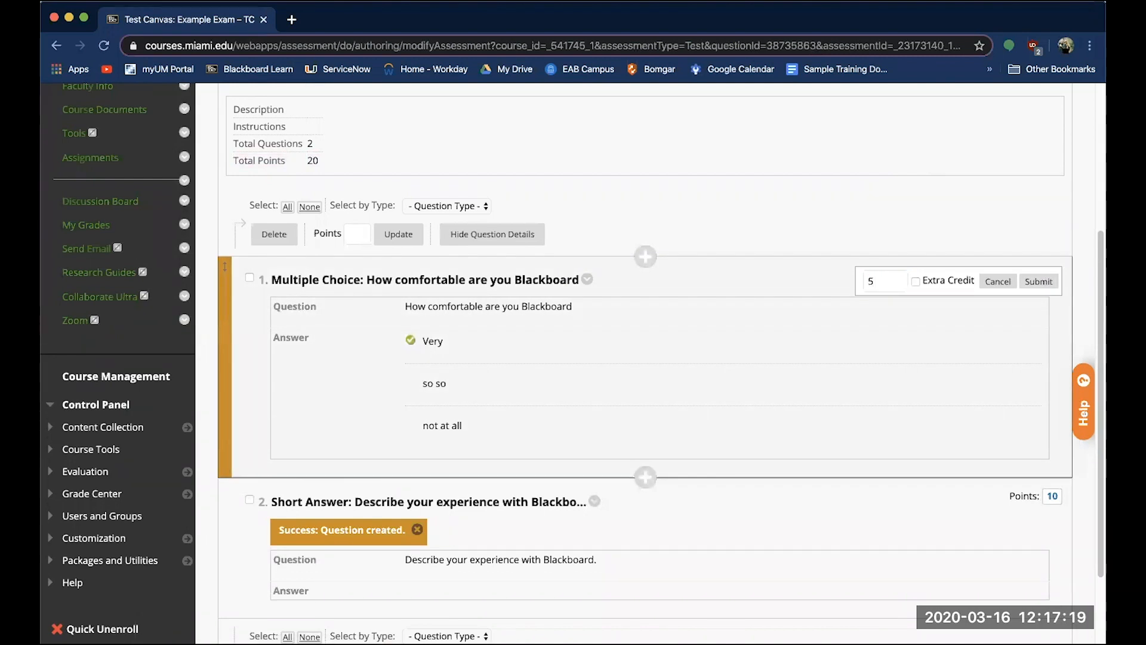
pyautogui.click(915, 282)
pyautogui.click(1038, 281)
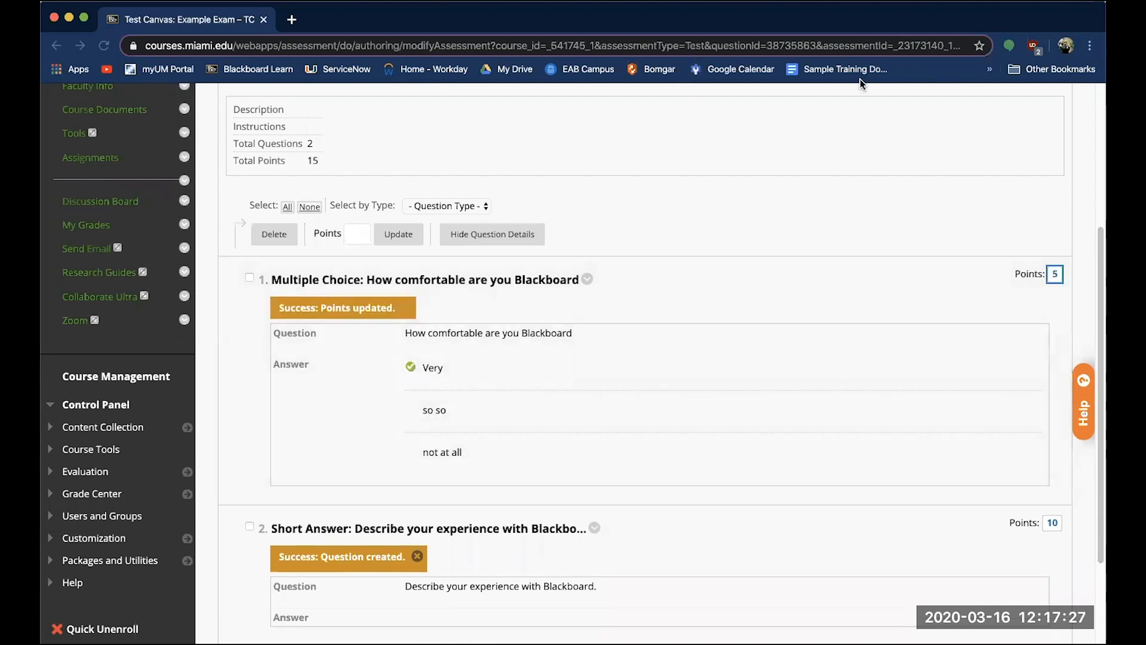
# - Select both the multiple choice and short answer questions and update their points to 6 together
pyautogui.scroll(-2, 589, 351)
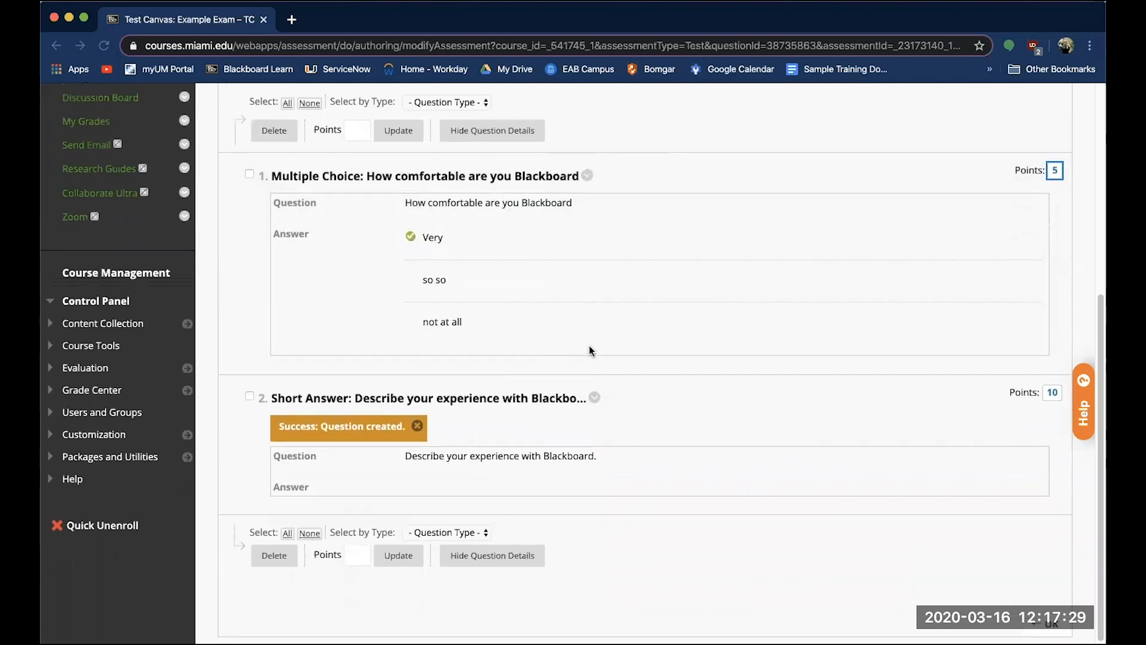
pyautogui.scroll(1, 589, 351)
pyautogui.click(249, 226)
pyautogui.click(249, 447)
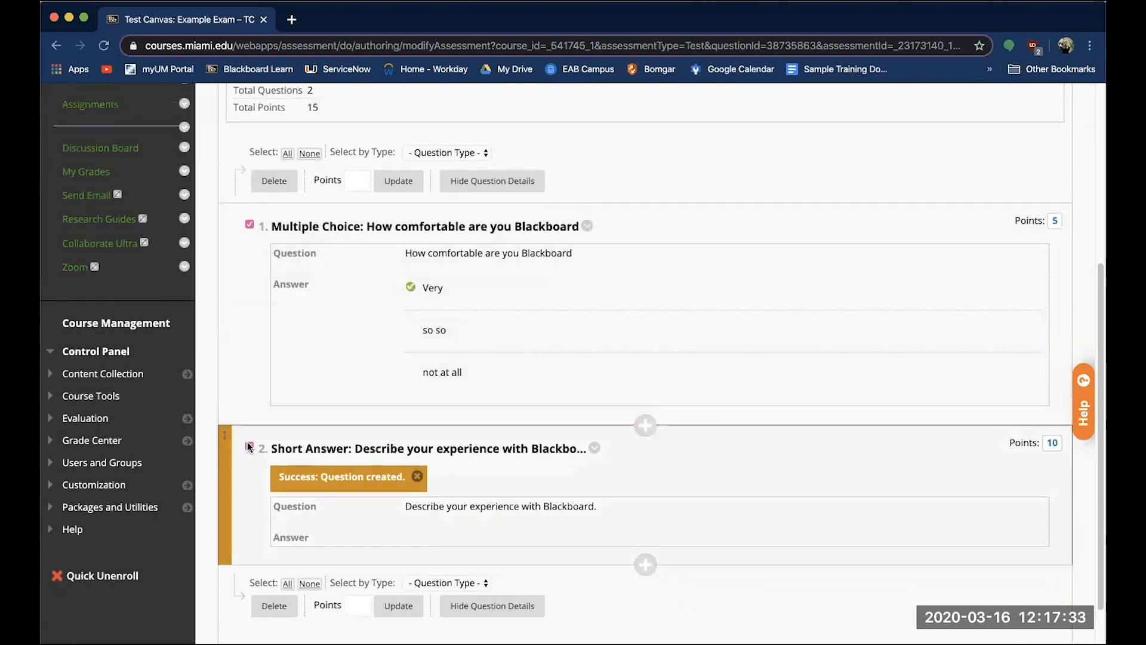
pyautogui.click(358, 185)
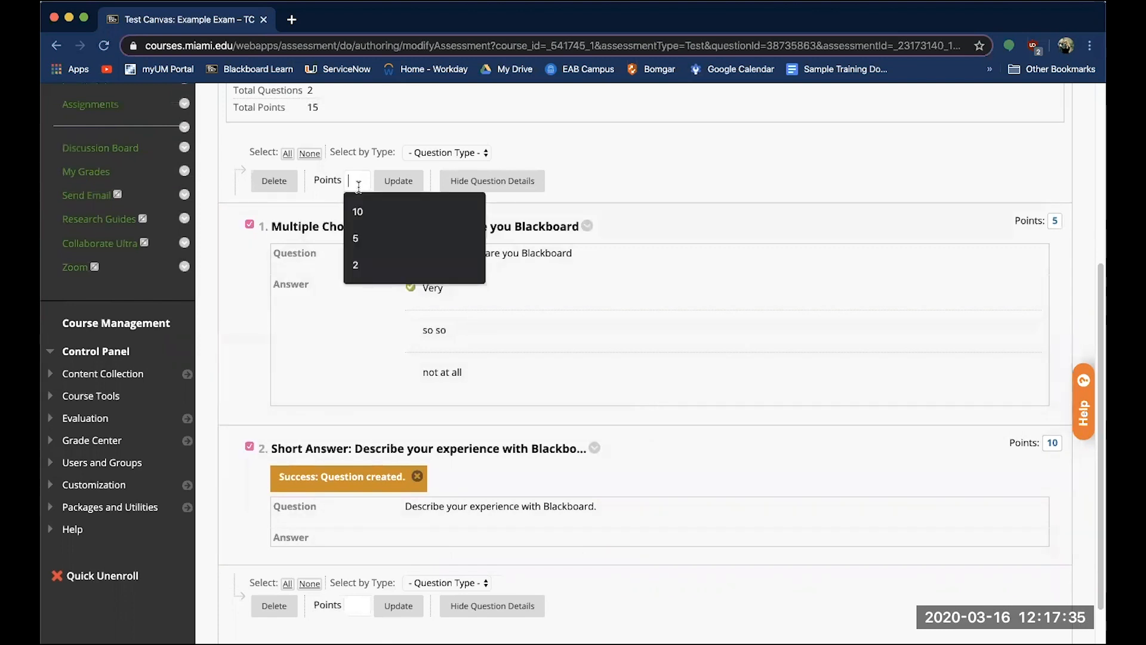
pyautogui.write('6')
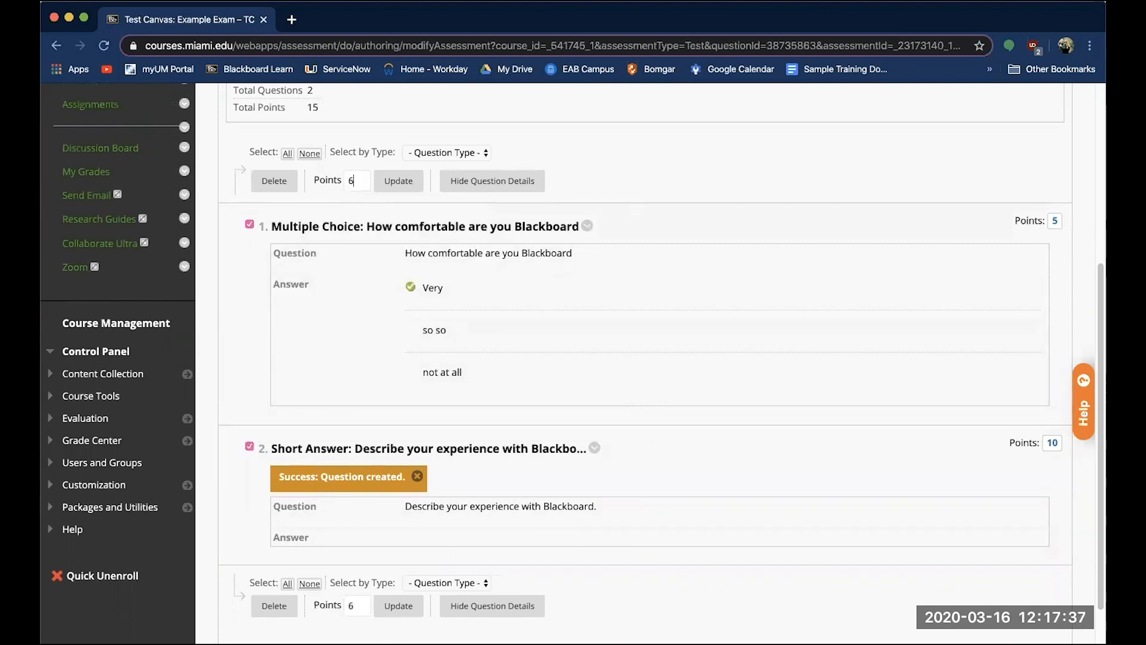
pyautogui.click(393, 190)
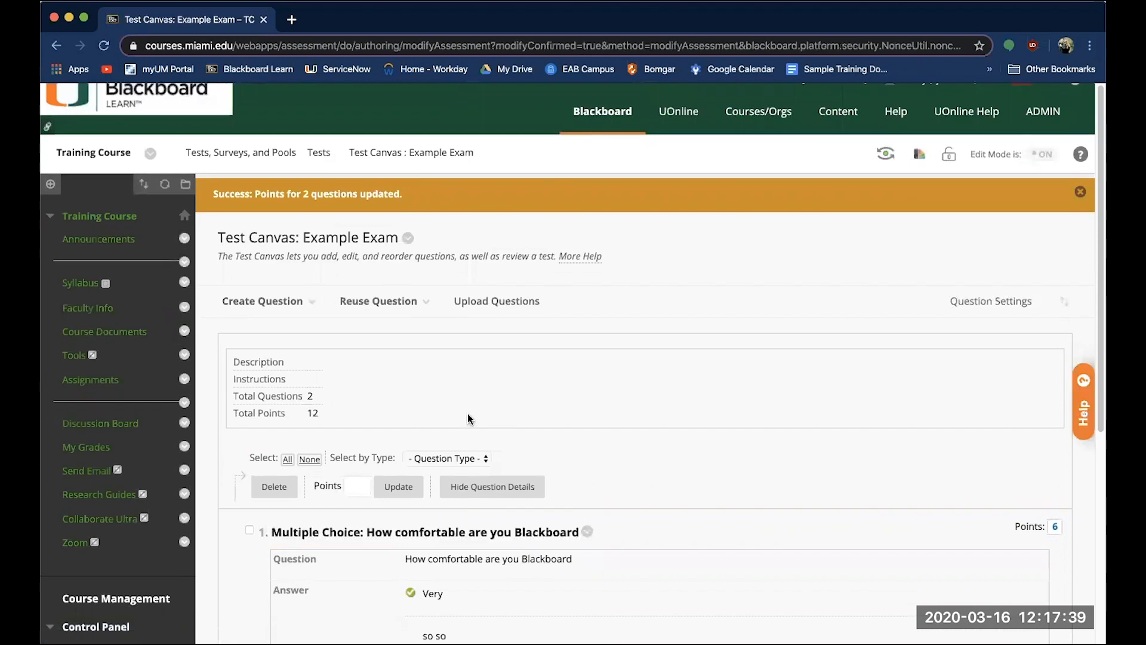
# - Set the short answer question's points to 10 and submit the change
pyautogui.scroll(-5, 468, 413)
pyautogui.scroll(-2, 469, 418)
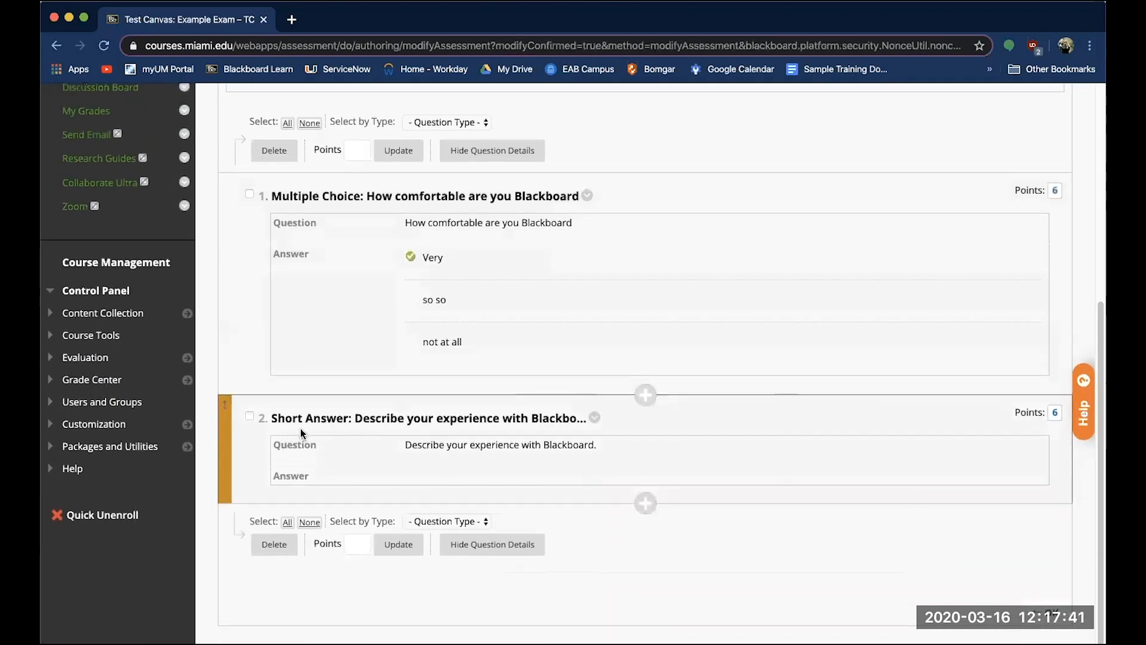
pyautogui.click(1055, 412)
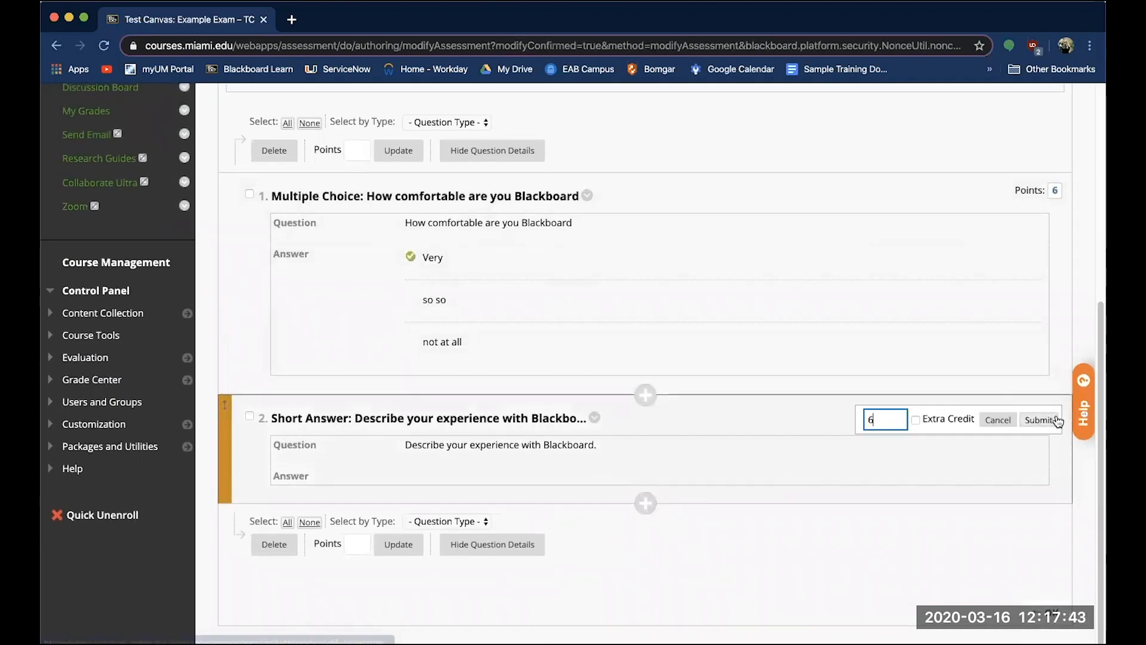
pyautogui.press('BackSpace')
pyautogui.write('10')
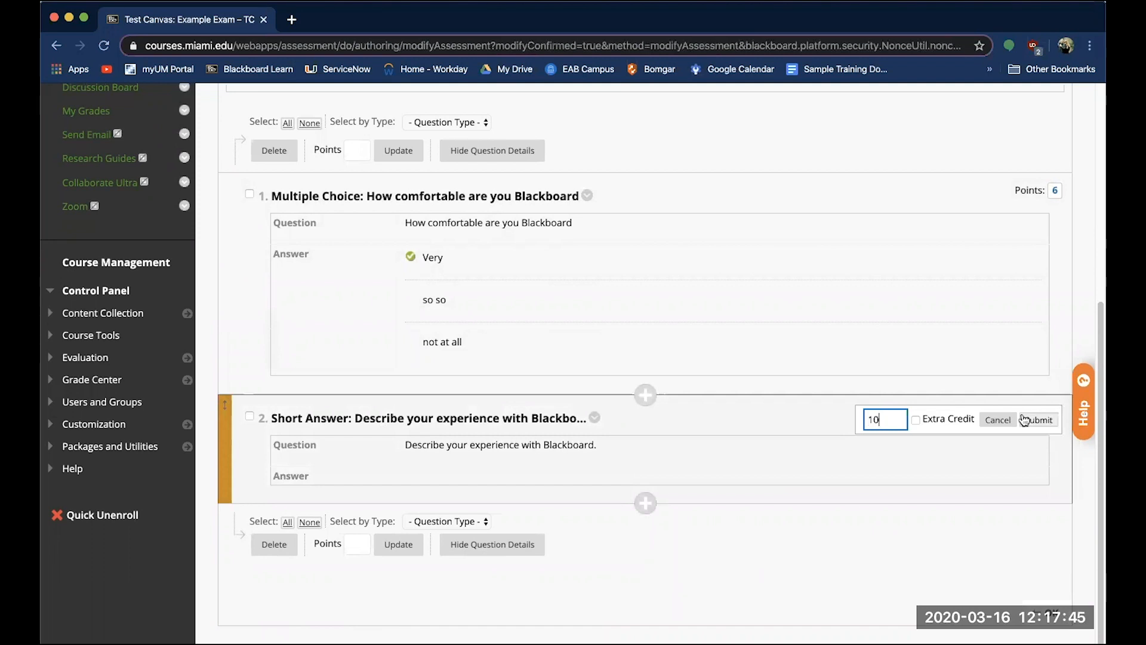
pyautogui.click(1039, 420)
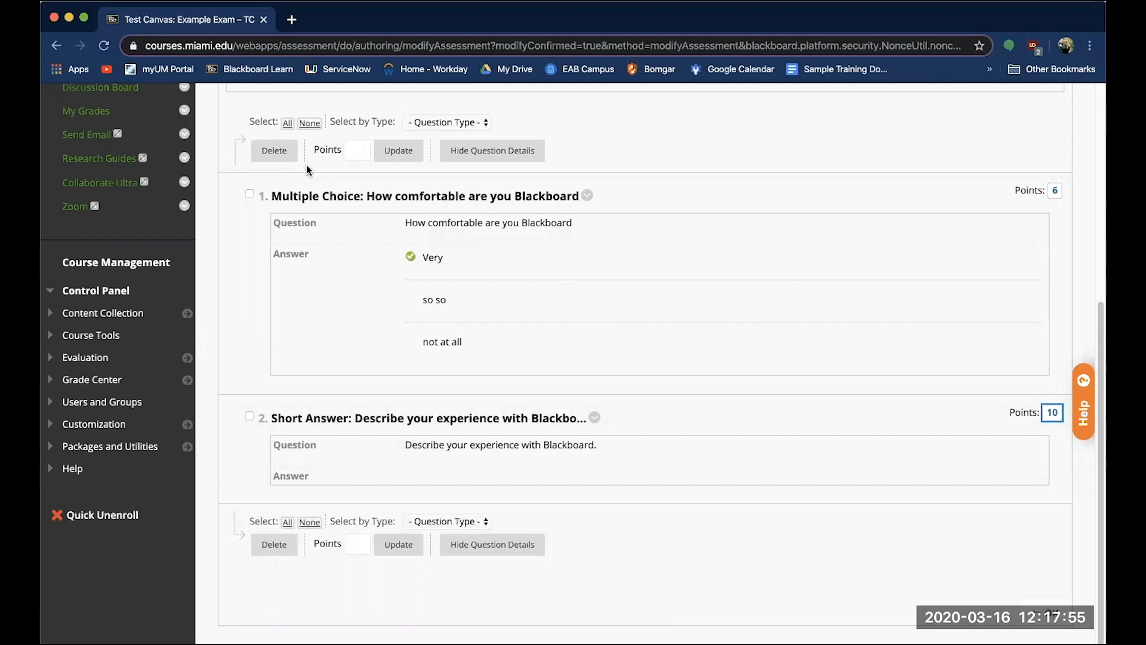
# - Move the multiple choice question below the short answer question on the test canvas
pyautogui.click(249, 194)
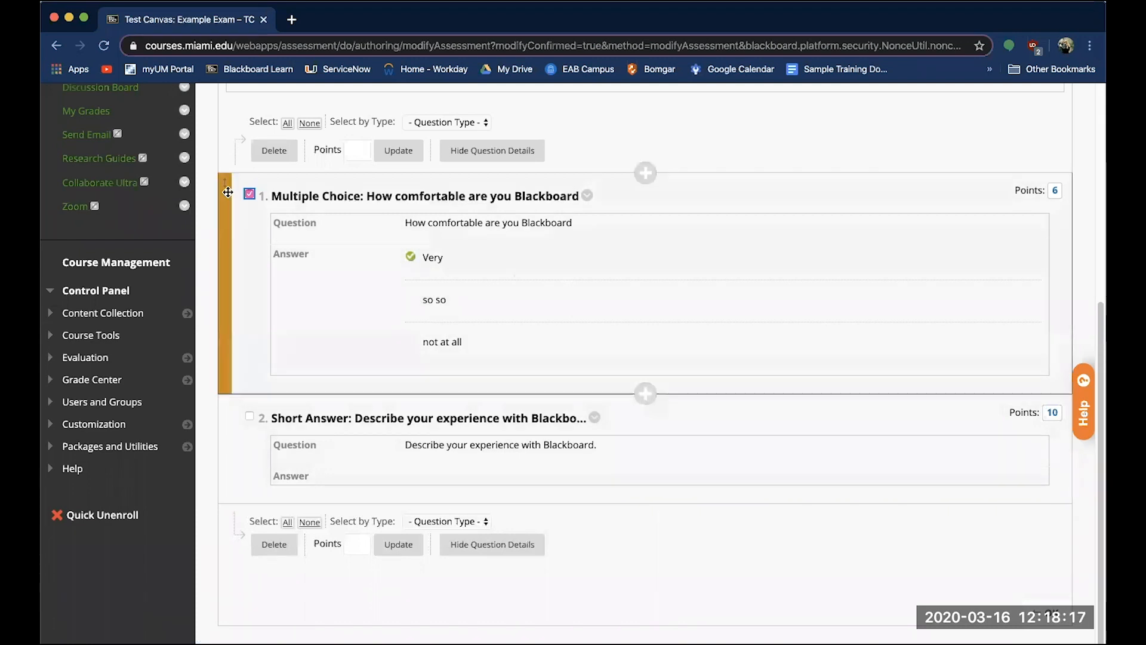
pyautogui.moveTo(225, 184); pyautogui.dragTo(251, 293)
# - In the question reorder list, shift the short answer question down and back up, and submit the order
pyautogui.scroll(3, 261, 300)
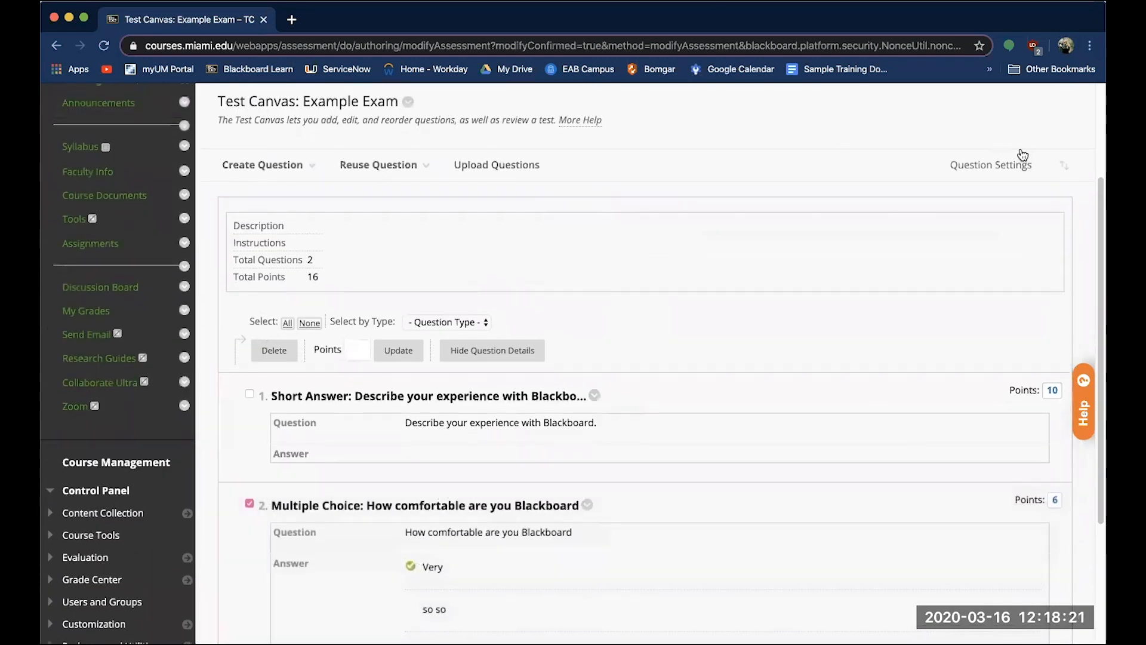
pyautogui.click(1066, 167)
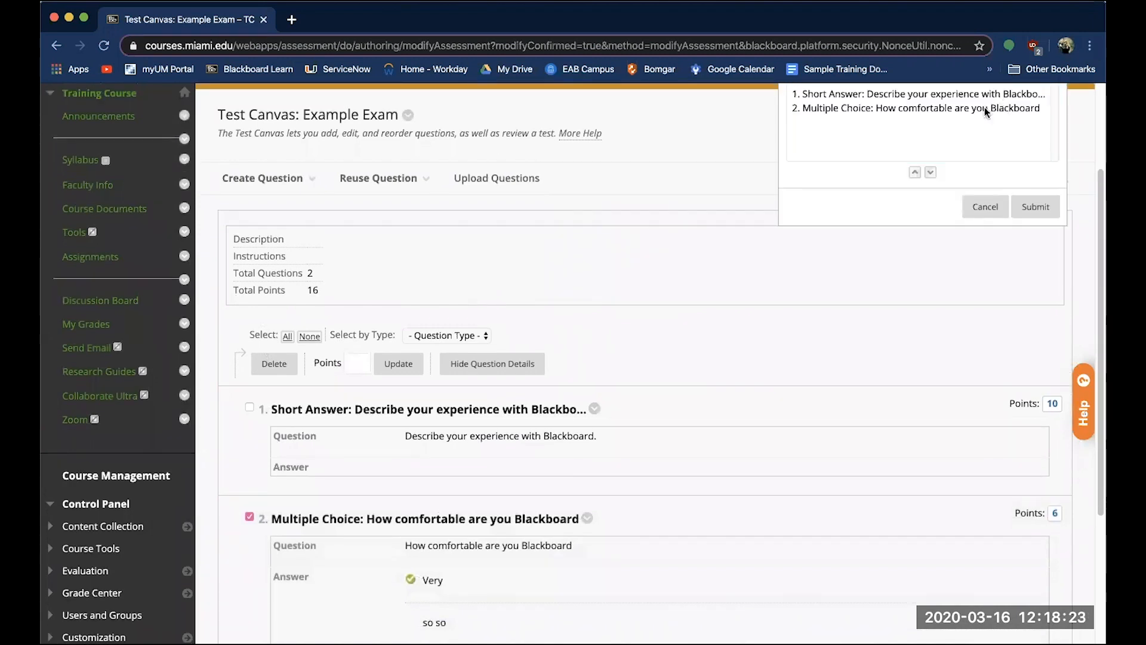
pyautogui.click(949, 95)
pyautogui.scroll(2, 948, 107)
pyautogui.click(930, 213)
pyautogui.click(914, 213)
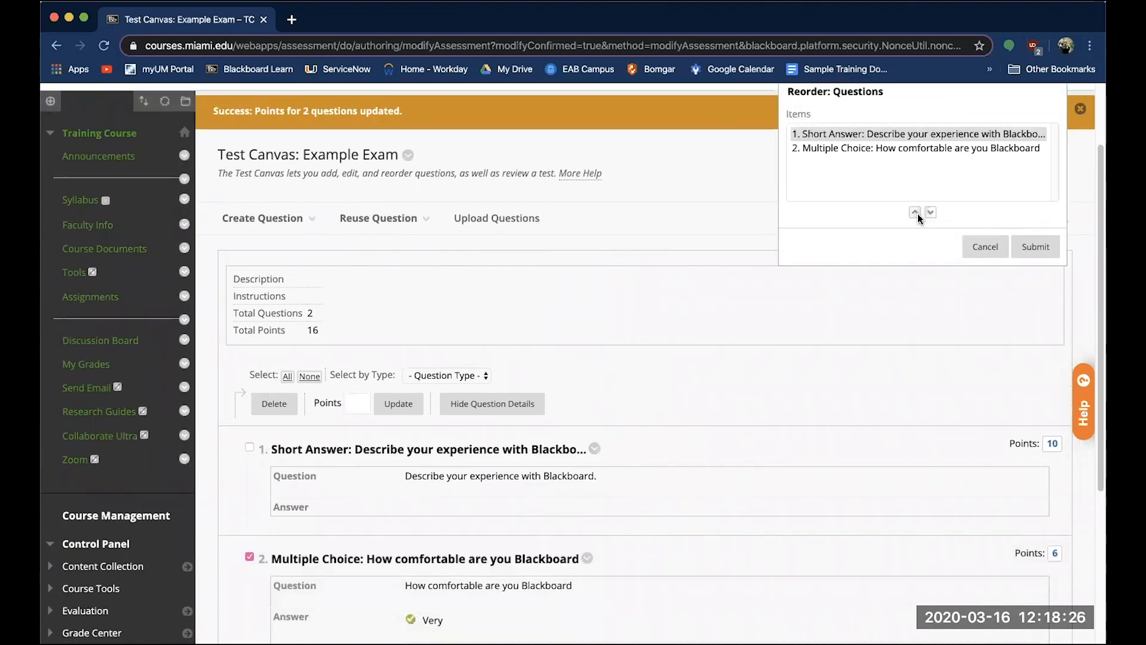
pyautogui.click(1030, 248)
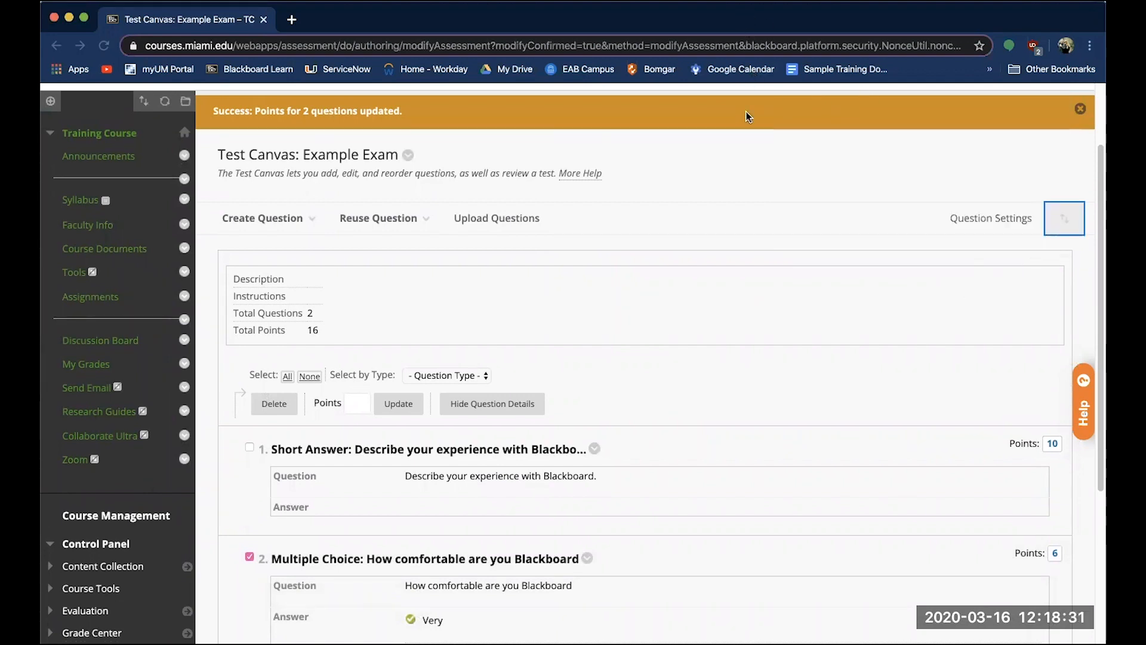
# - Finish the test canvas and add the existing Example Exam test to the Assignments area
pyautogui.scroll(-5, 629, 256)
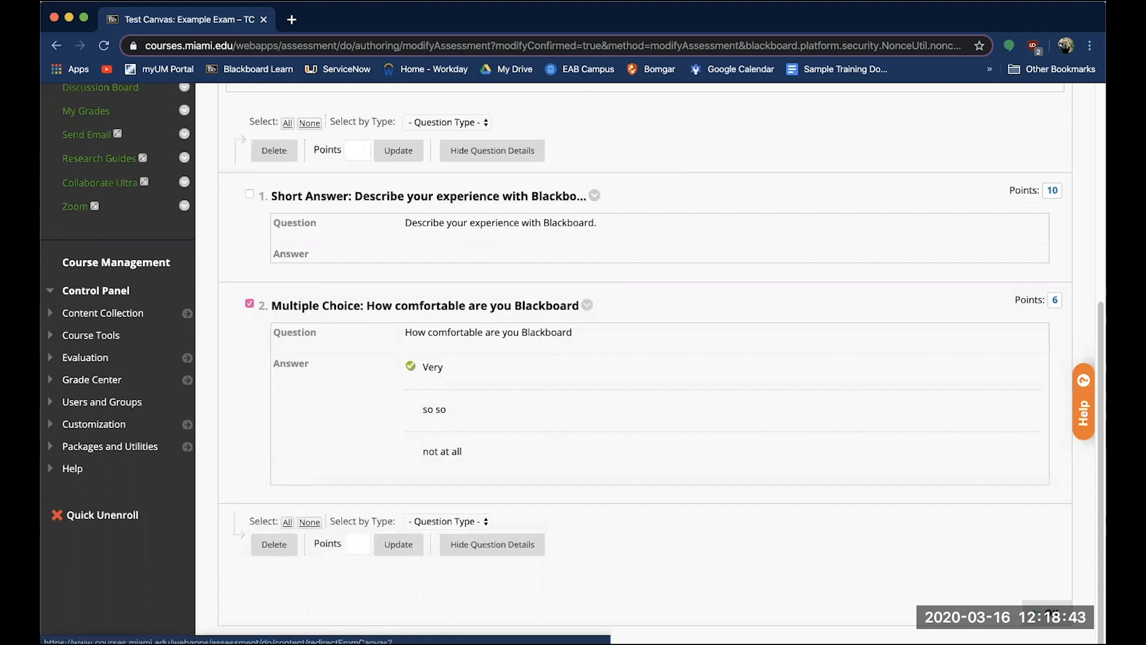
pyautogui.click(1052, 613)
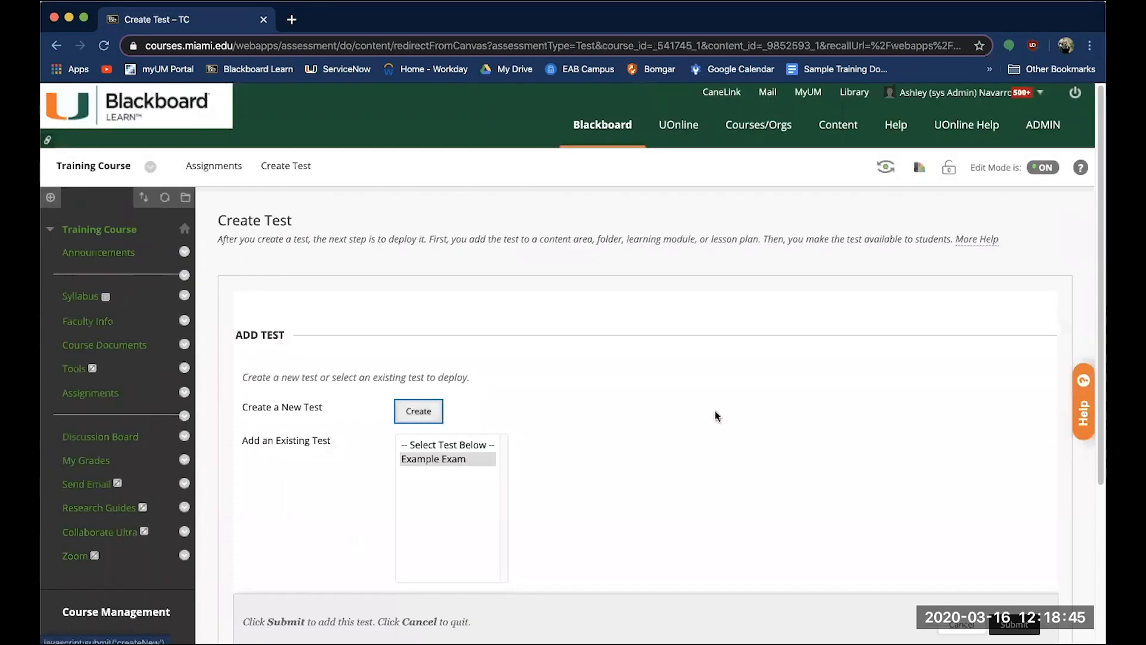
pyautogui.click(422, 355)
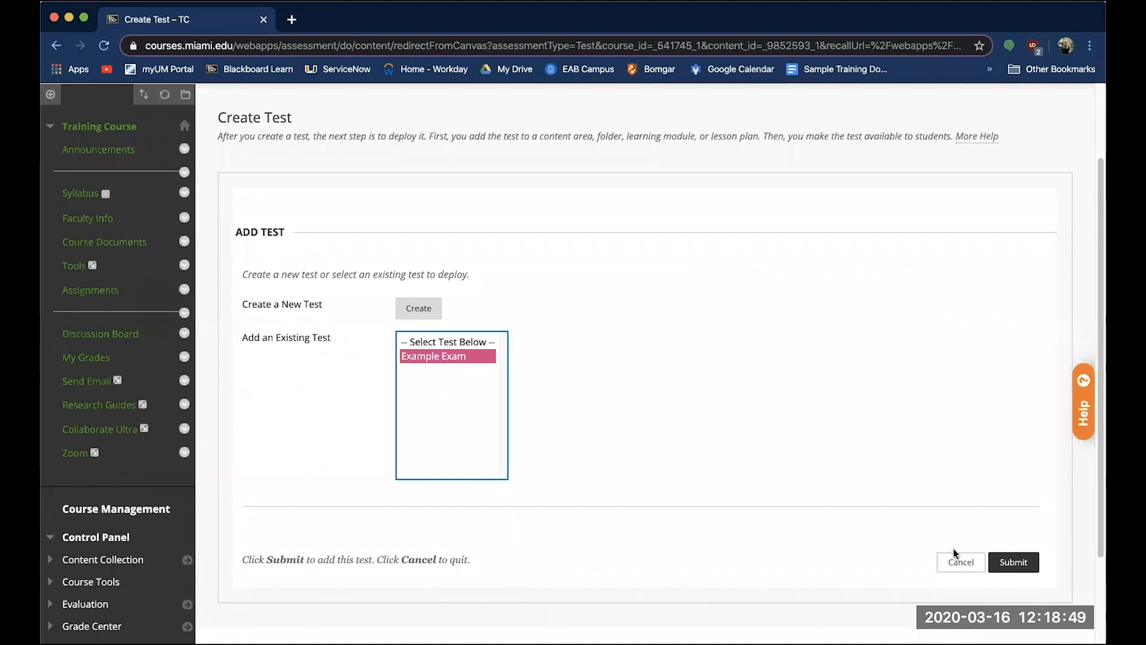
pyautogui.click(1004, 566)
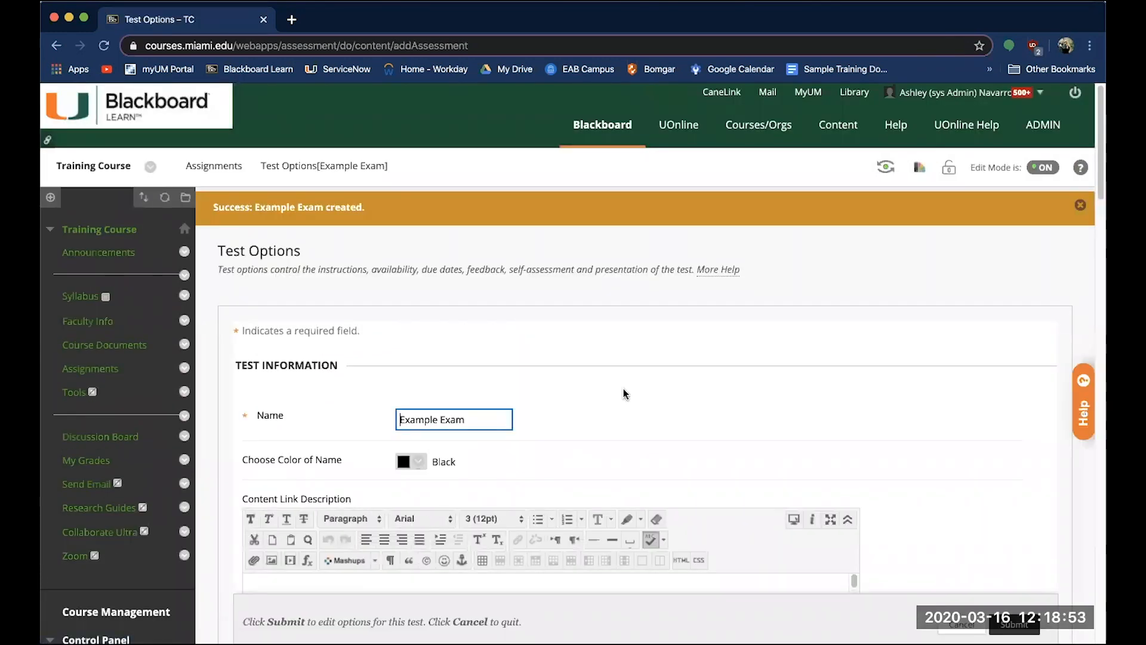
# - Make the test available to students and add a new announcement for it
pyautogui.scroll(-5, 623, 388)
pyautogui.scroll(-2, 623, 389)
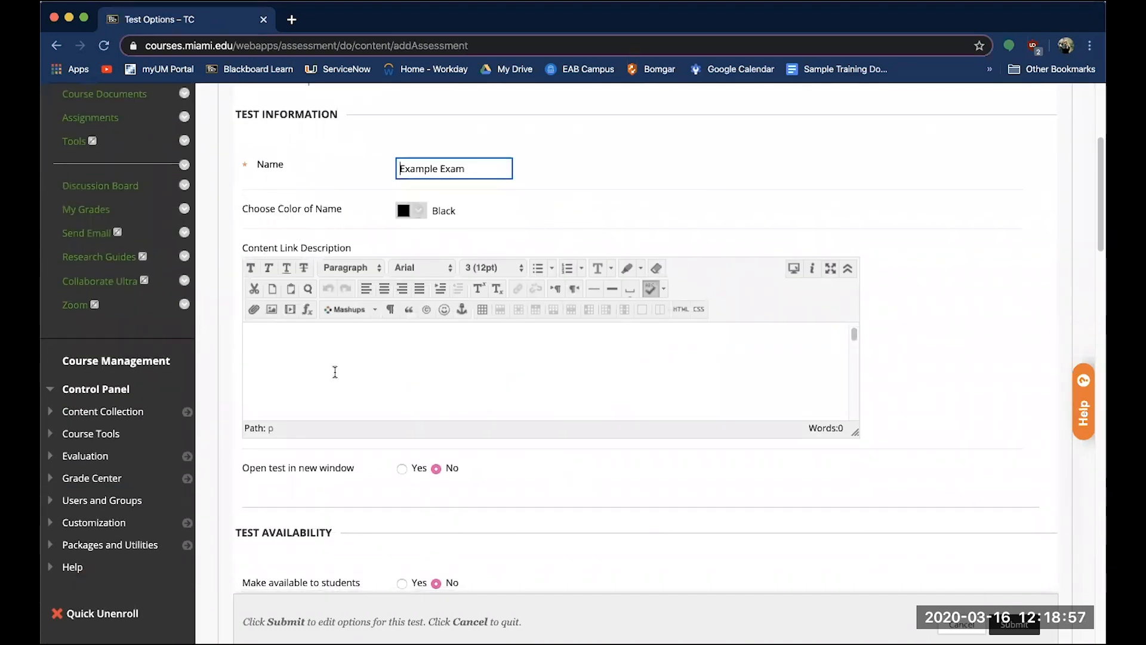
pyautogui.scroll(-1, 335, 363)
pyautogui.scroll(-9, 334, 446)
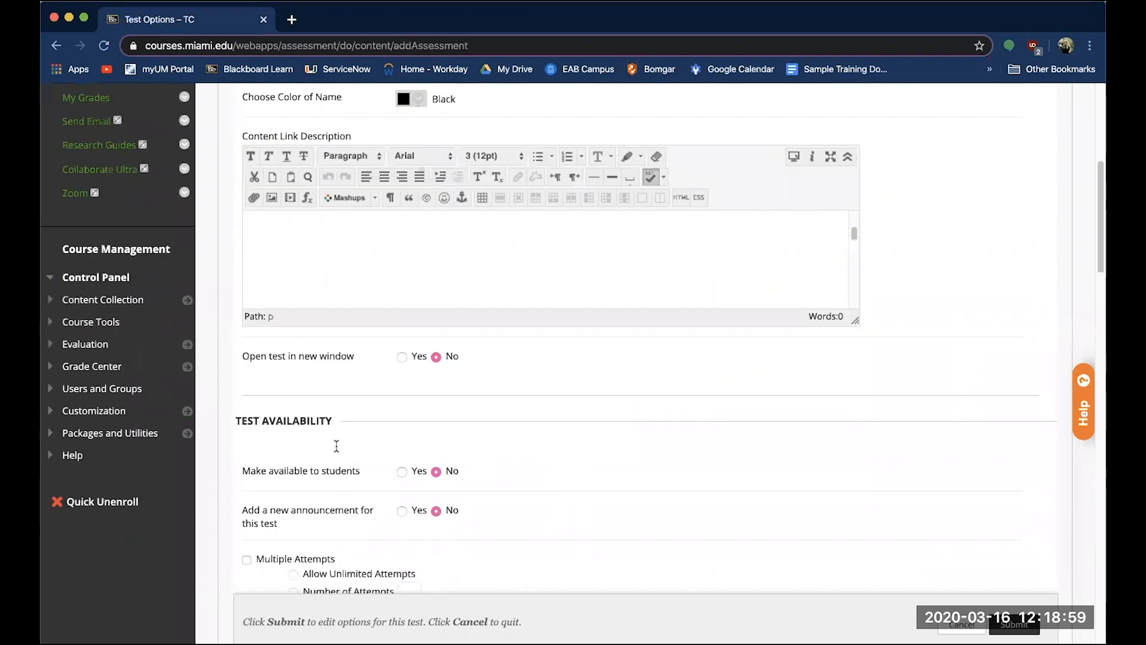
pyautogui.scroll(-2, 338, 473)
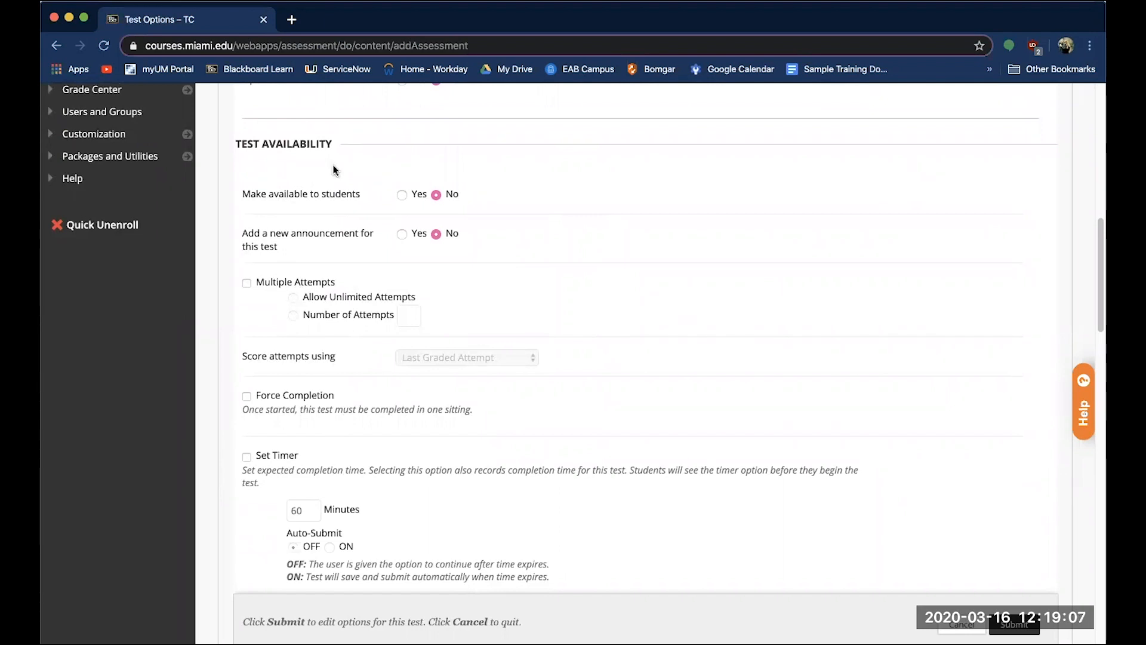
pyautogui.click(403, 195)
pyautogui.click(400, 234)
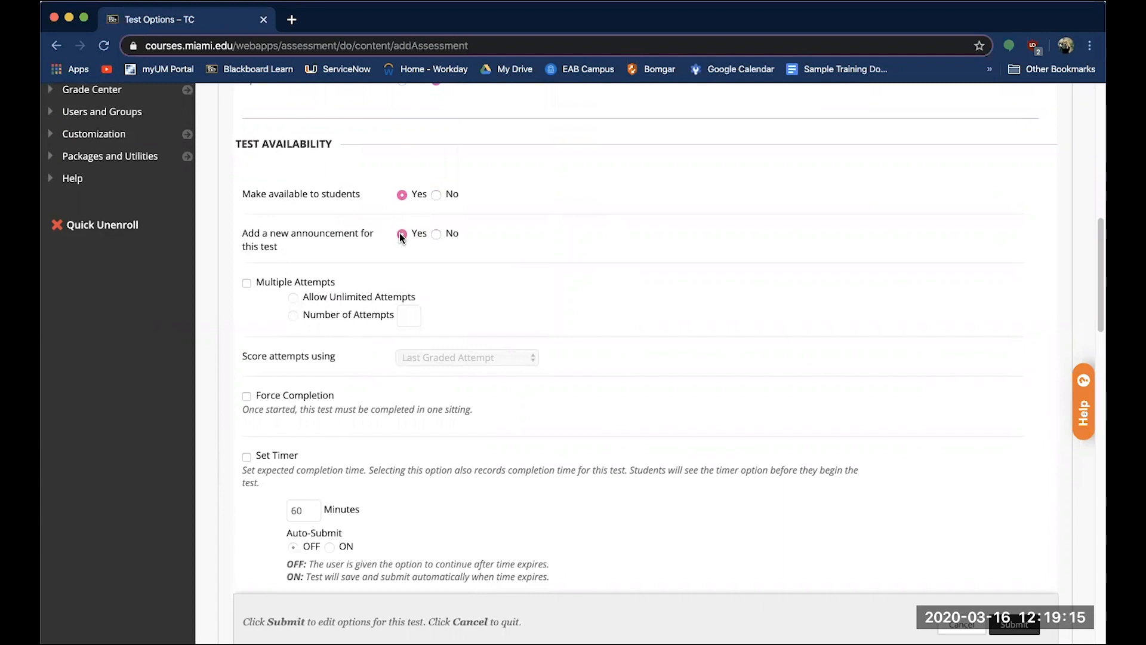
# - Enable multiple attempts with unlimited attempts allowed, and view the choices for scoring the attempts
pyautogui.scroll(5, 220, 221)
pyautogui.scroll(-4, 220, 221)
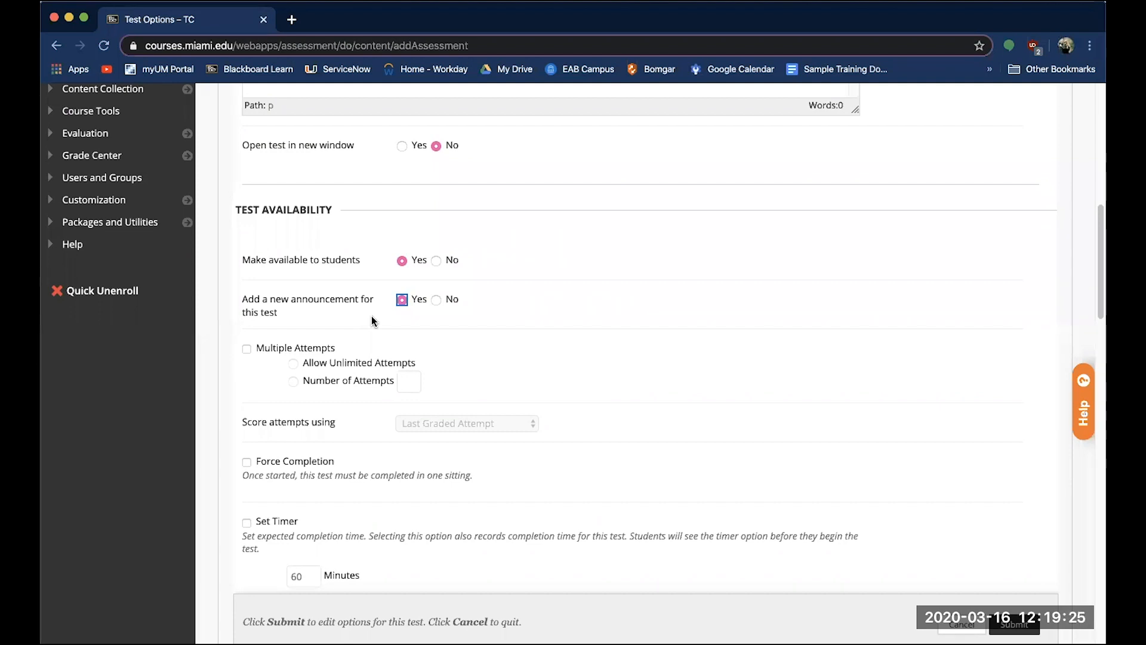
pyautogui.scroll(-3, 371, 322)
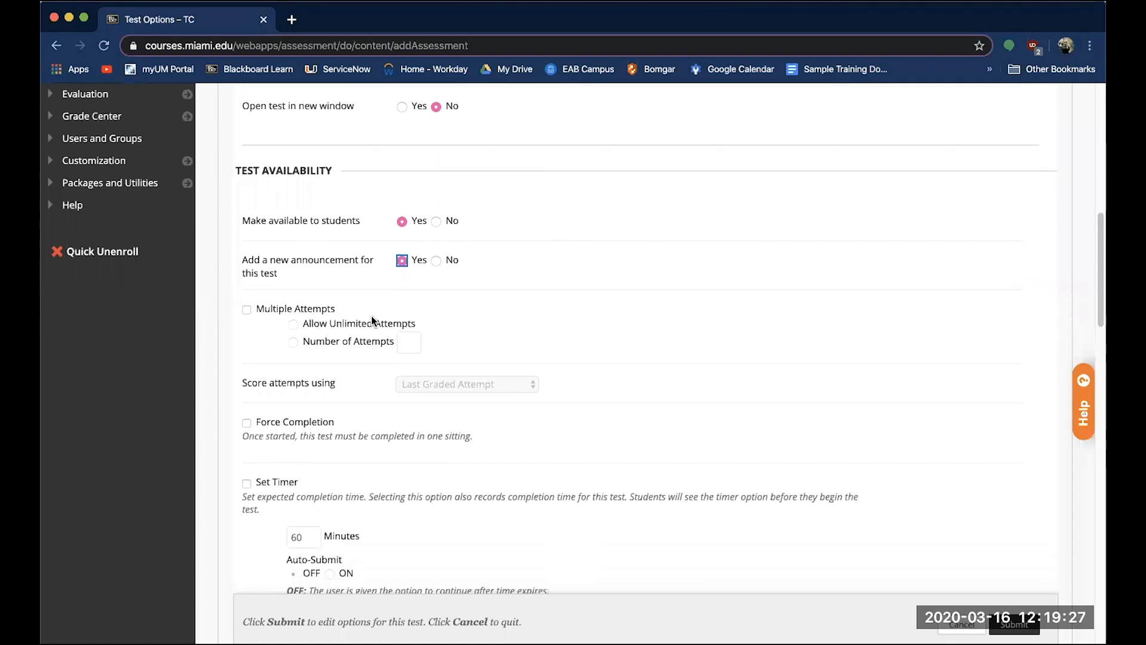
pyautogui.click(247, 264)
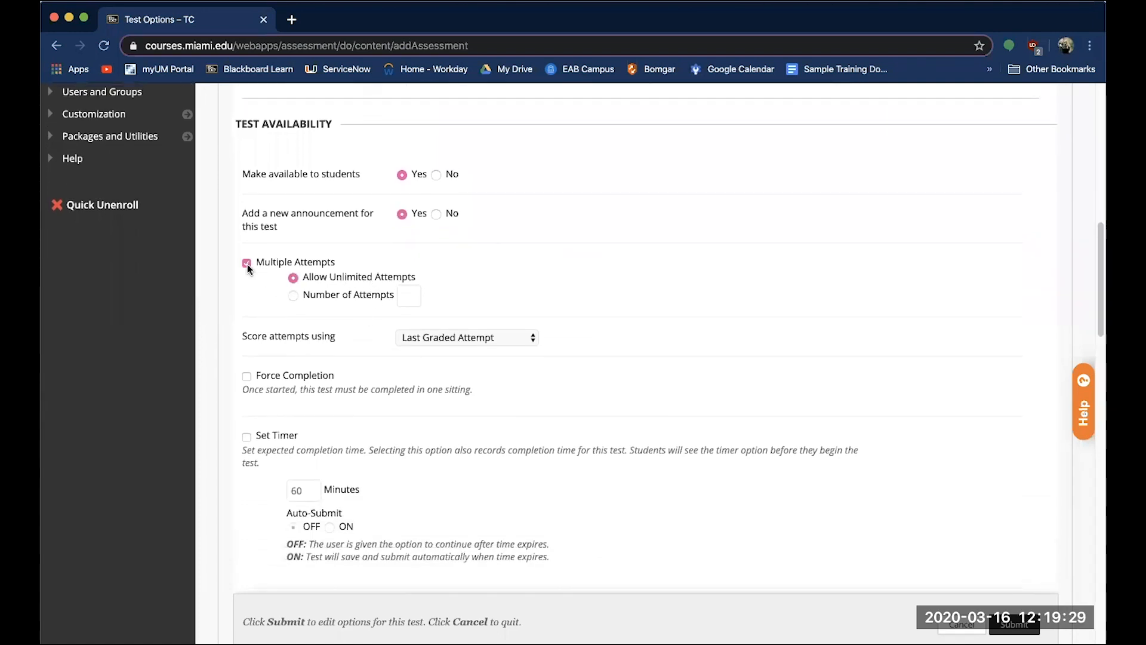
pyautogui.click(293, 295)
pyautogui.click(356, 276)
pyautogui.click(408, 339)
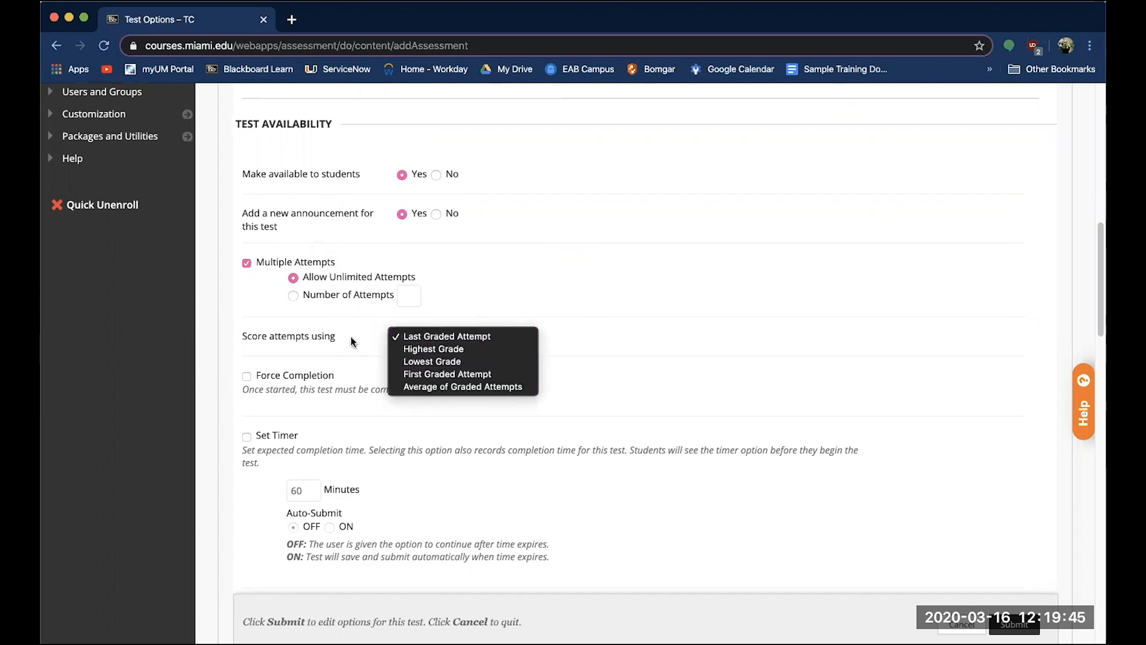
# - Turn on Force Completion and the 60-minute timer, with Auto-Submit set to ON
pyautogui.click(246, 376)
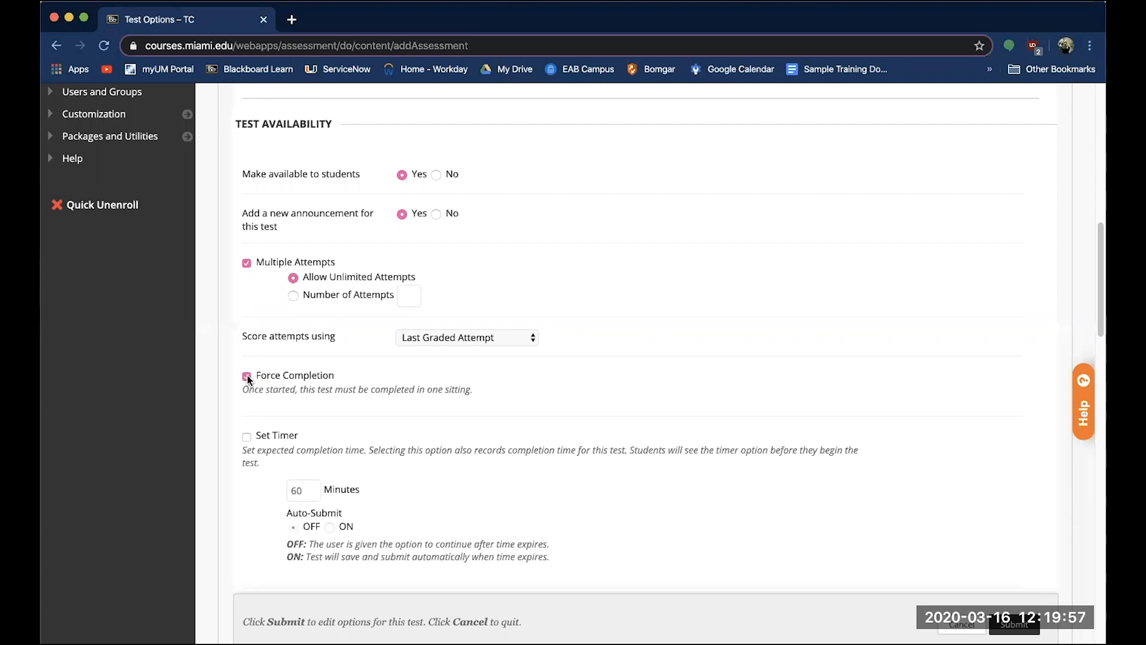
pyautogui.scroll(-5, 287, 422)
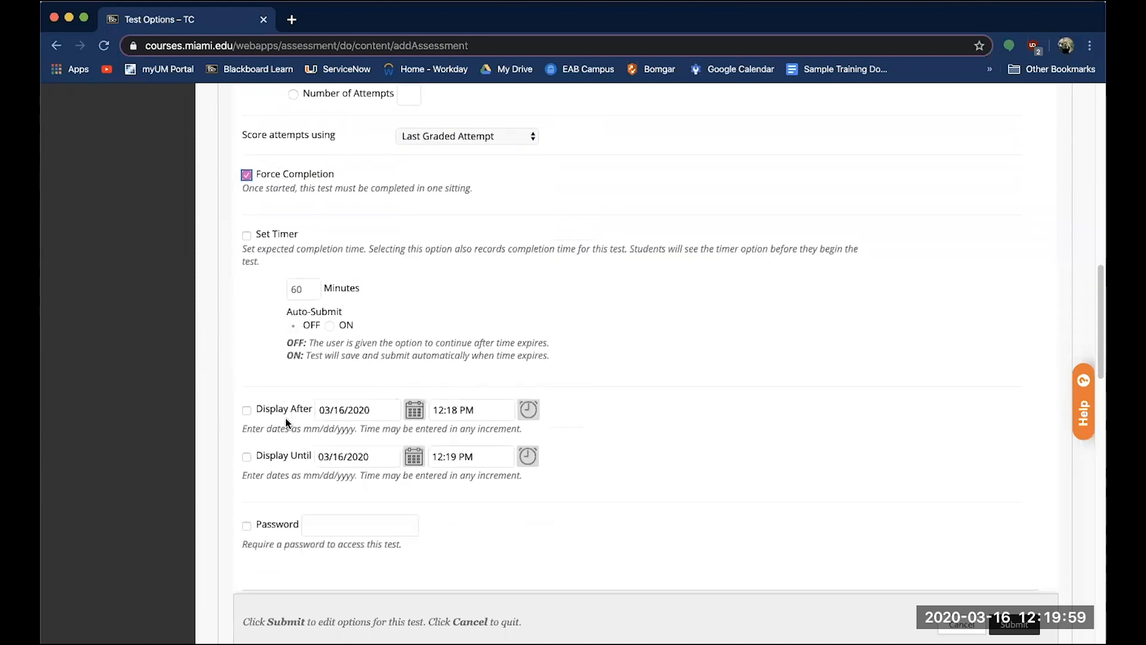
pyautogui.click(245, 230)
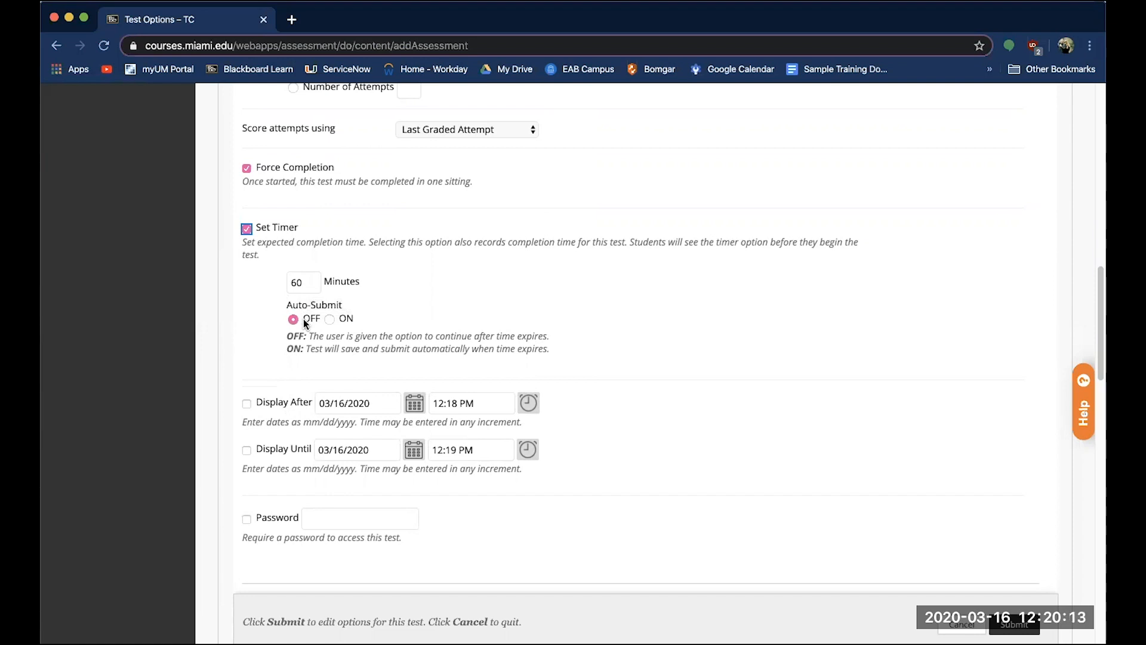
pyautogui.click(330, 319)
# - Leave the display dates and password requirement off, and add a course user to the test availability exceptions
pyautogui.scroll(-3, 332, 319)
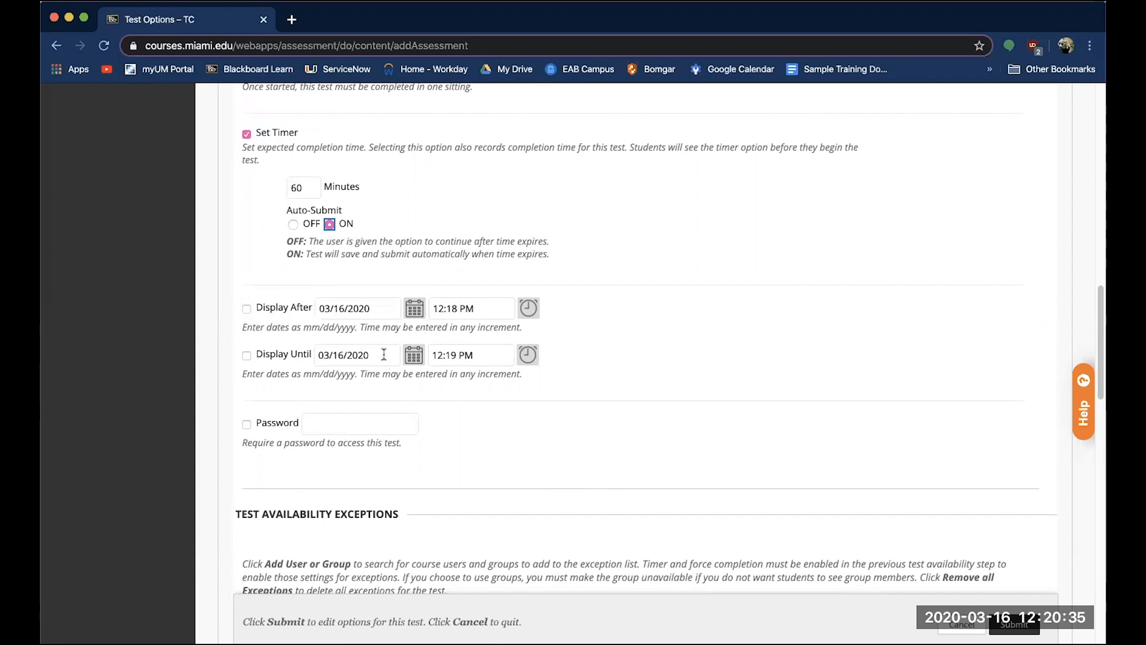
pyautogui.scroll(-5, 382, 366)
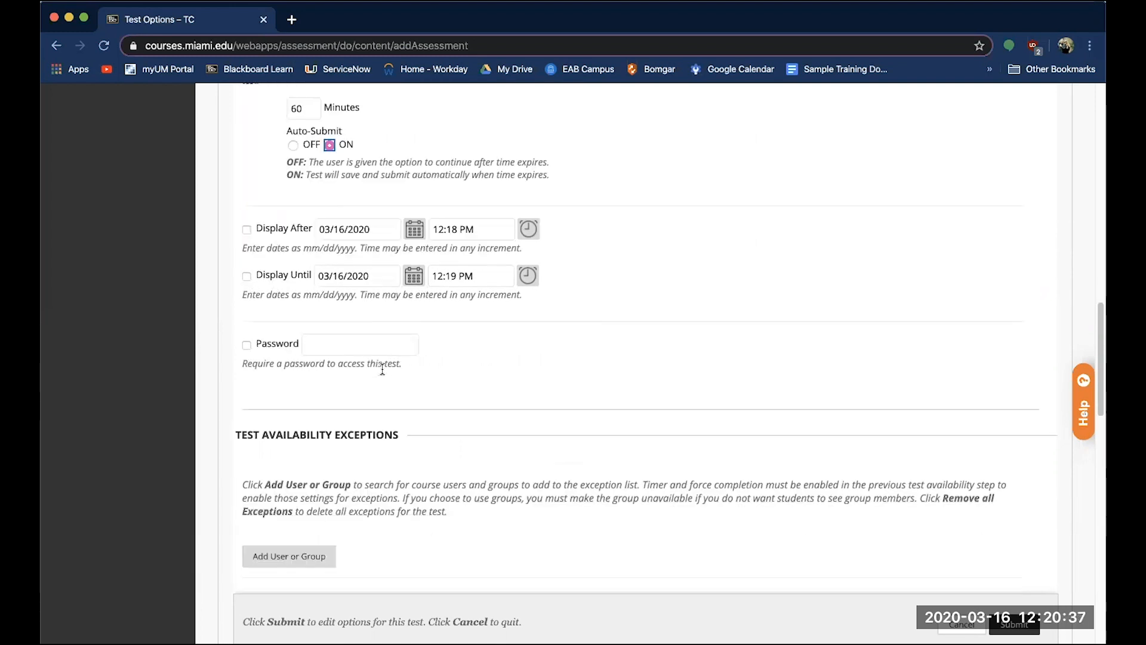
pyautogui.click(245, 257)
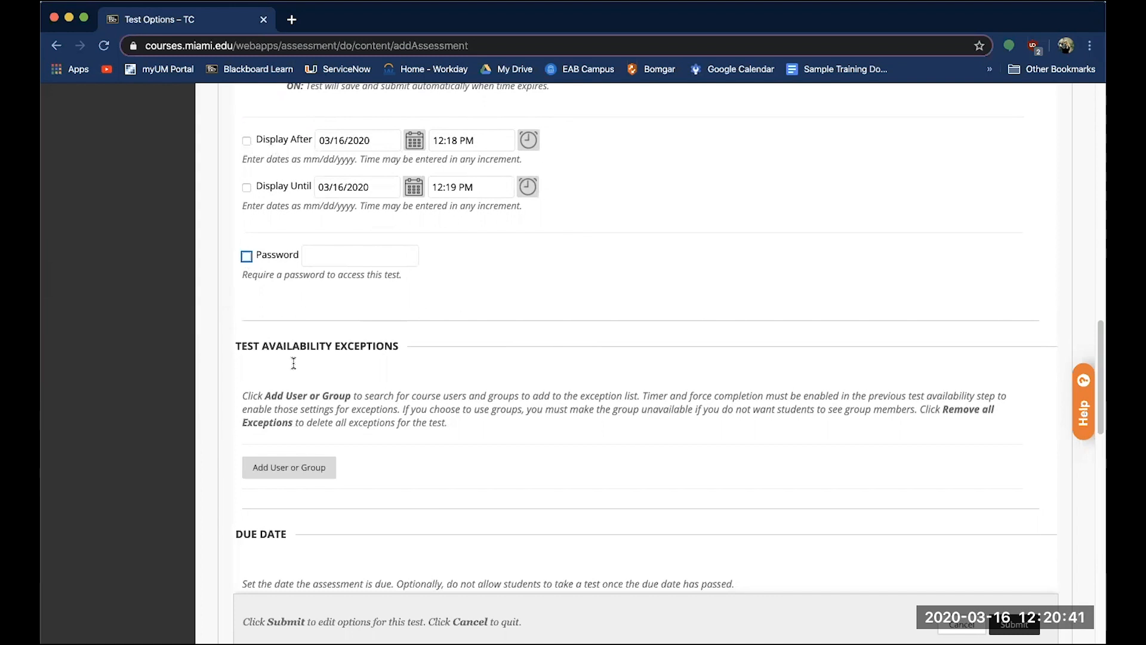
pyautogui.scroll(-2, 294, 363)
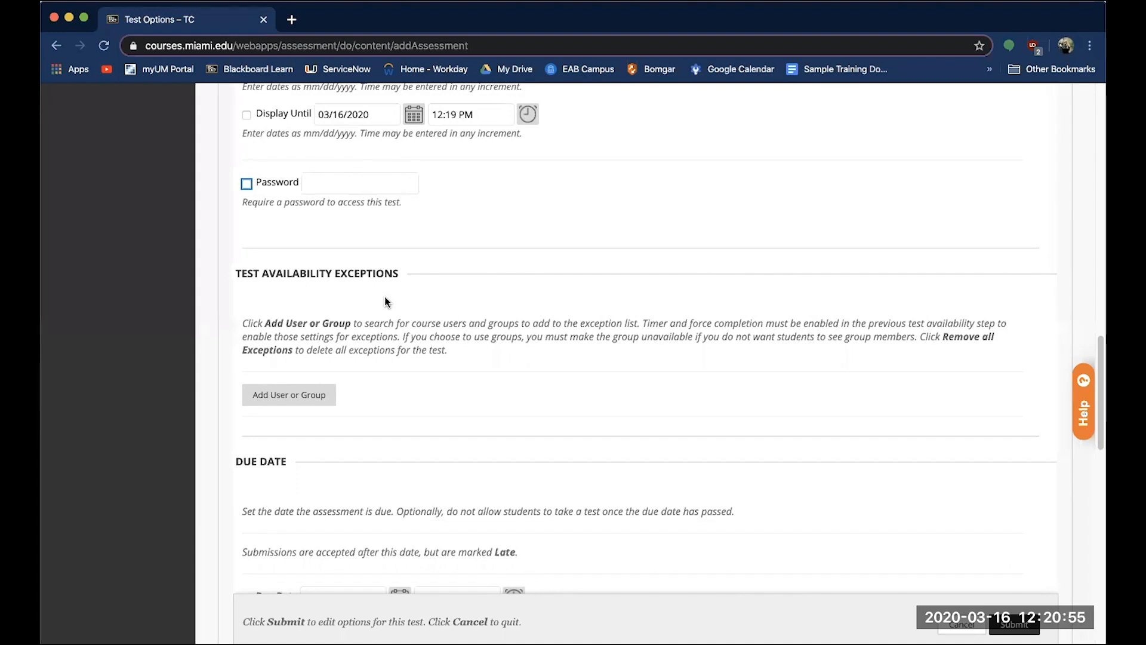
pyautogui.scroll(4, 376, 181)
pyautogui.scroll(-4, 376, 181)
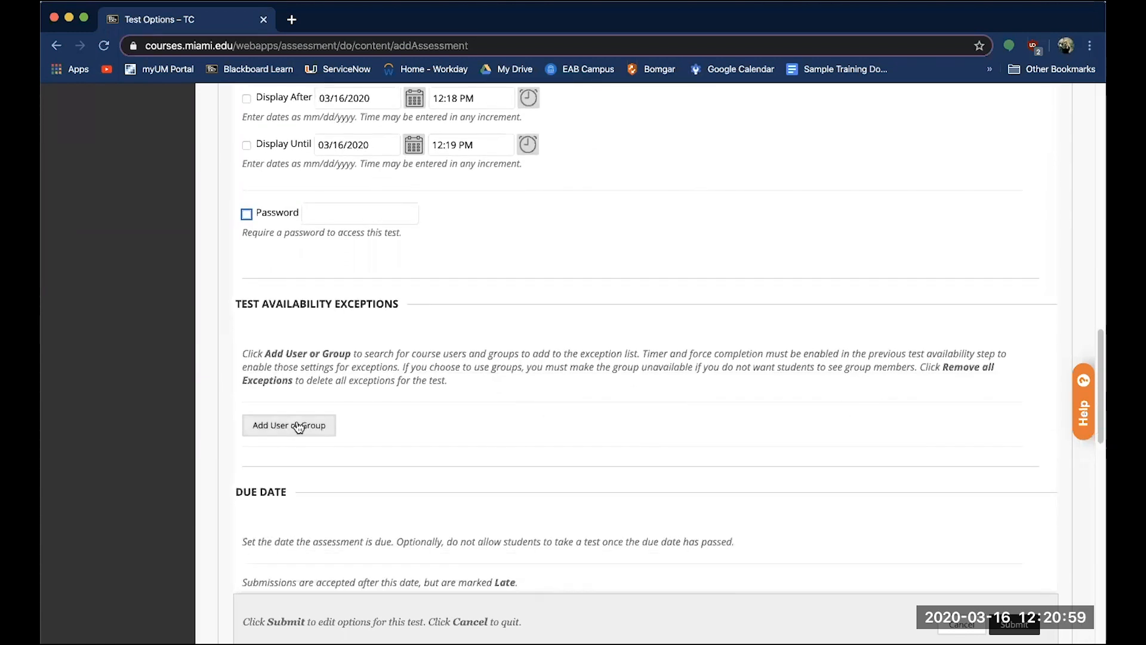
pyautogui.click(279, 425)
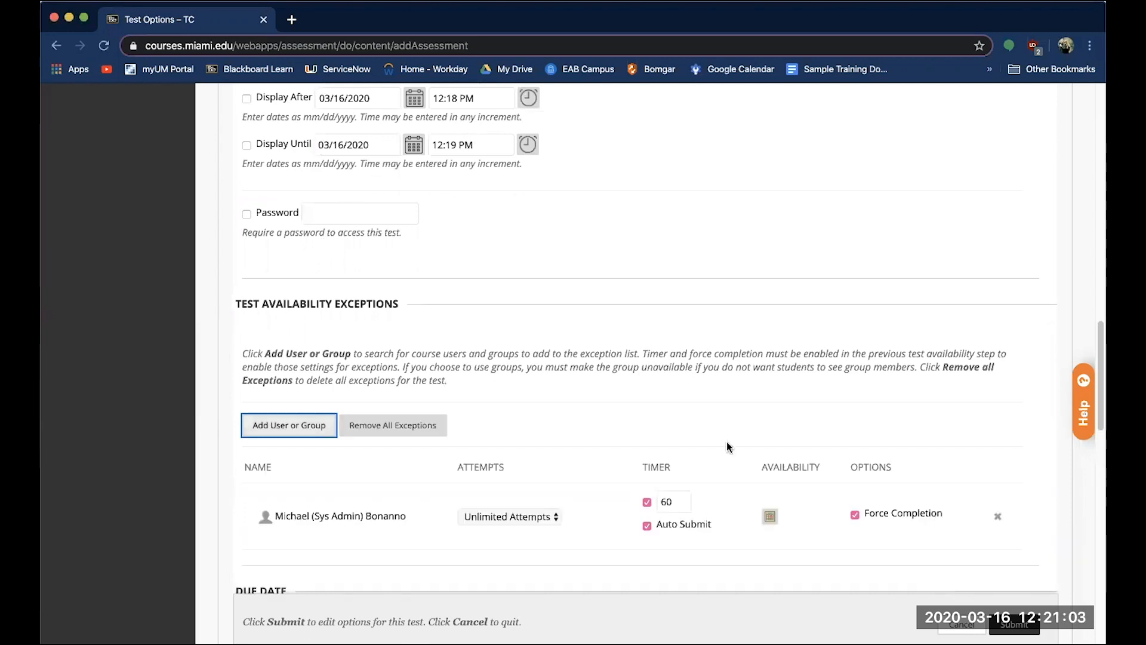
# - Turn off Force Completion in the course user's exception and save its availability window with no dates
pyautogui.scroll(-2, 683, 437)
pyautogui.scroll(1, 683, 437)
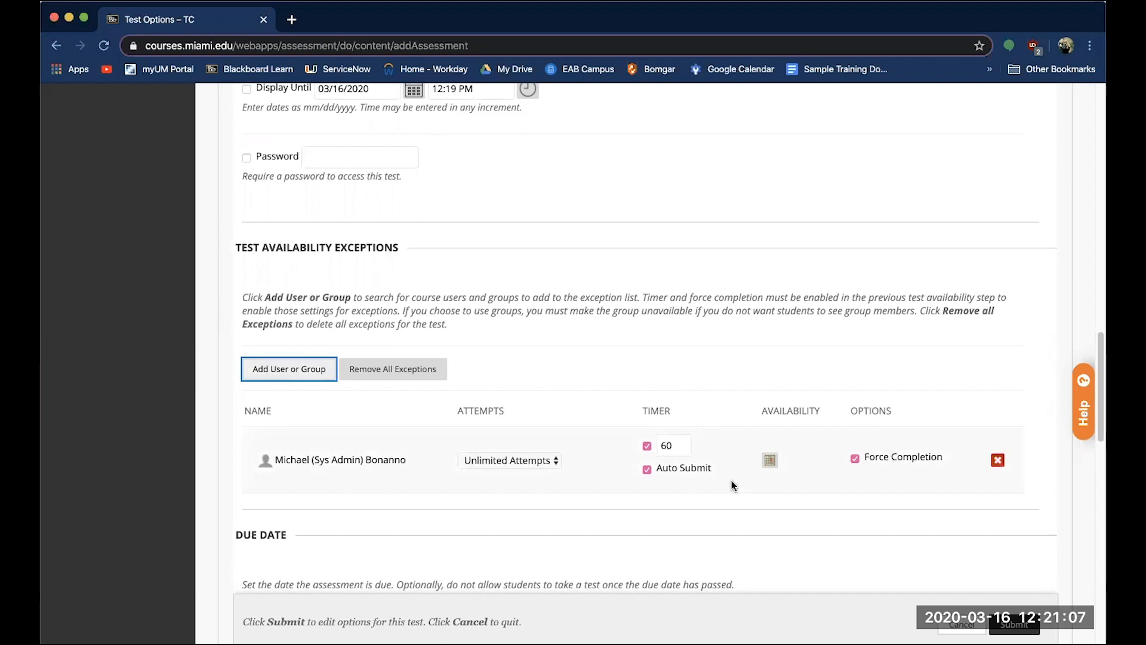
pyautogui.click(856, 459)
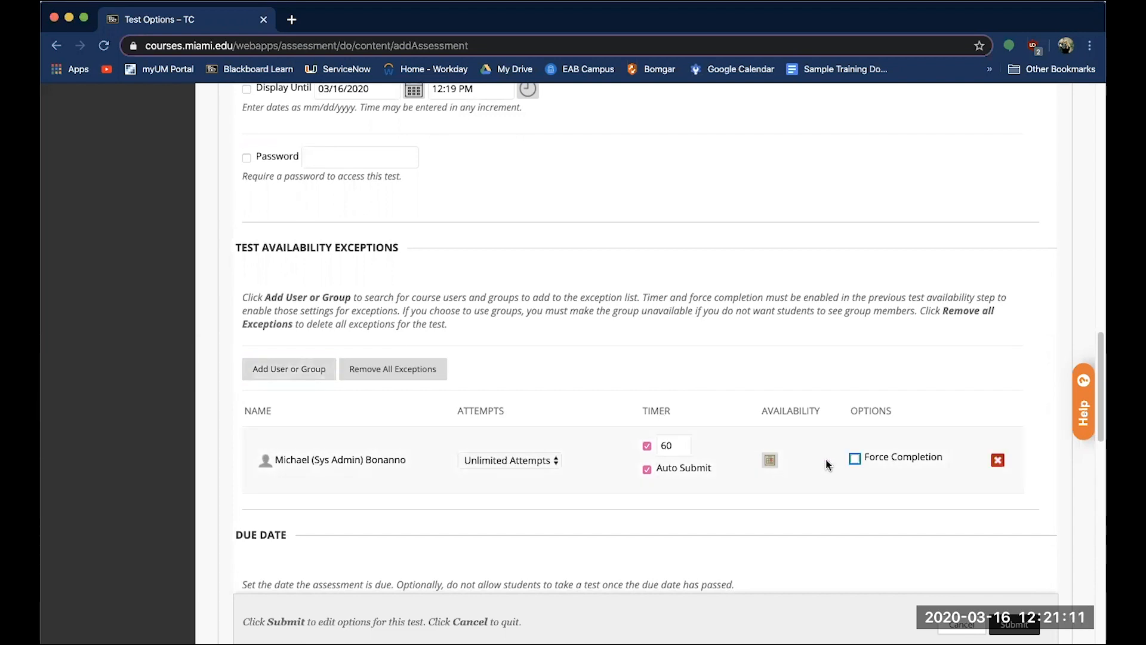
pyautogui.click(770, 460)
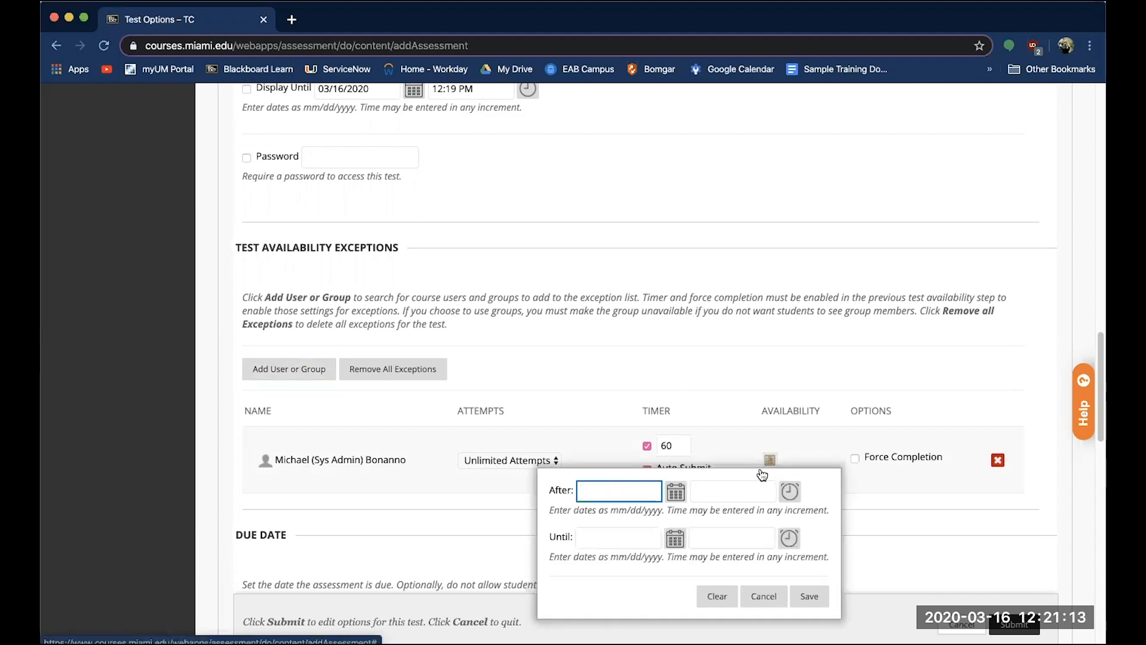
pyautogui.click(632, 392)
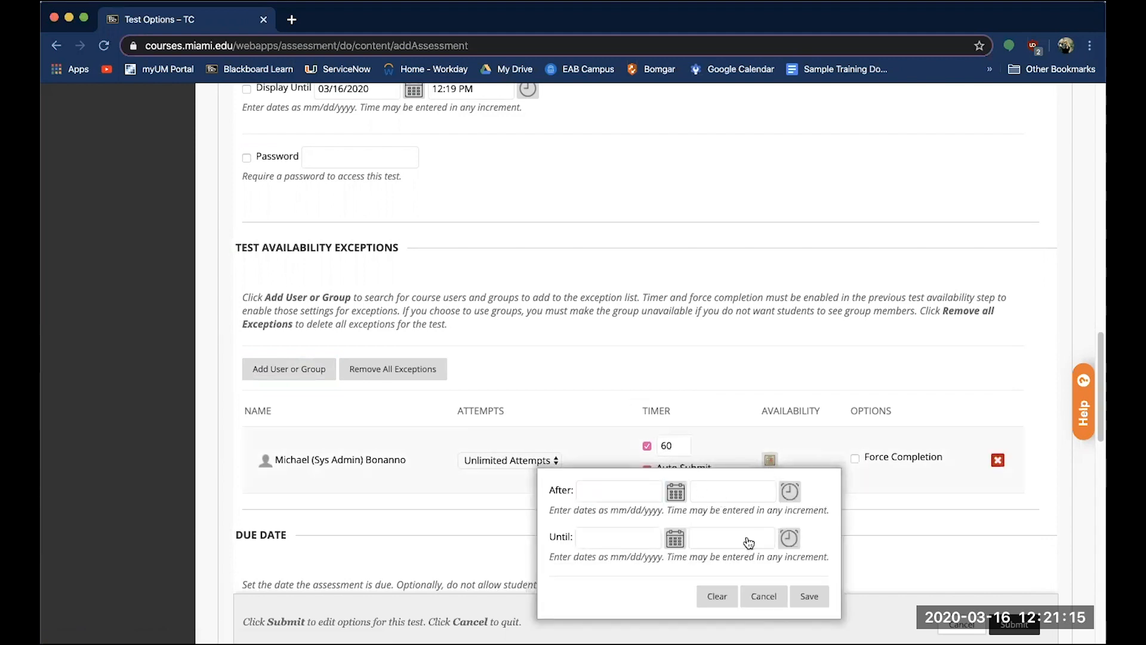
pyautogui.click(800, 596)
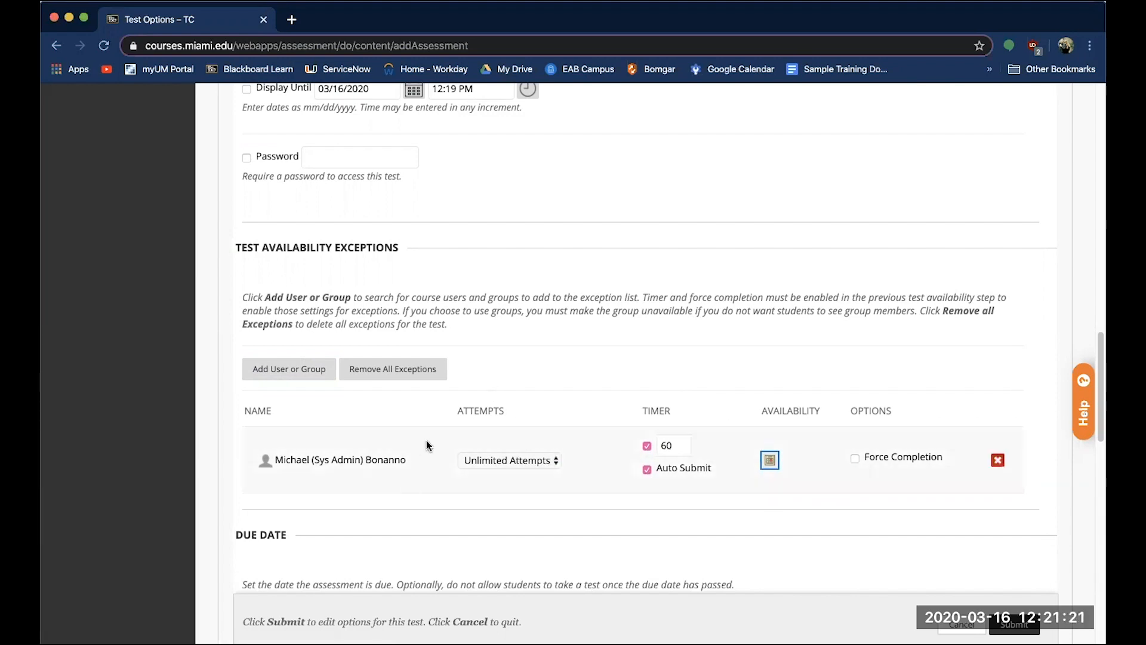
# - After submission, show students the score per question, all, correct and submitted answers, feedback, and incorrect questions
pyautogui.scroll(-5, 428, 444)
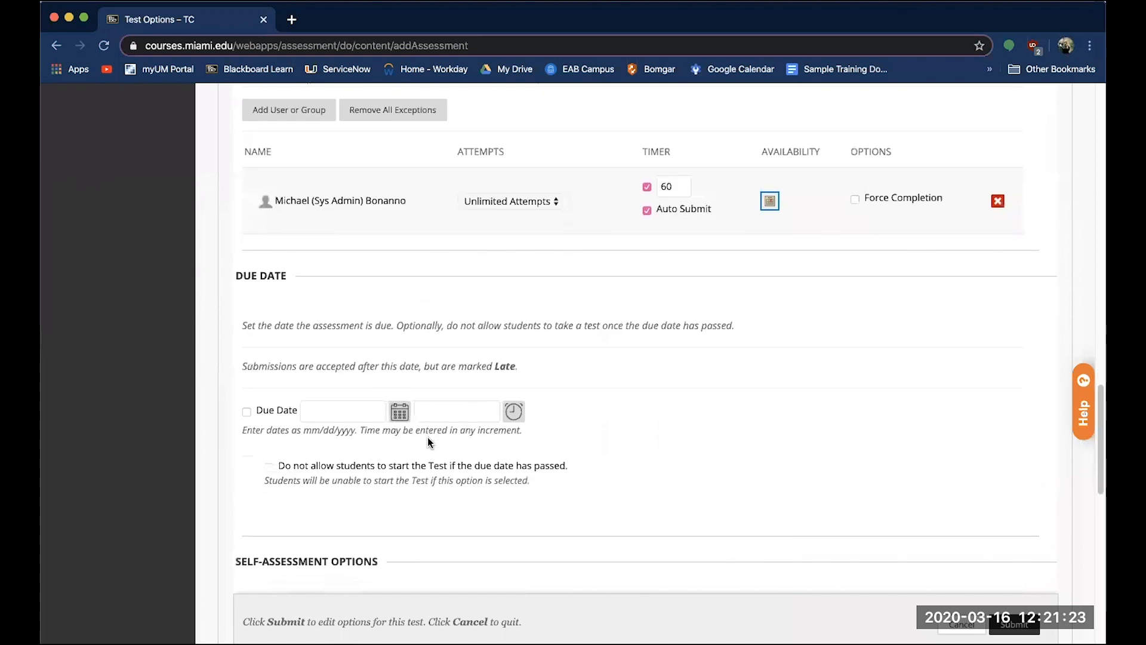
pyautogui.scroll(-2, 429, 441)
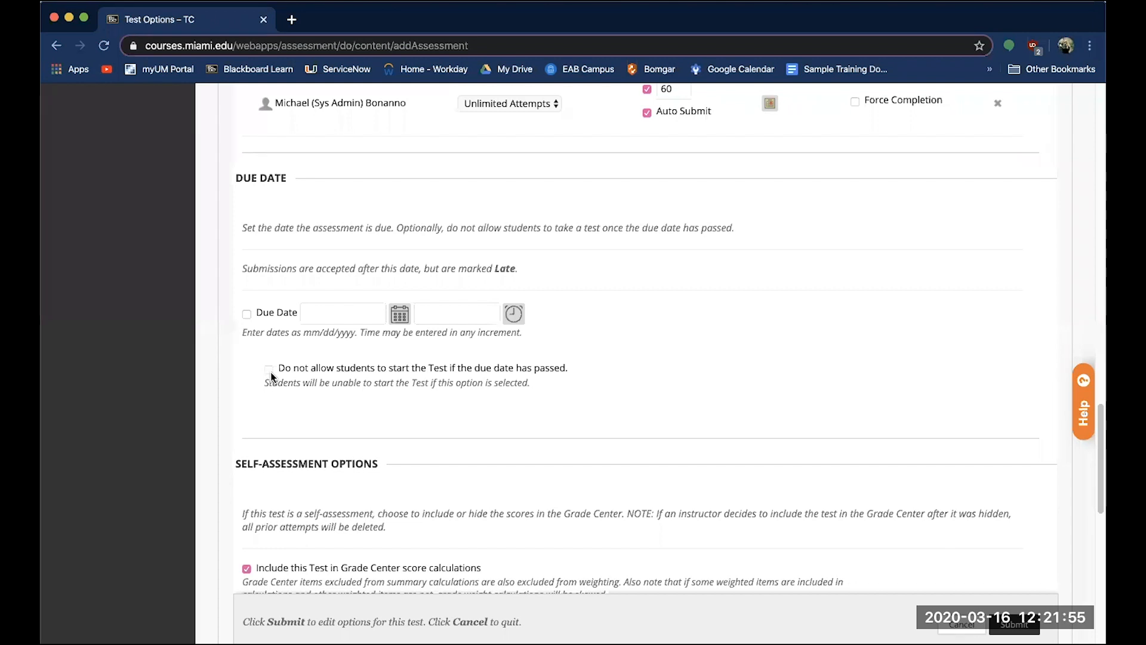
pyautogui.scroll(-3, 312, 321)
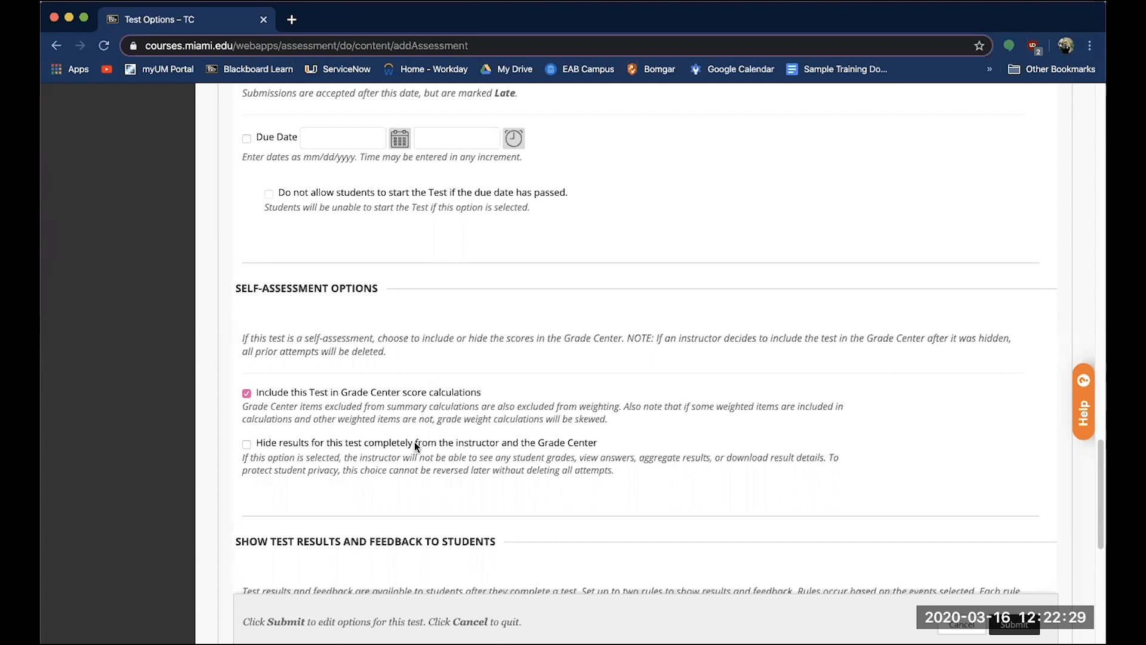
pyautogui.scroll(-4, 416, 445)
pyautogui.scroll(-2, 415, 442)
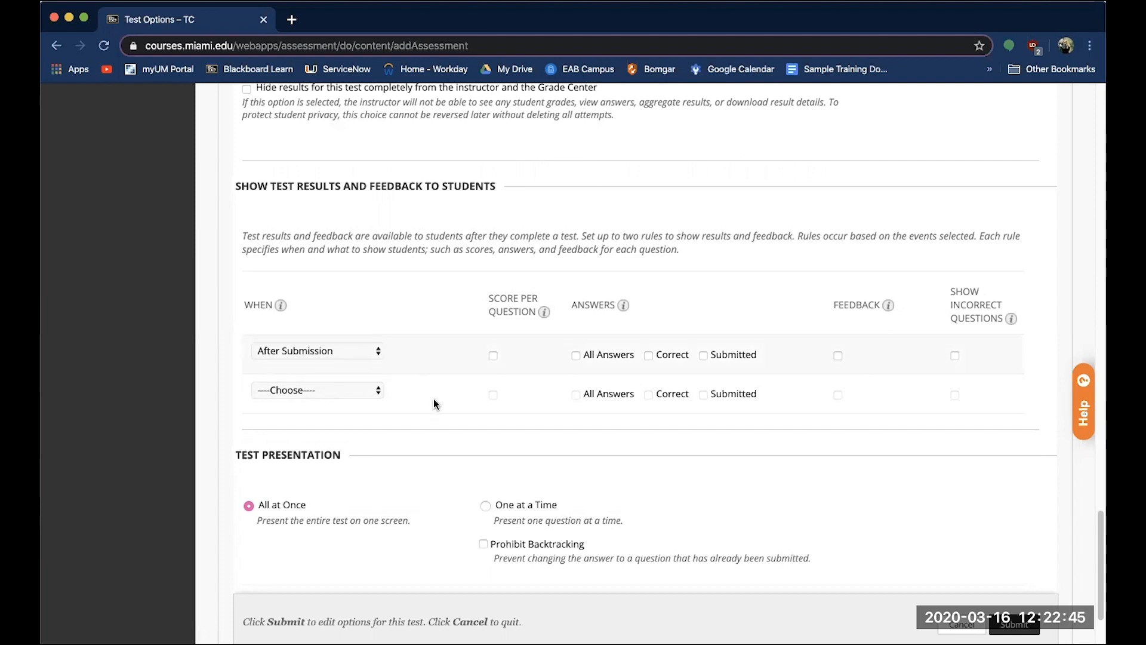
pyautogui.click(492, 356)
pyautogui.click(577, 356)
pyautogui.click(649, 356)
pyautogui.click(703, 356)
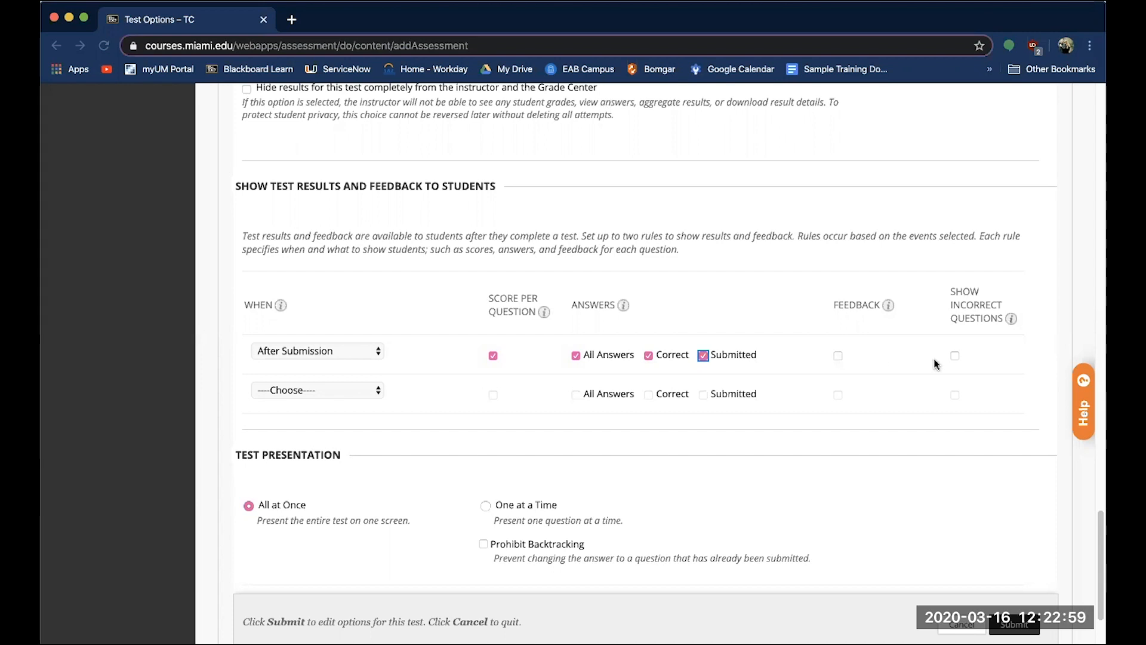
pyautogui.click(955, 356)
pyautogui.click(838, 356)
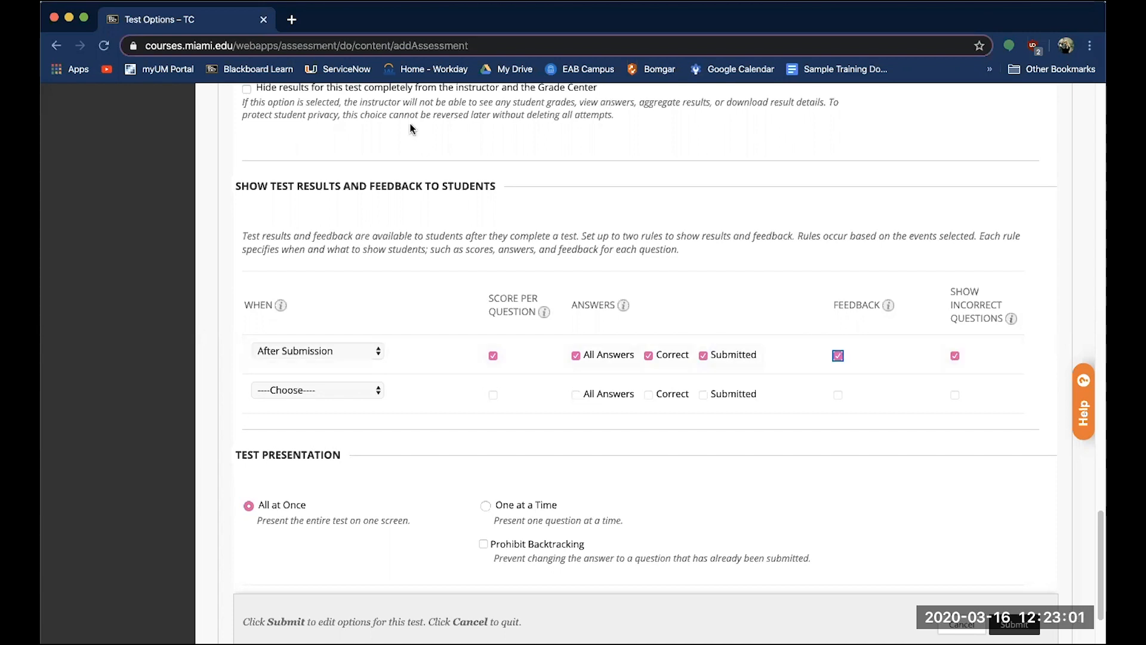
# - View the timing choices for both rules that show test results and feedback to students
pyautogui.click(371, 357)
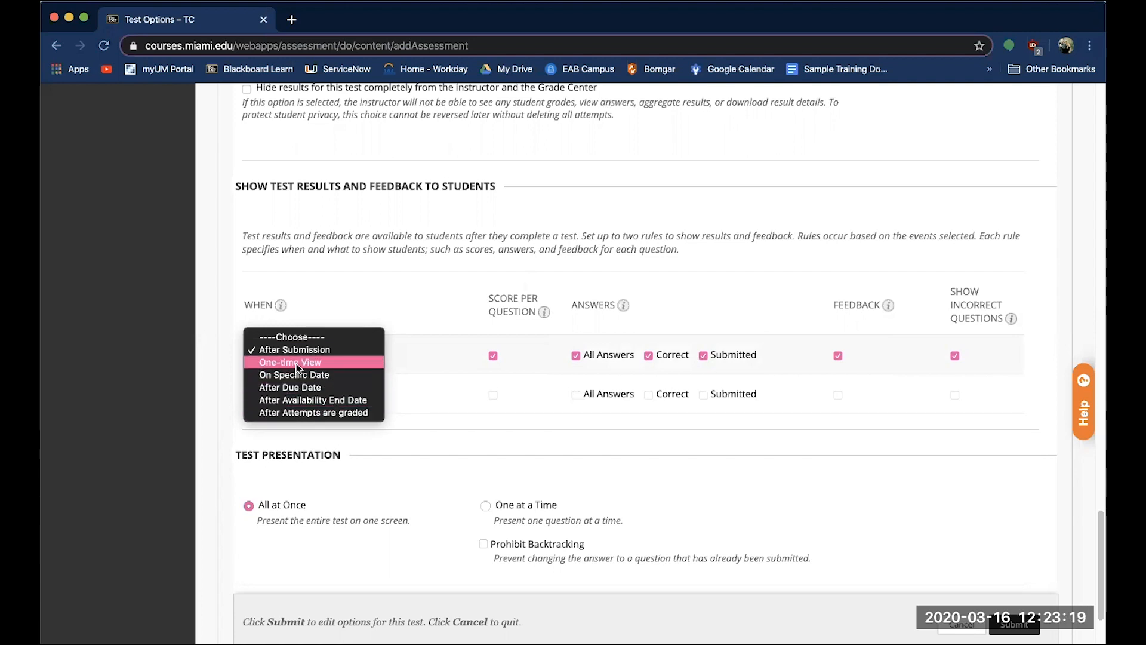
pyautogui.click(381, 296)
pyautogui.scroll(-3, 455, 303)
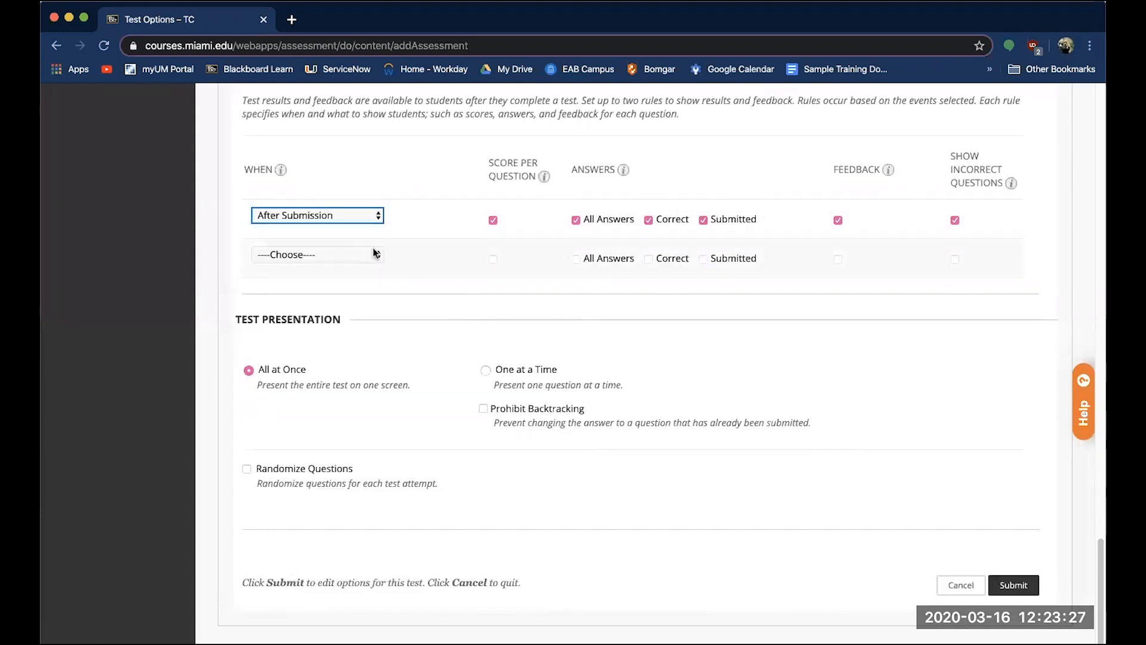
pyautogui.click(371, 257)
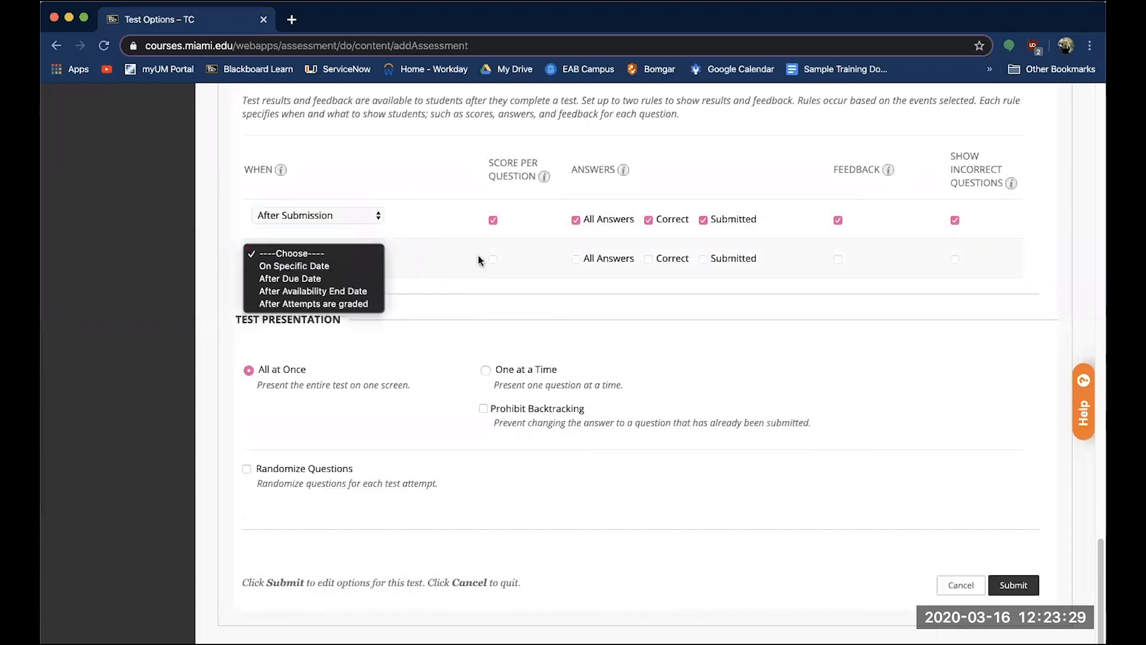
pyautogui.click(954, 260)
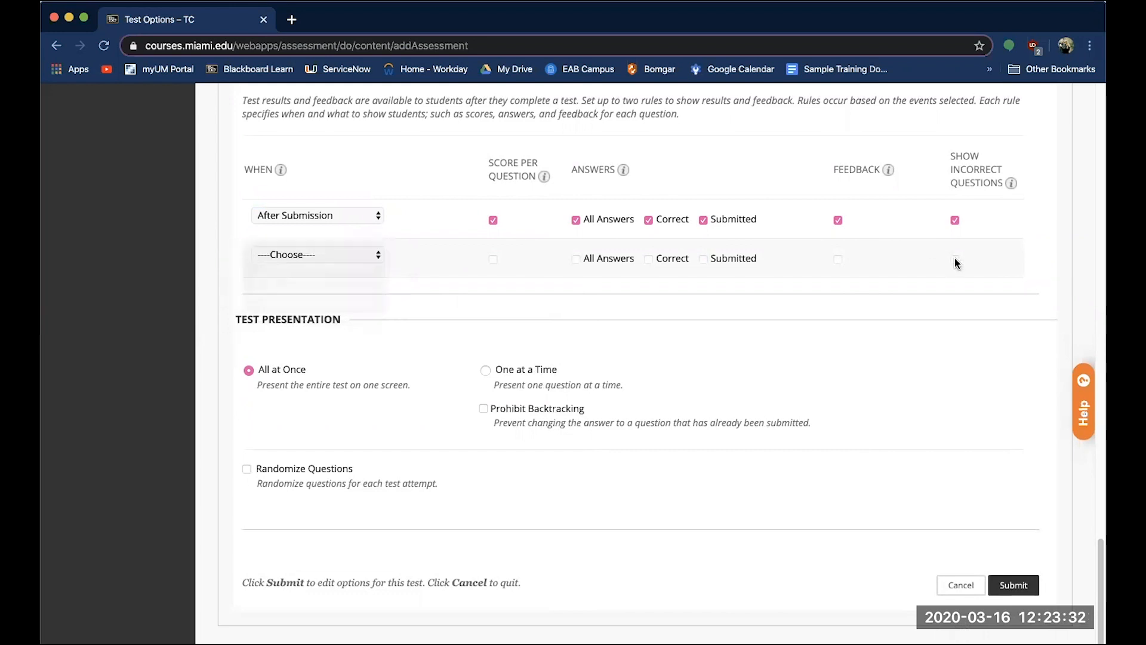
pyautogui.click(348, 256)
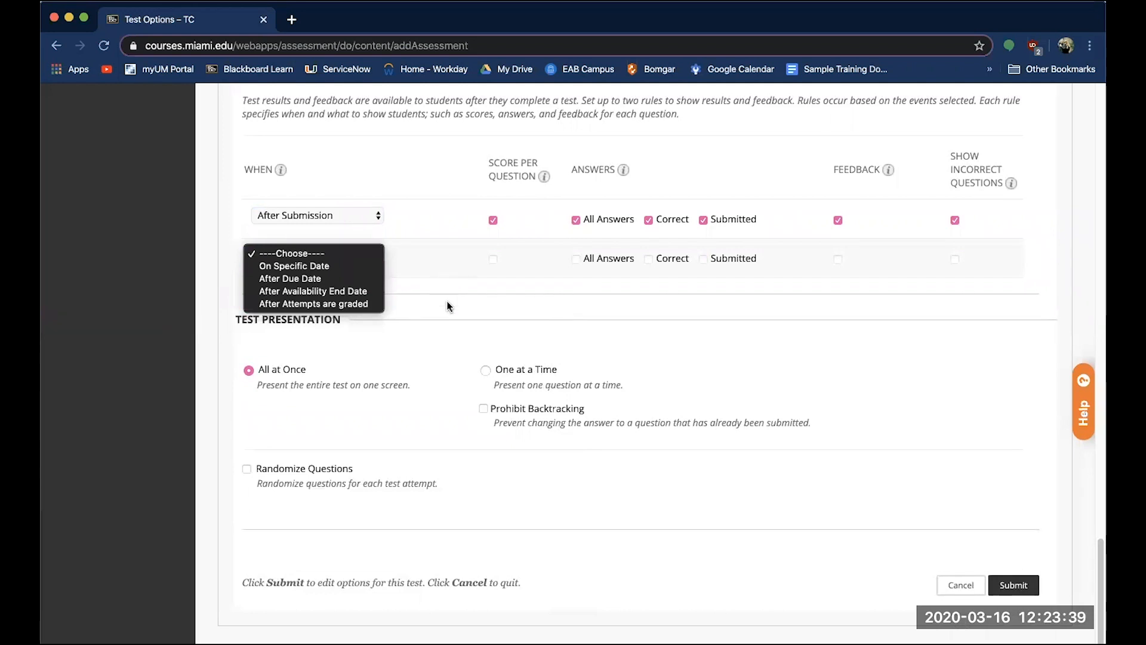
pyautogui.click(447, 335)
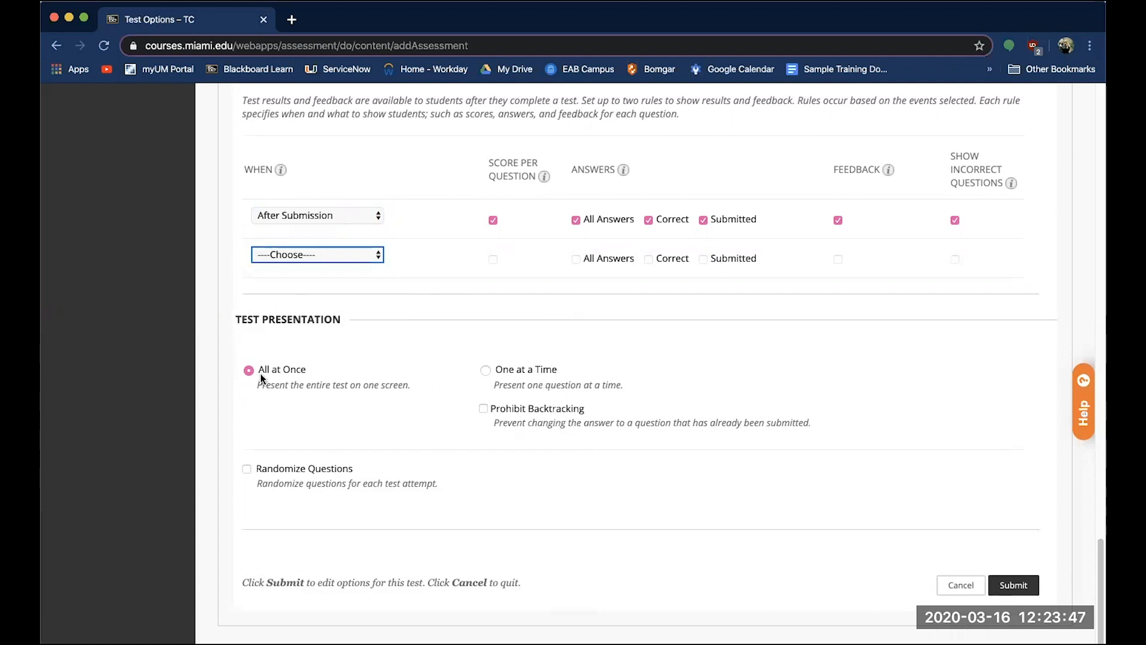
# - Present the test One at a Time with Prohibit Backtracking and Randomize Questions enabled, and submit the test options
pyautogui.click(485, 371)
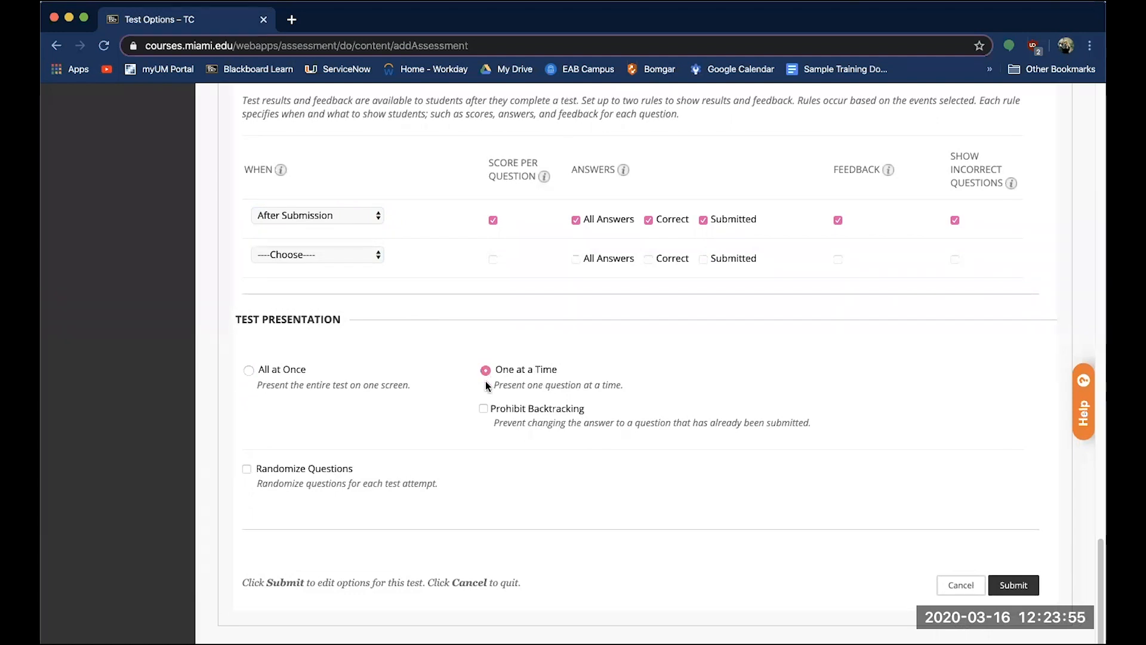
pyautogui.click(485, 371)
pyautogui.click(484, 410)
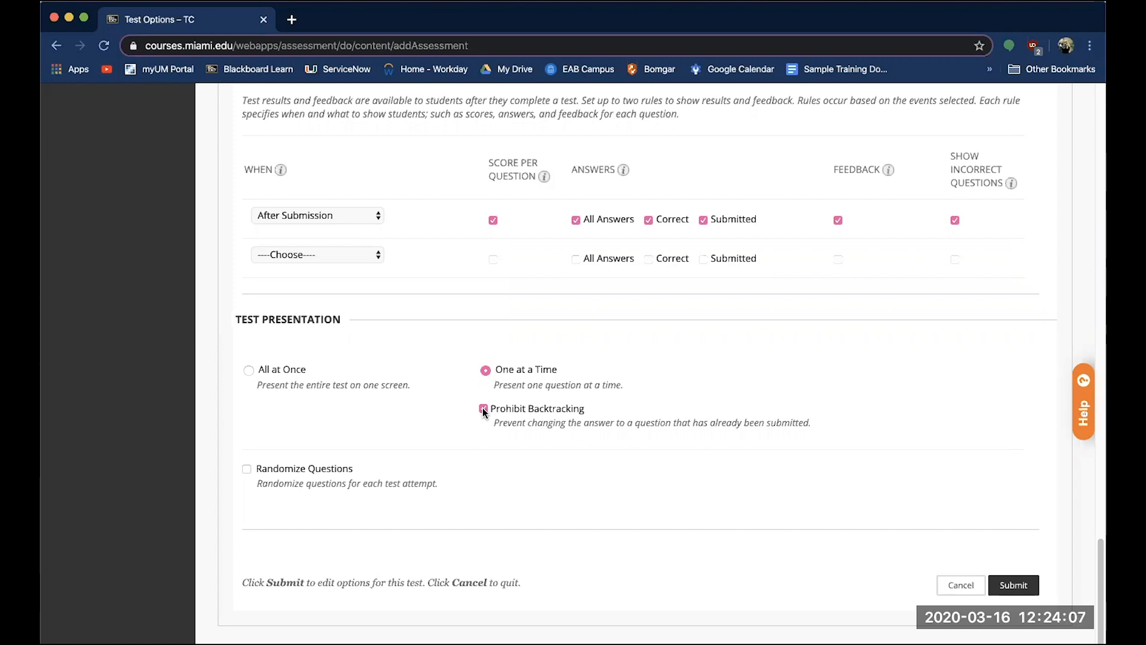
pyautogui.click(484, 409)
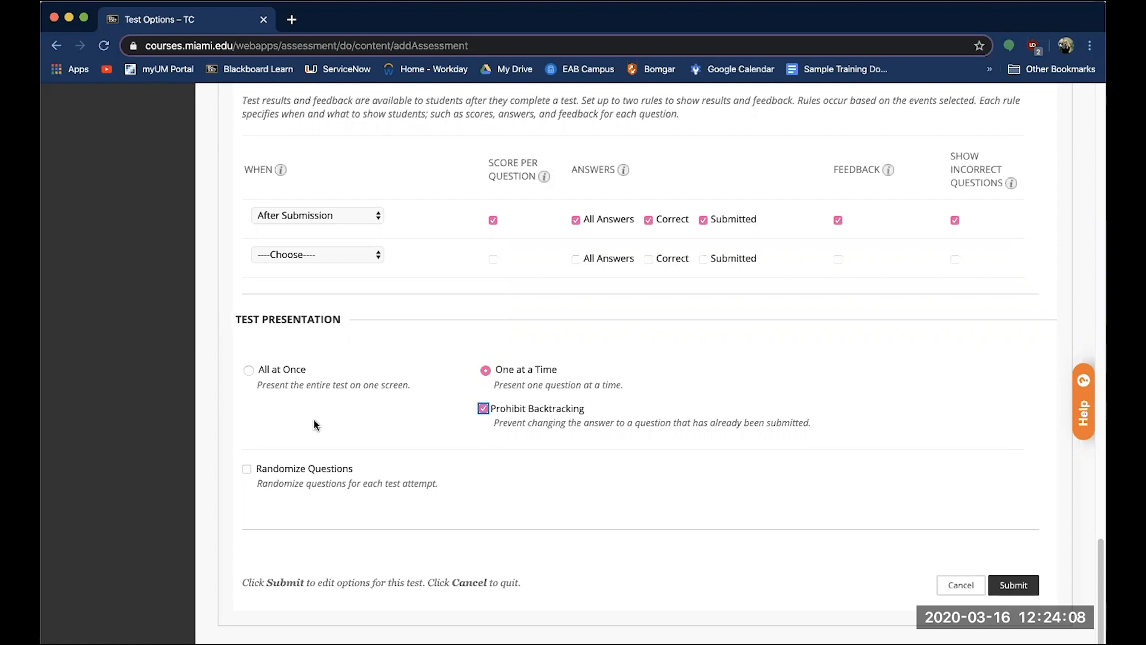
pyautogui.click(247, 471)
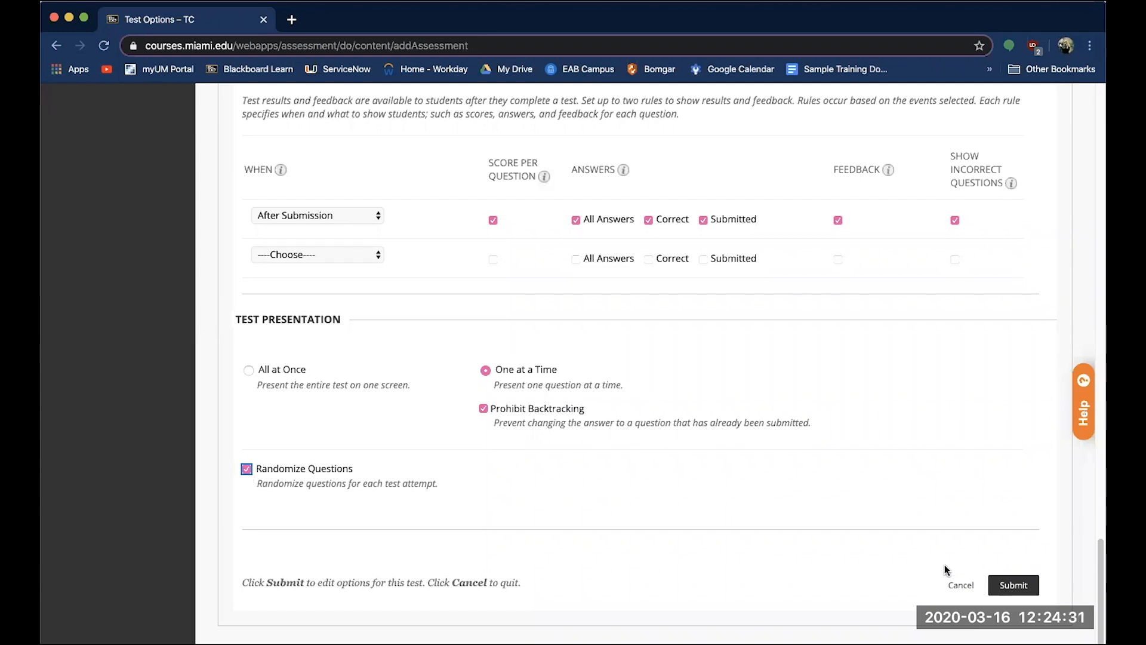
pyautogui.click(1013, 585)
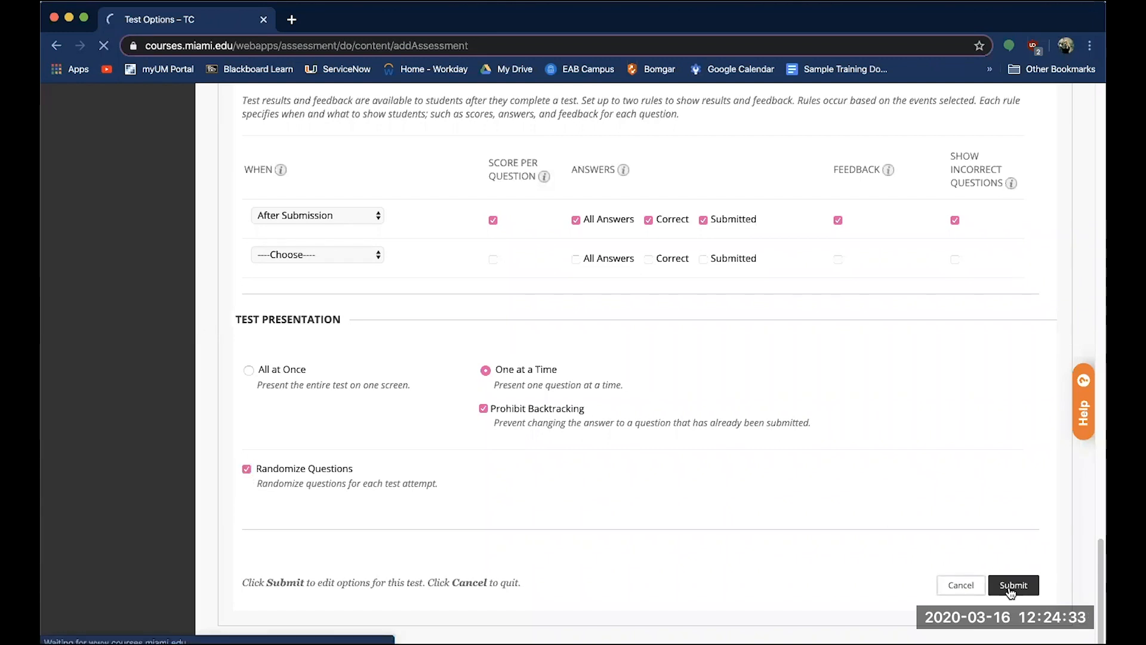
# - View the Example Exam's start page without beginning the test, and open the exam's questions for editing
pyautogui.scroll(-4, 438, 397)
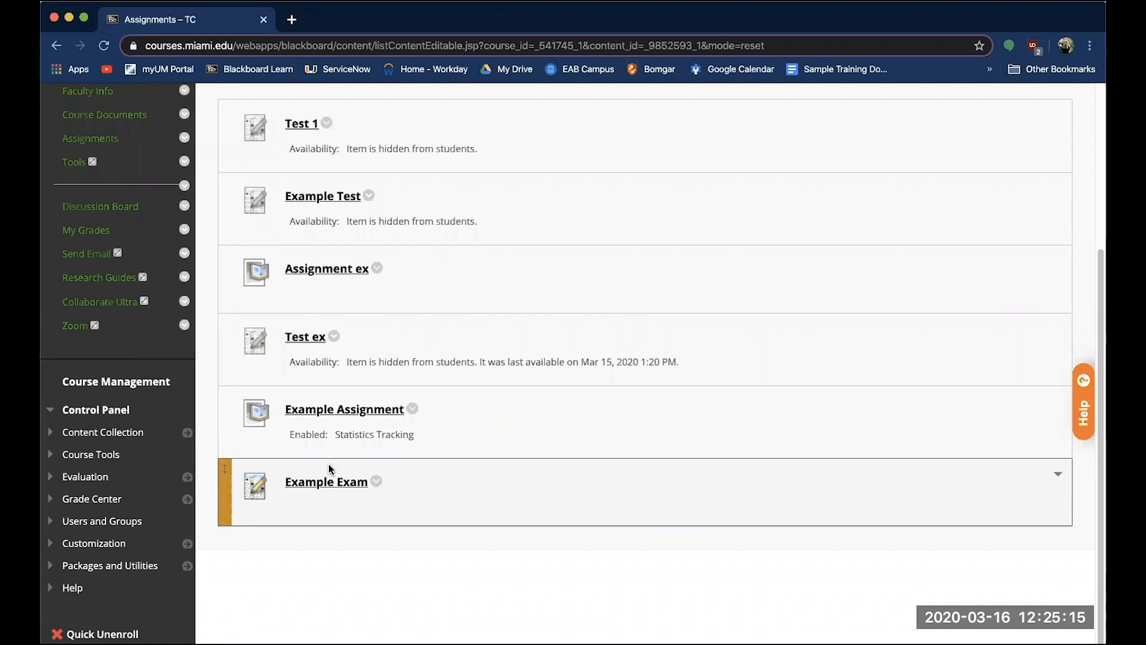
pyautogui.click(355, 485)
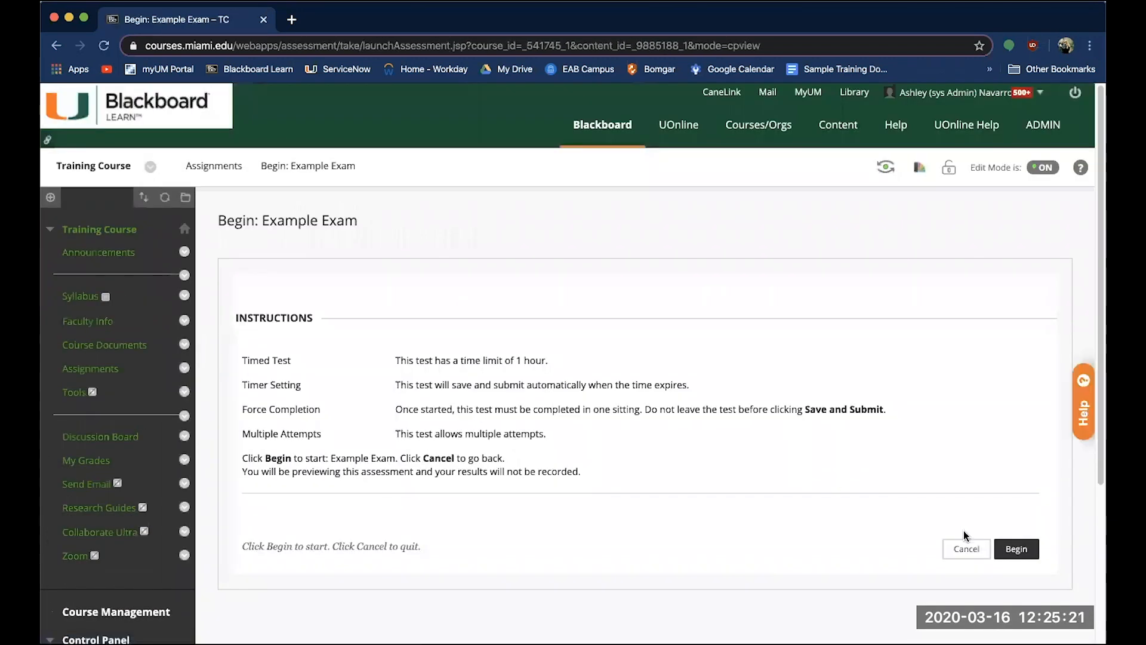
pyautogui.click(966, 548)
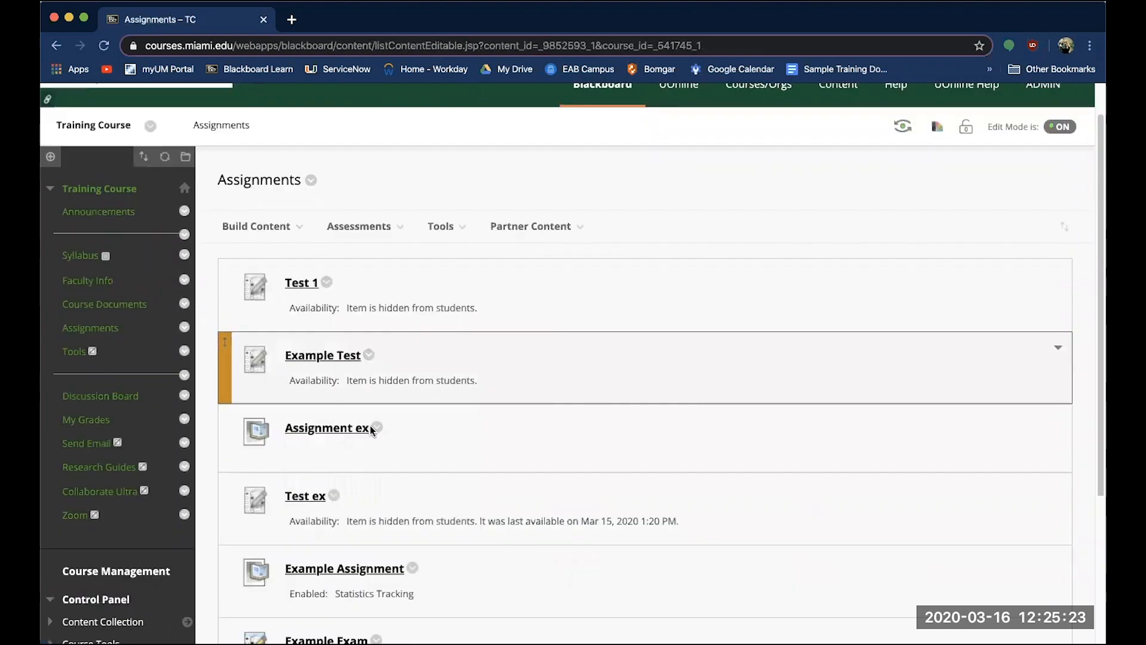
pyautogui.click(376, 451)
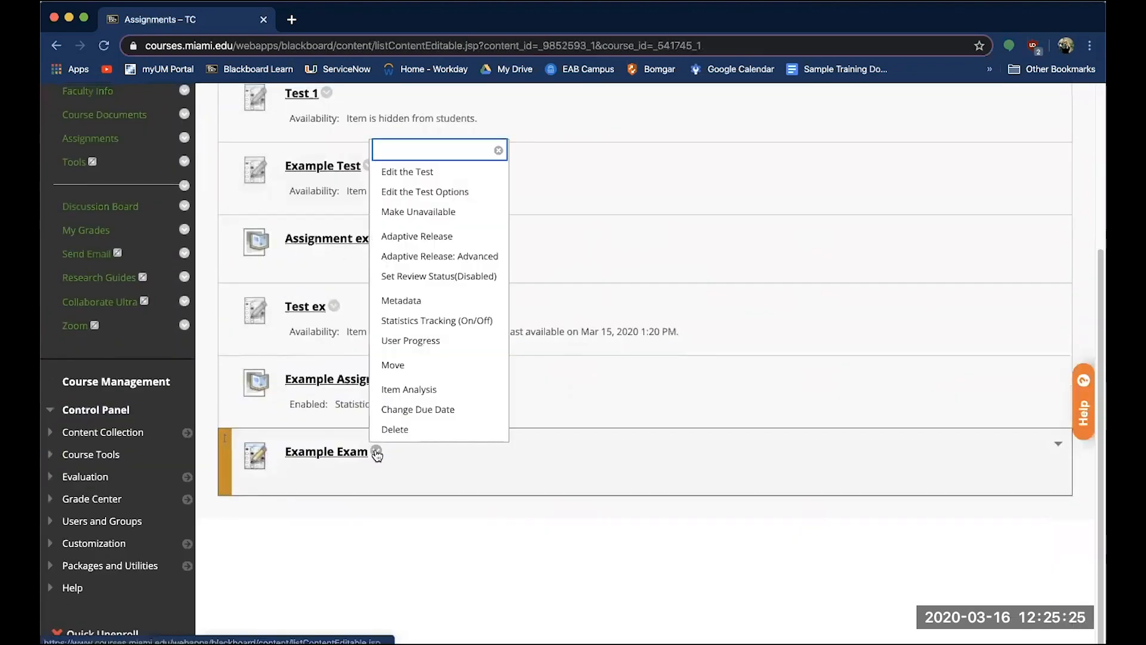
pyautogui.click(443, 177)
# - Try inserting a file into the question text of a new Multiple Choice question, and cancel the question
pyautogui.click(266, 281)
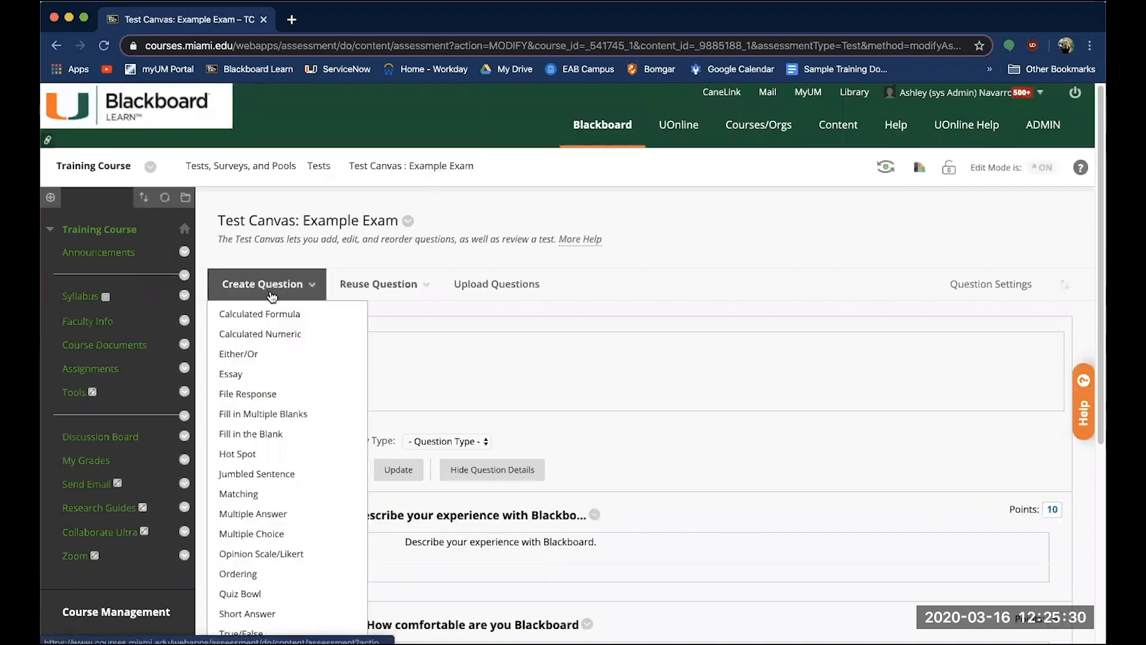
pyautogui.click(264, 534)
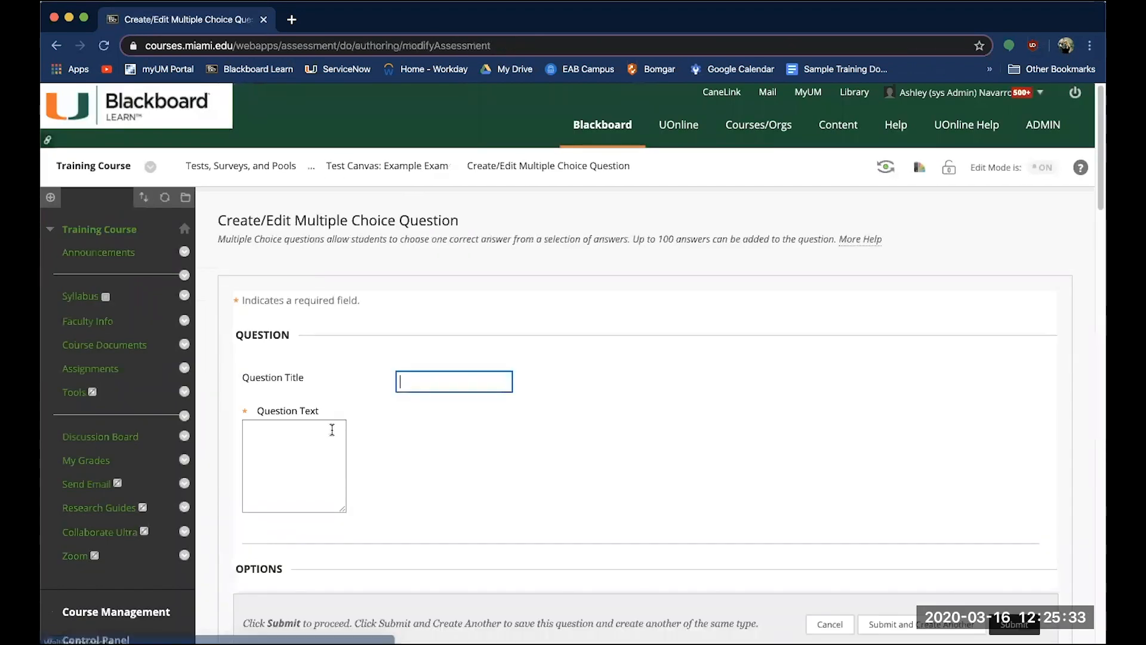
pyautogui.scroll(-1, 332, 430)
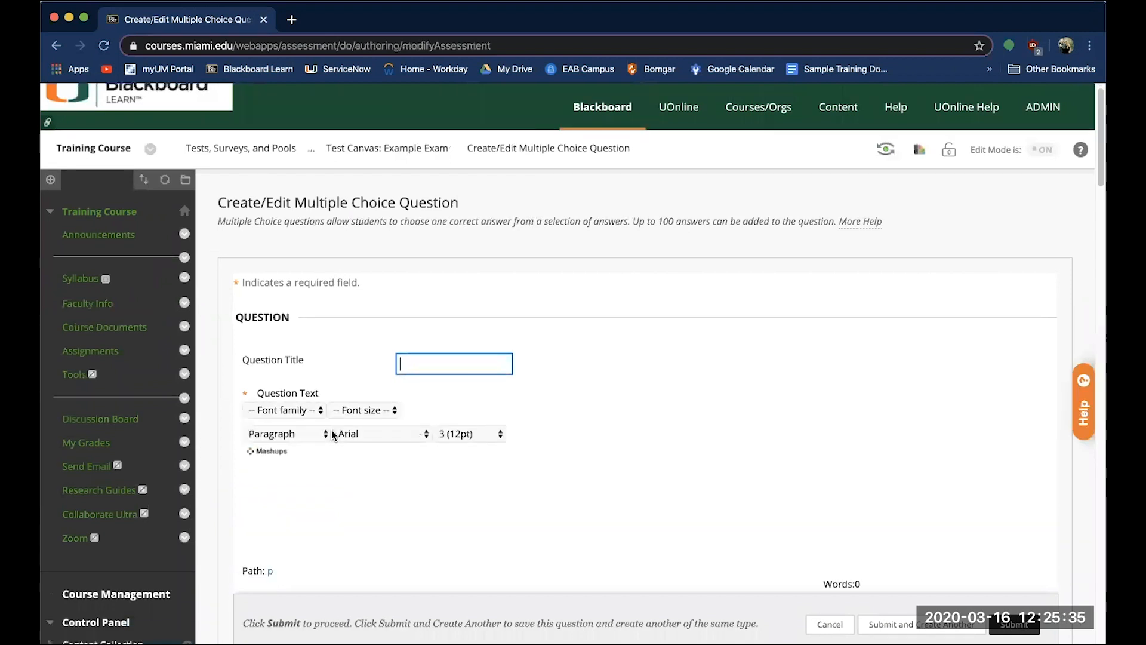
pyautogui.scroll(-3, 331, 429)
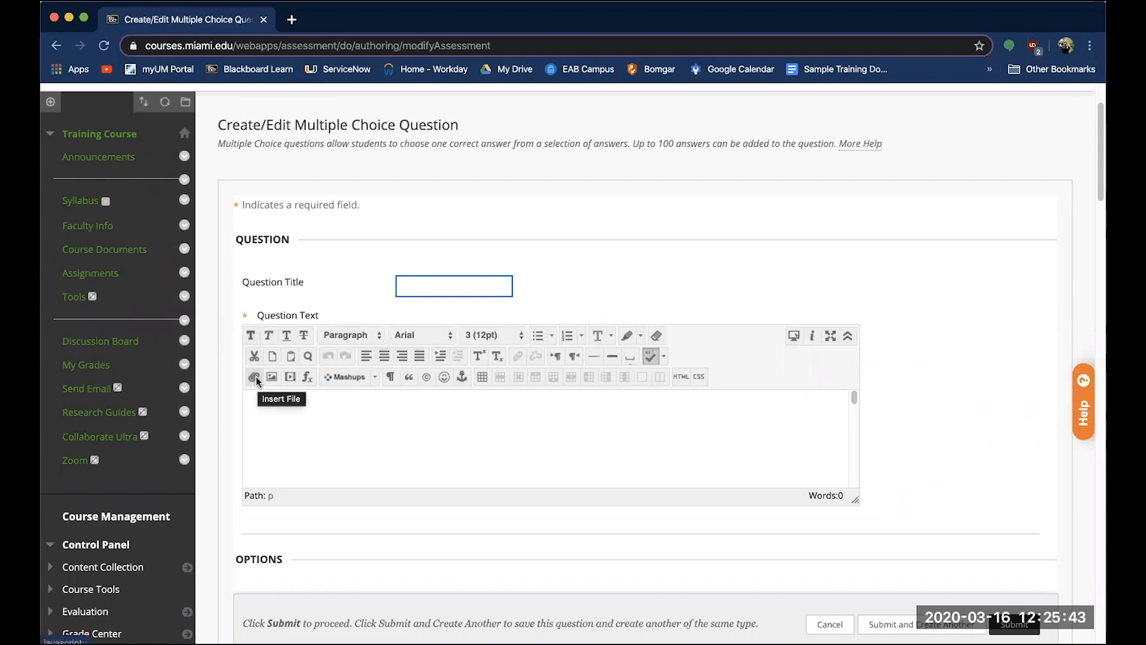
pyautogui.click(254, 379)
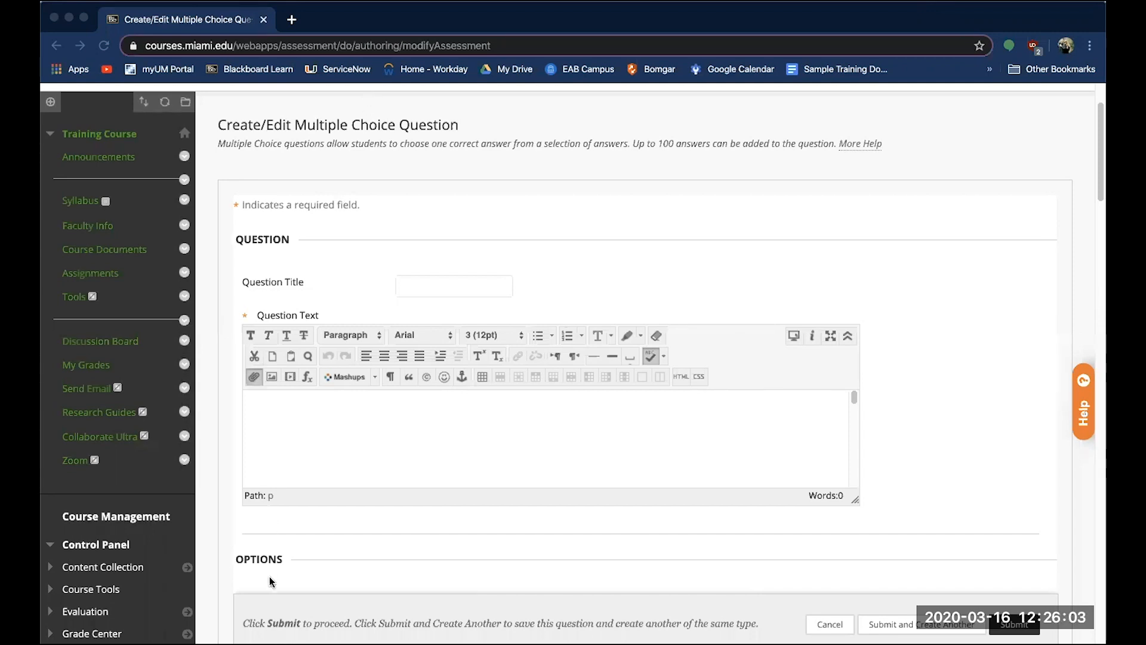
pyautogui.scroll(-3, 270, 579)
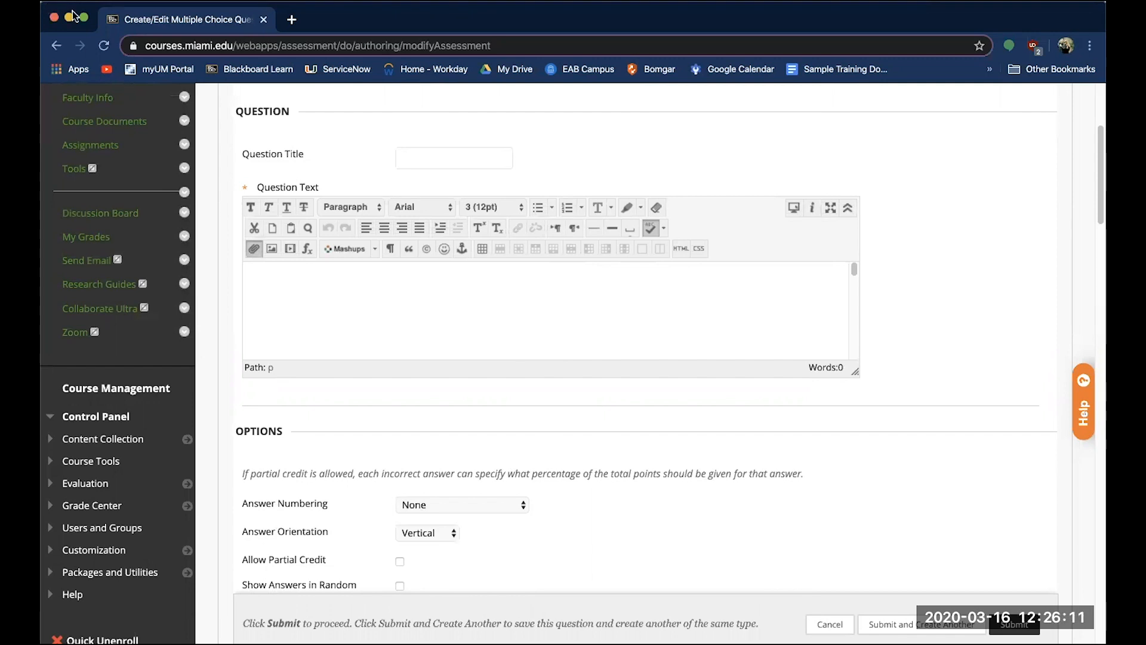
pyautogui.click(815, 621)
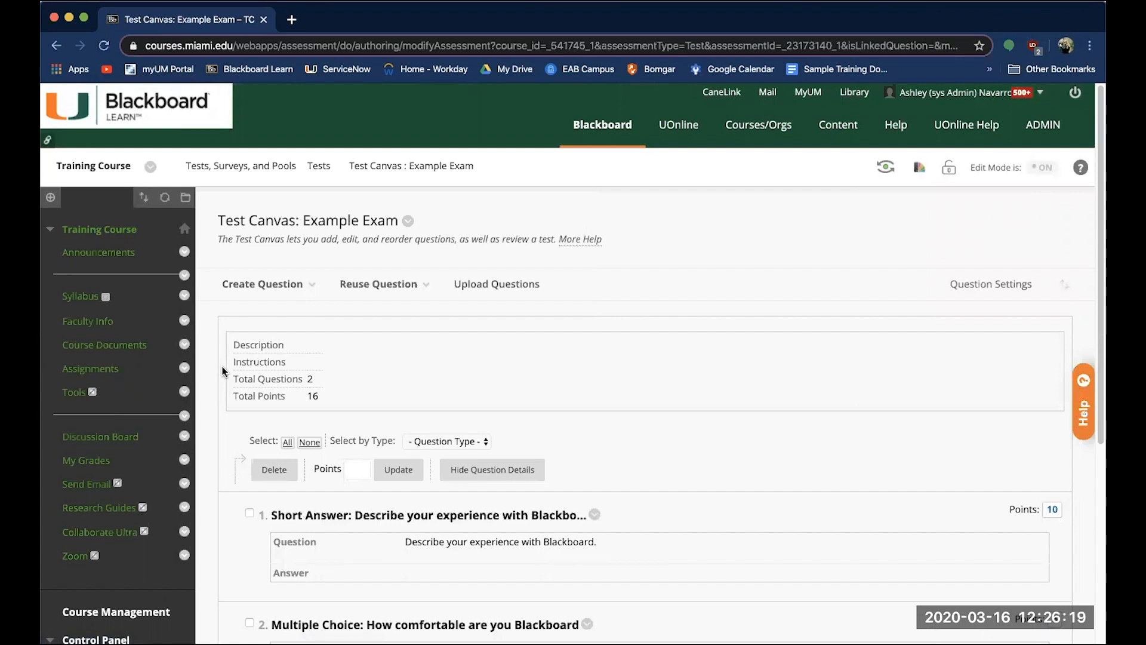
# - View the creation form for a new File Response question in the Example Exam, and cancel the question
pyautogui.scroll(-5, 222, 371)
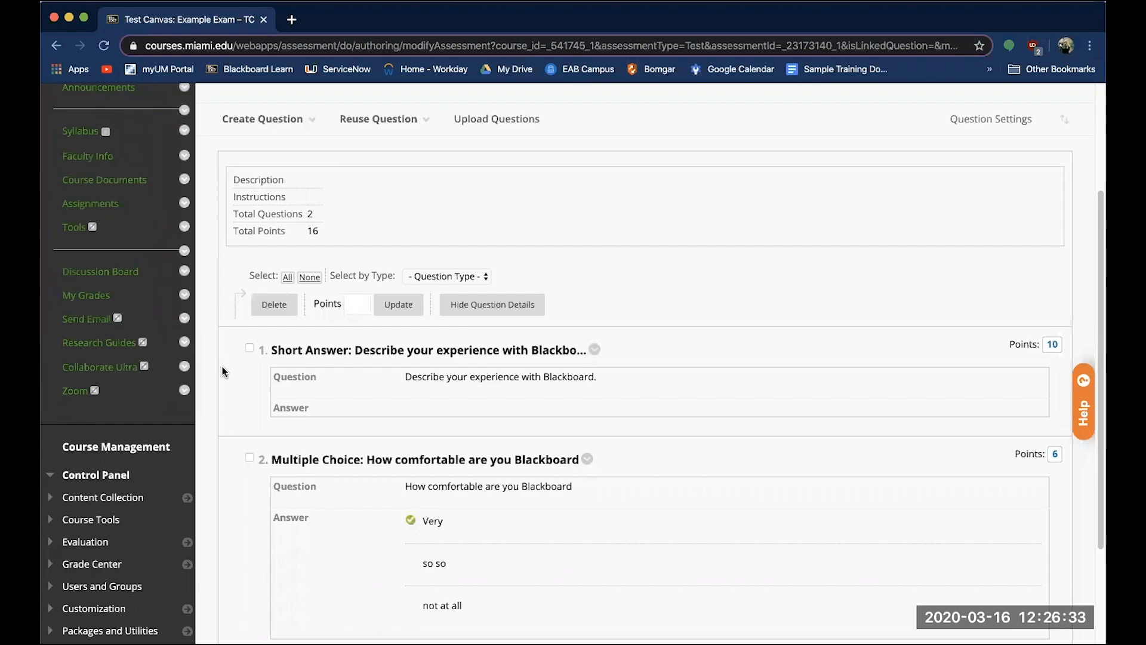
pyautogui.click(307, 120)
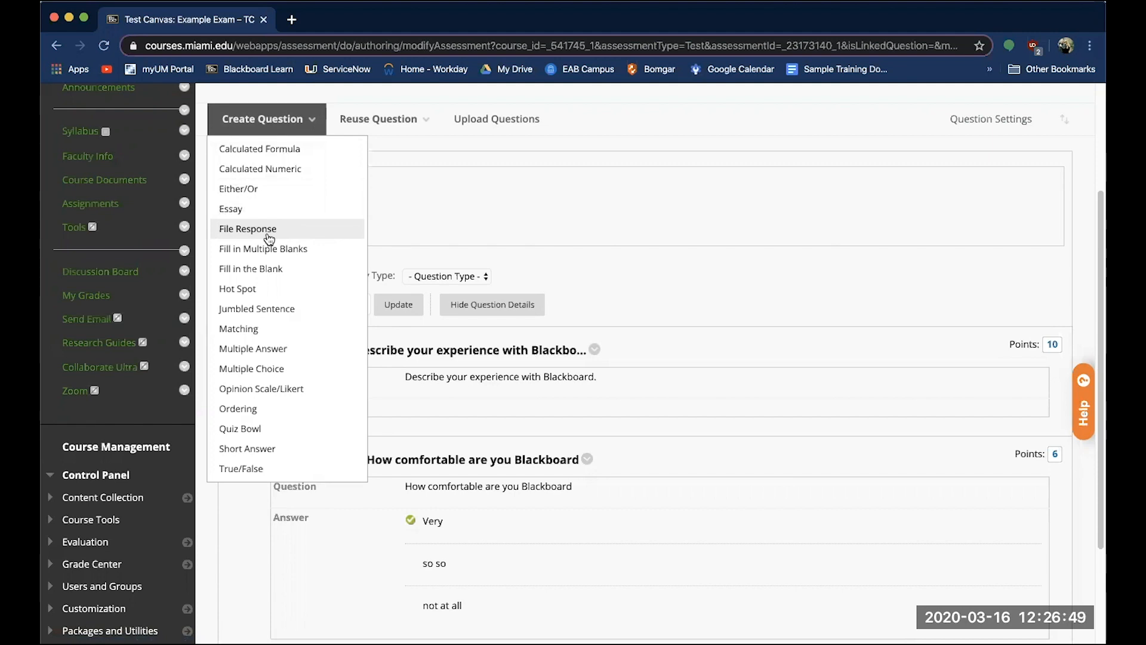
pyautogui.click(236, 230)
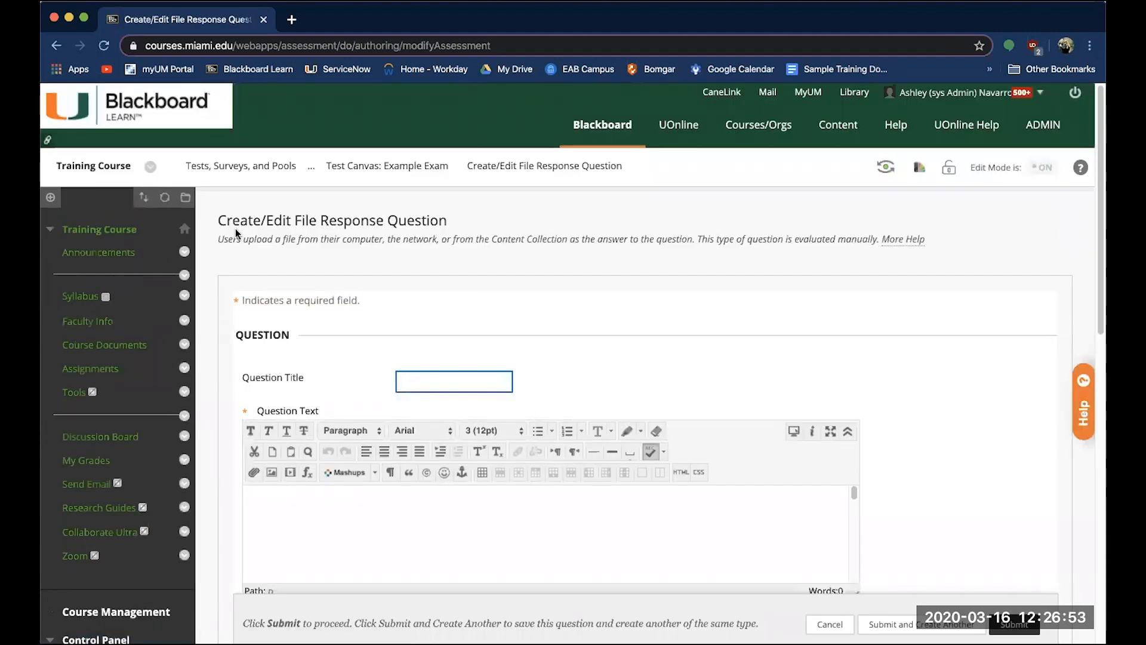
pyautogui.scroll(-3, 251, 287)
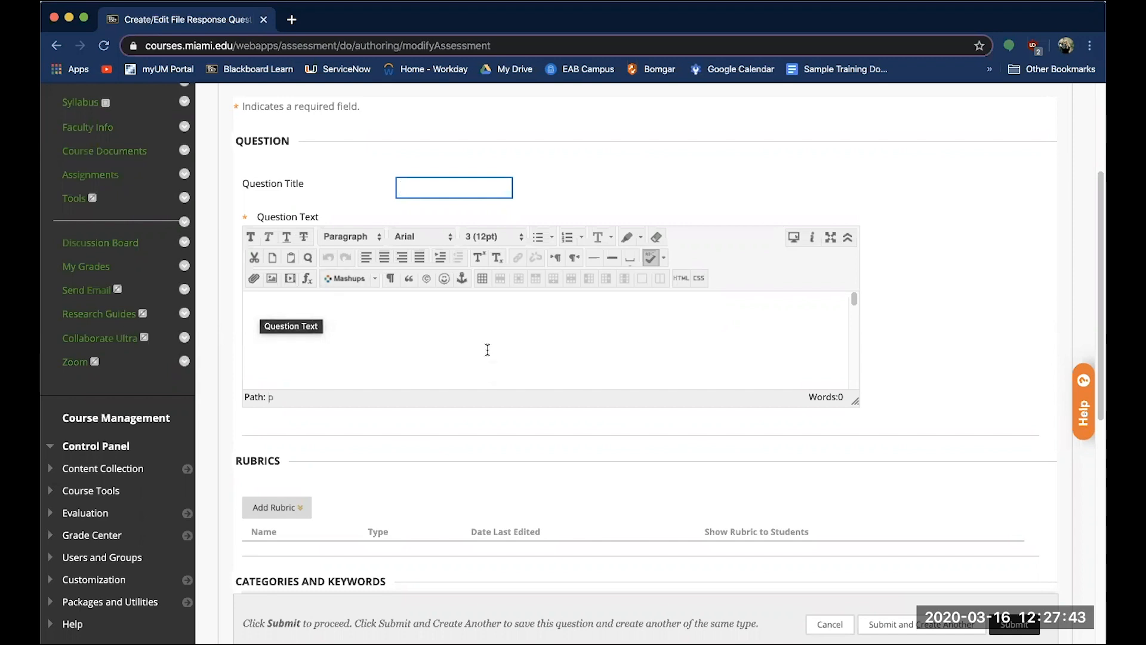
pyautogui.click(830, 624)
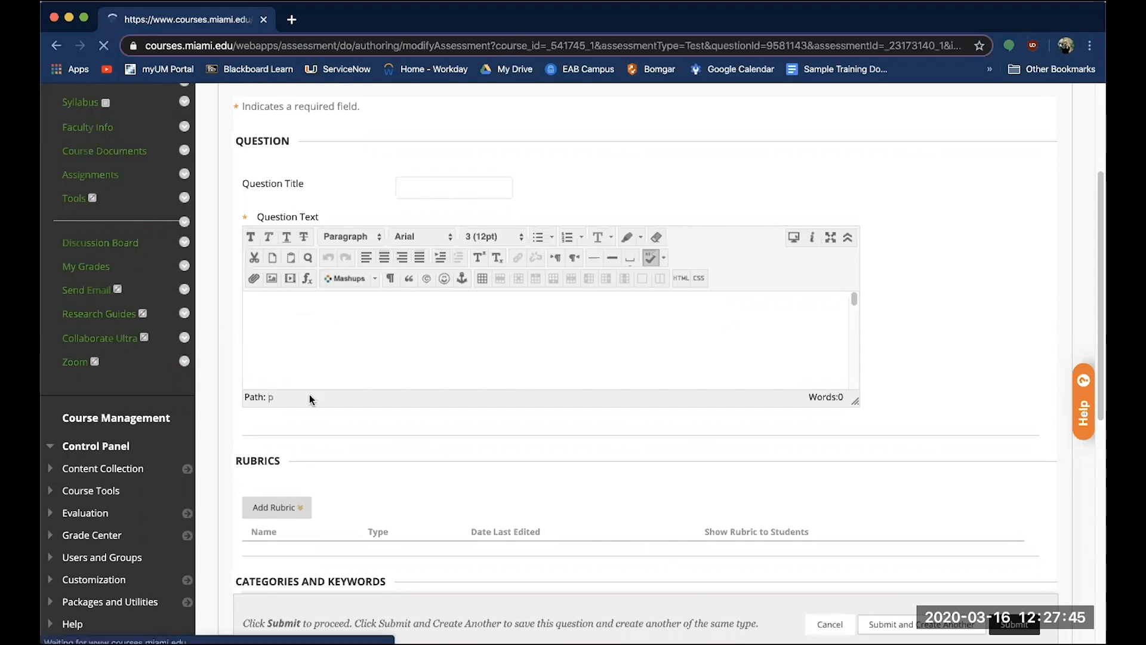
# - Open the course's Full Grade Center
pyautogui.scroll(-5, 313, 402)
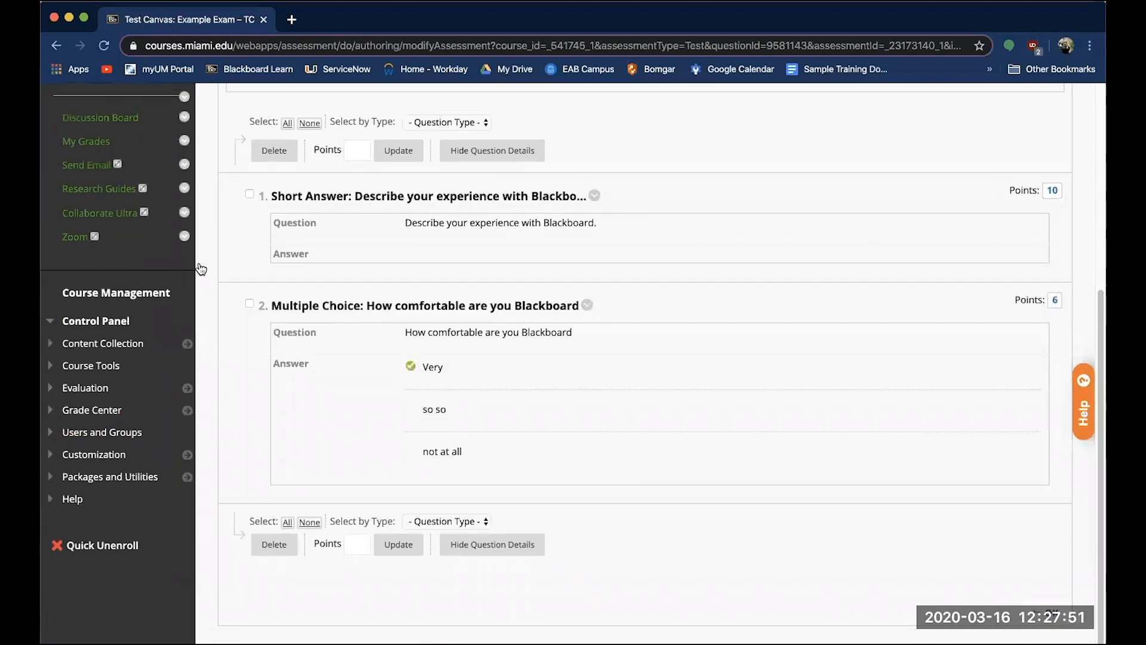
pyautogui.click(110, 412)
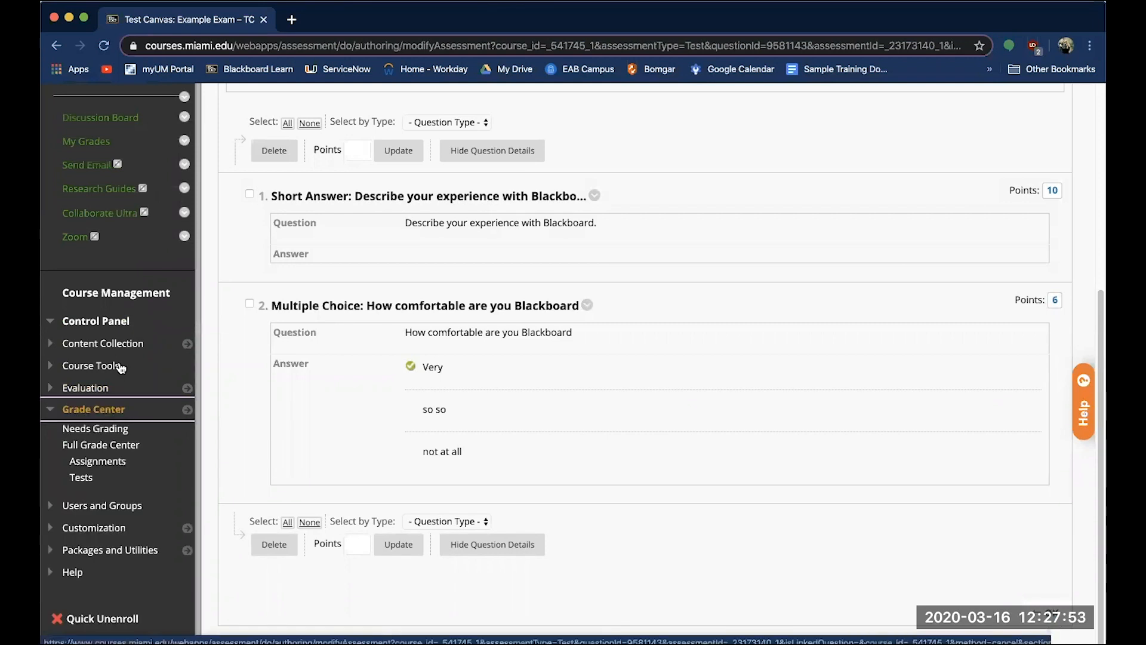
pyautogui.click(115, 445)
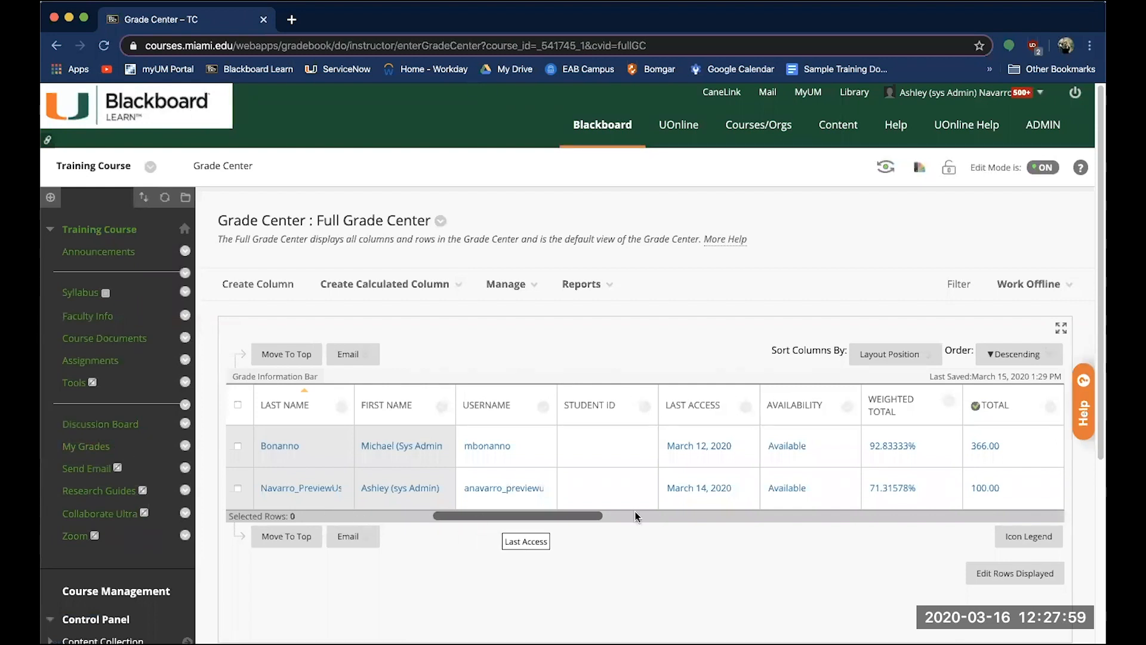
# - Open the preview user's 3/14/20 attempt in the Assignment column for grading
pyautogui.scroll(-1, 717, 508)
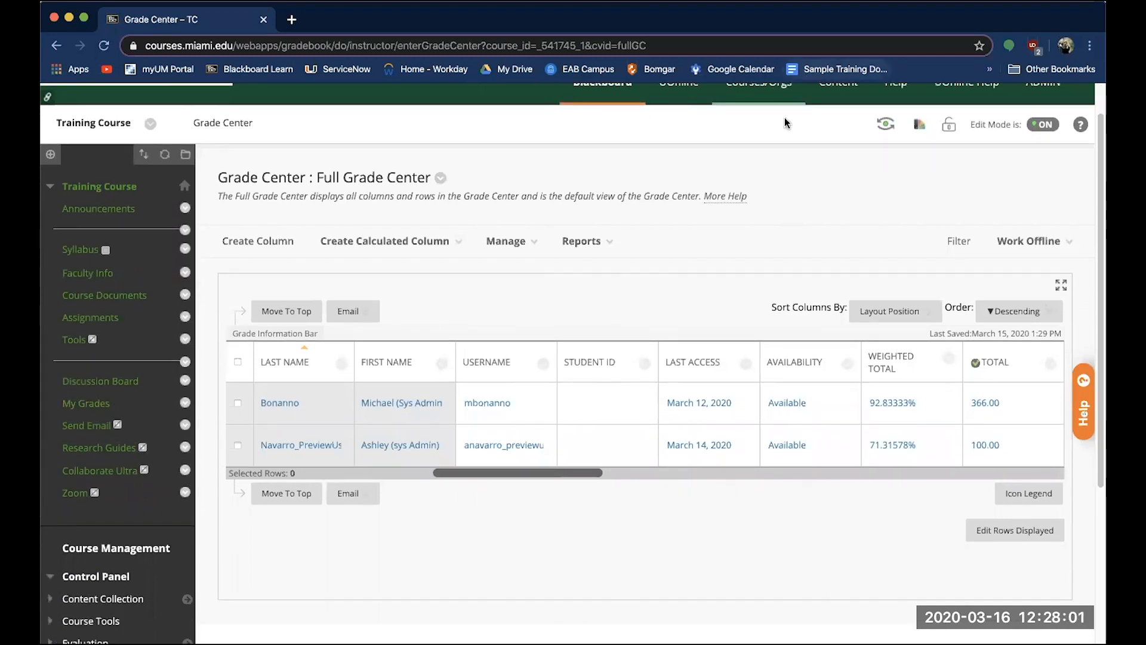
pyautogui.click(615, 472)
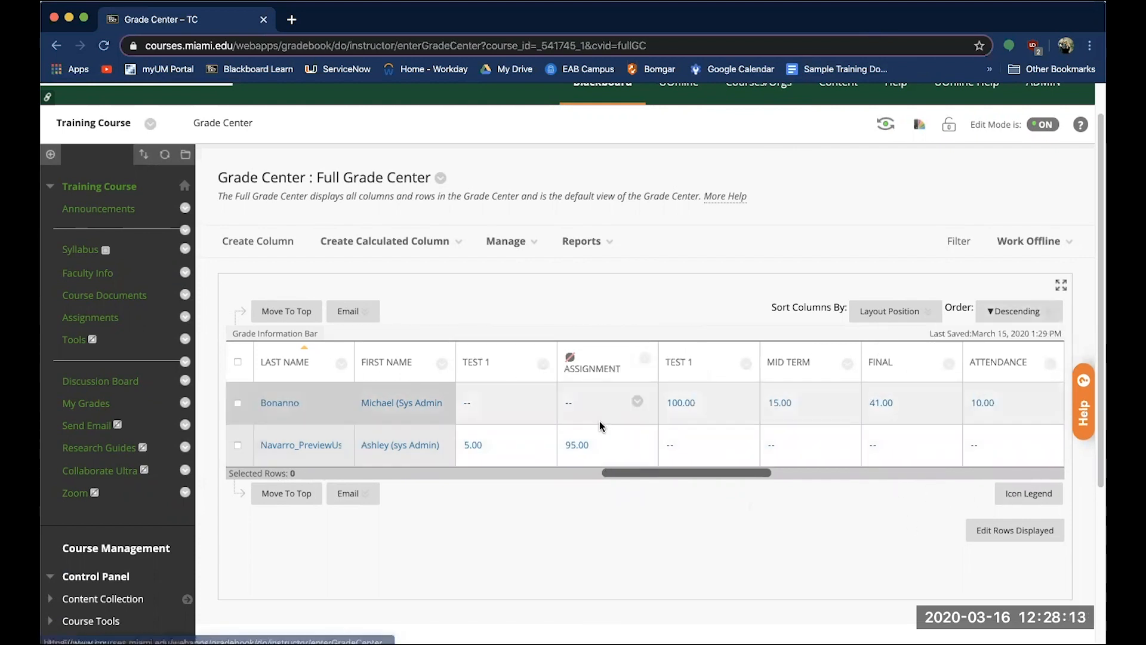
pyautogui.click(636, 445)
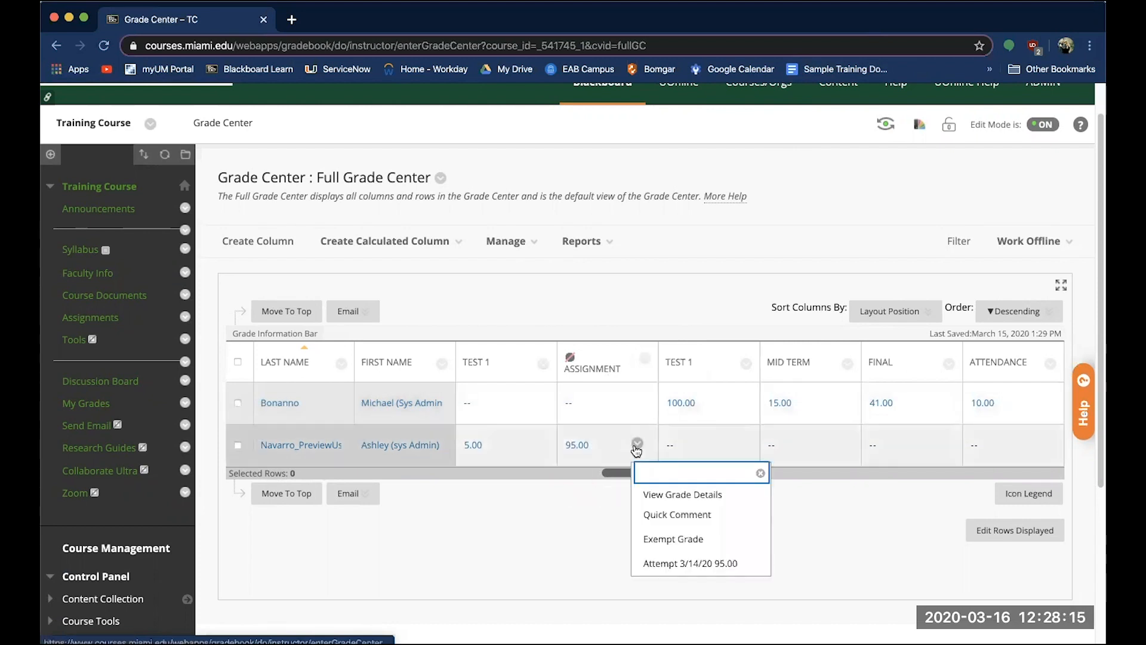
pyautogui.scroll(-3, 637, 449)
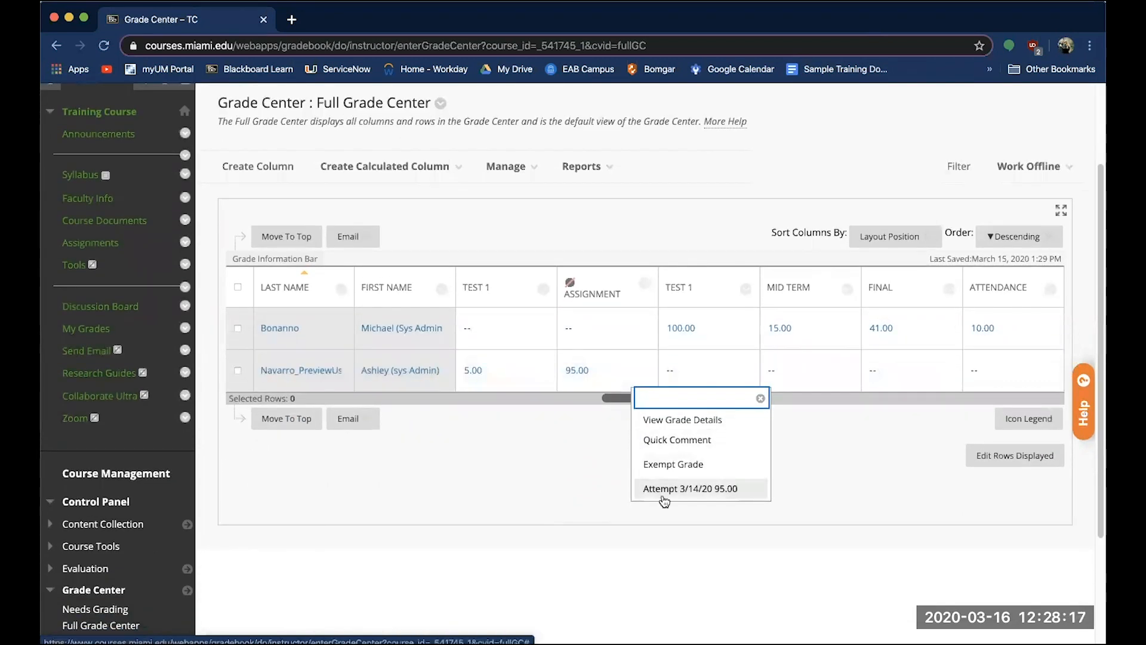
pyautogui.click(592, 407)
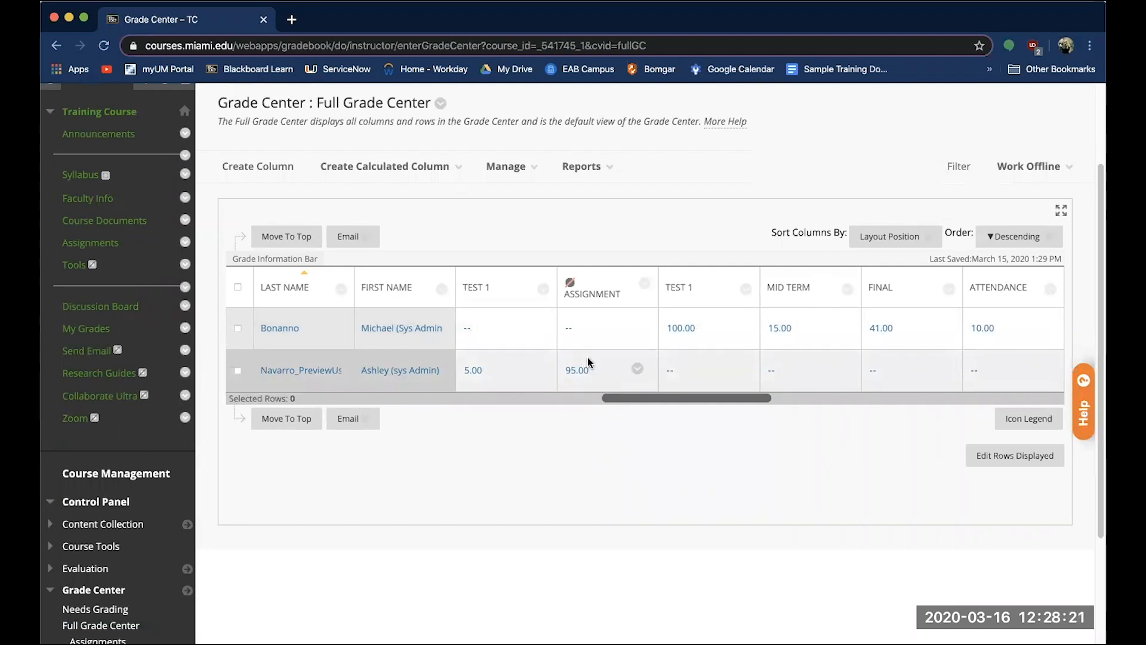
pyautogui.click(638, 370)
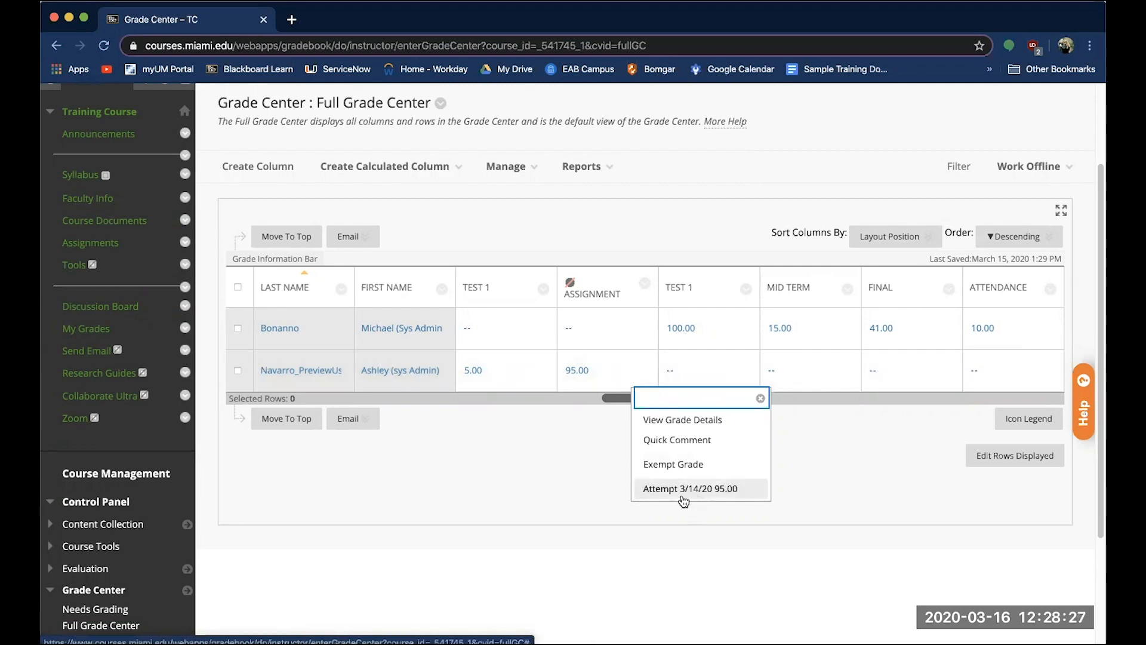
pyautogui.click(664, 489)
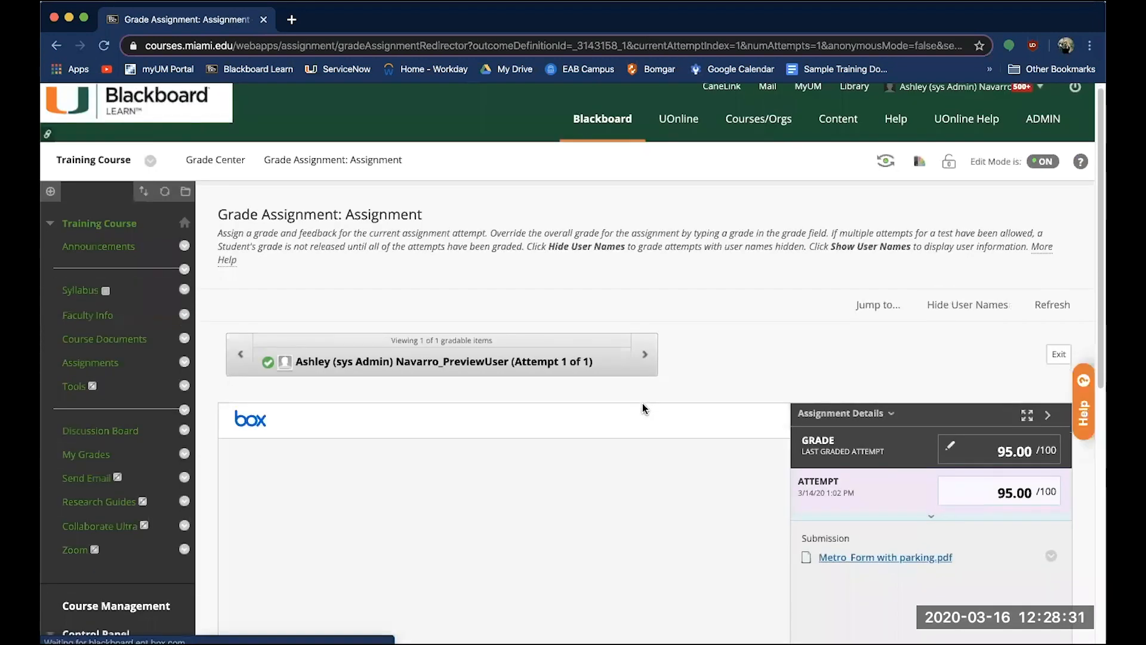
# - Examine the submitted Metro Form with parking PDF, its annotation and comment tools, and the file's download choices
pyautogui.scroll(-5, 643, 403)
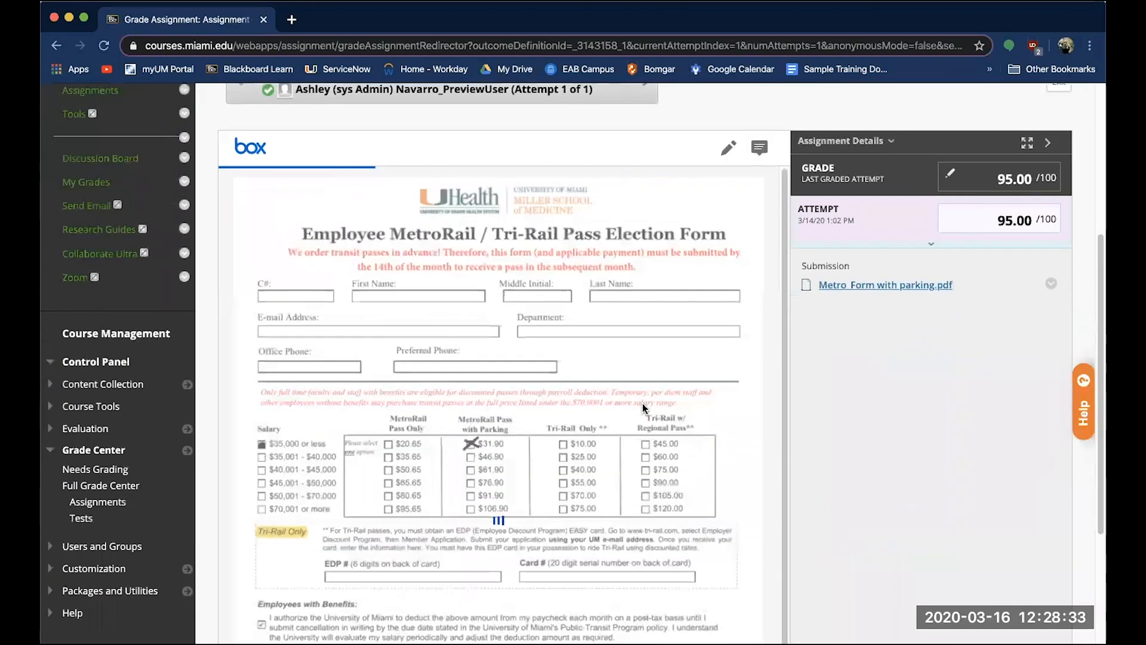
pyautogui.scroll(3, 642, 403)
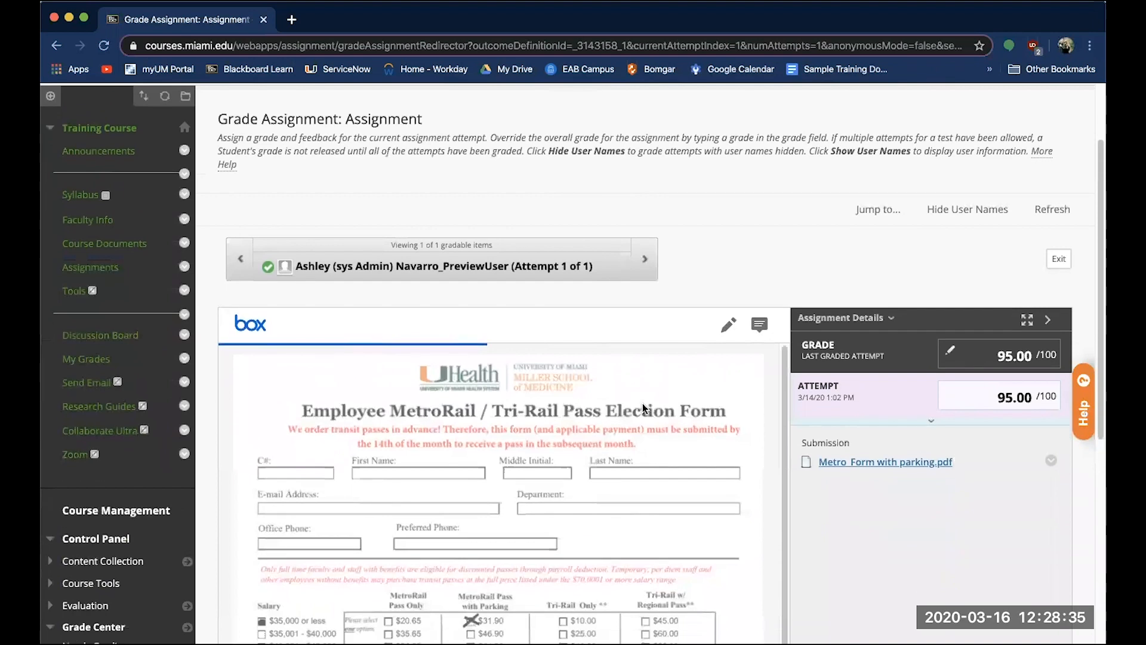
pyautogui.scroll(-1, 642, 403)
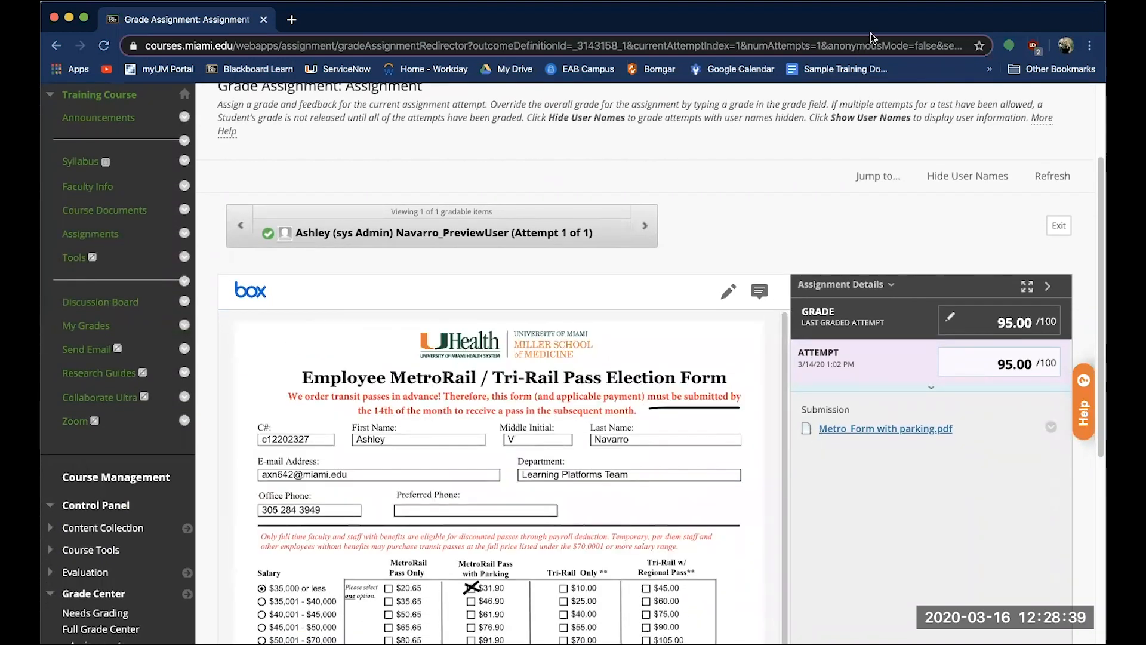
pyautogui.click(729, 292)
pyautogui.click(745, 290)
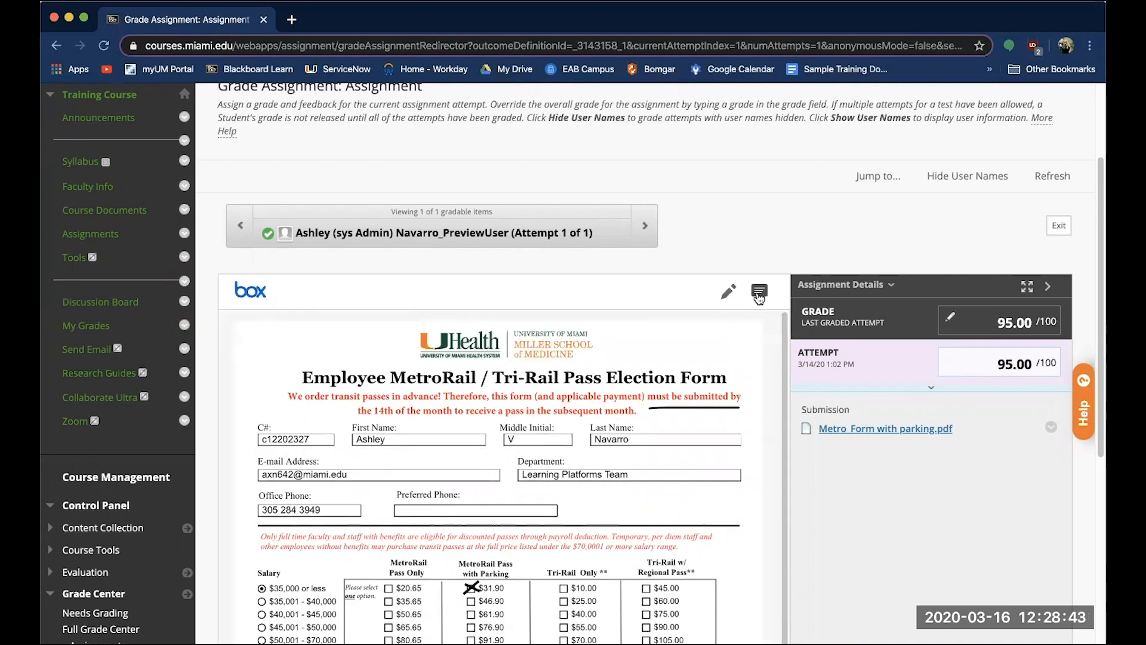
pyautogui.click(760, 292)
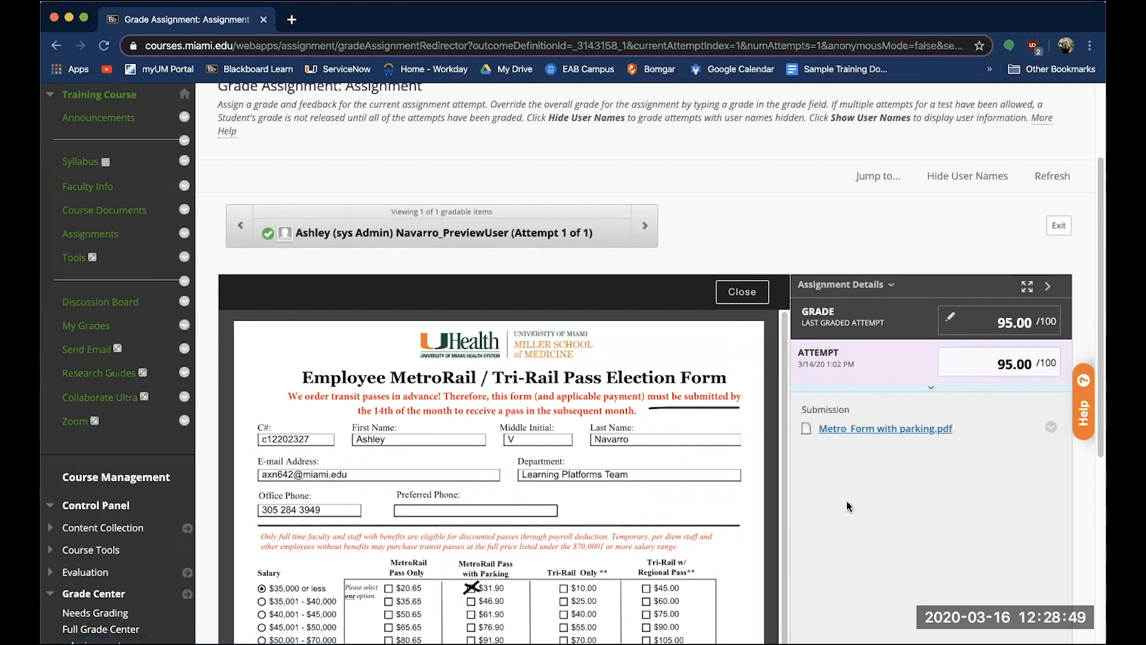
pyautogui.click(1050, 429)
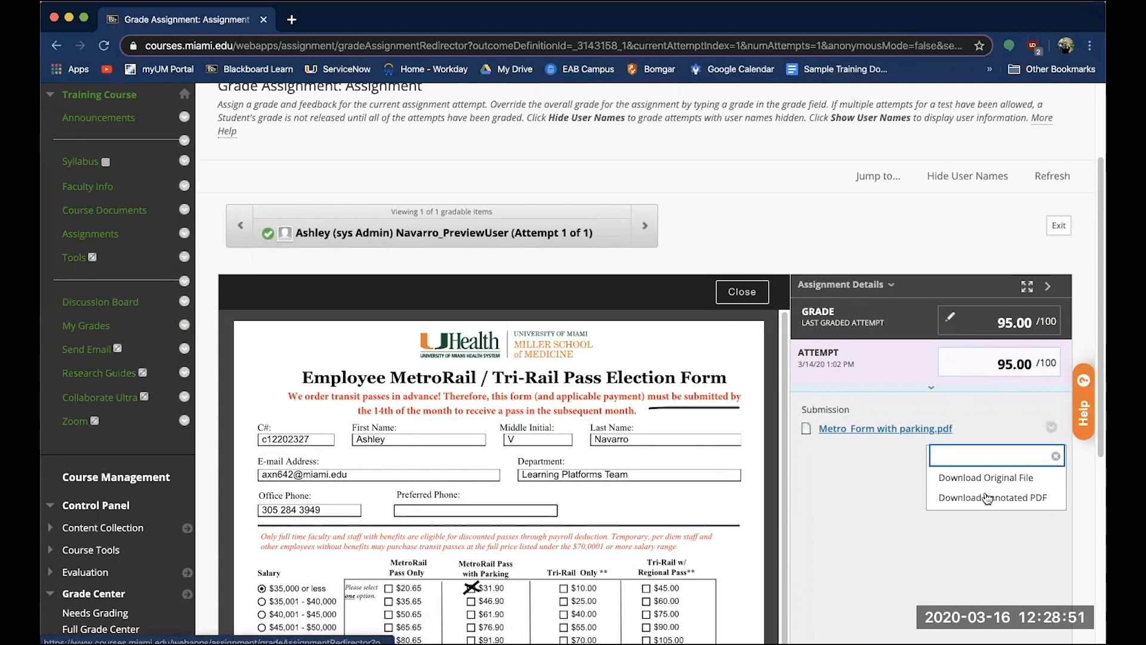
# - Set the assignment attempt's grade to 90 and submit it with the existing feedback
pyautogui.click(1005, 364)
pyautogui.moveTo(995, 364); pyautogui.dragTo(1035, 367)
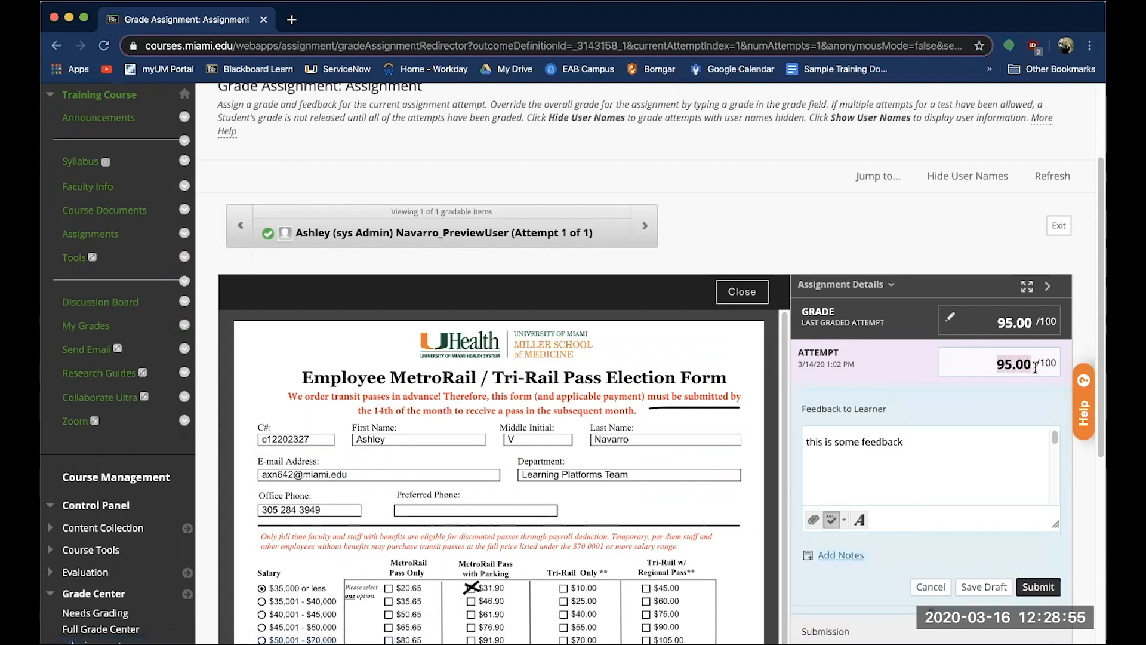
pyautogui.write('90')
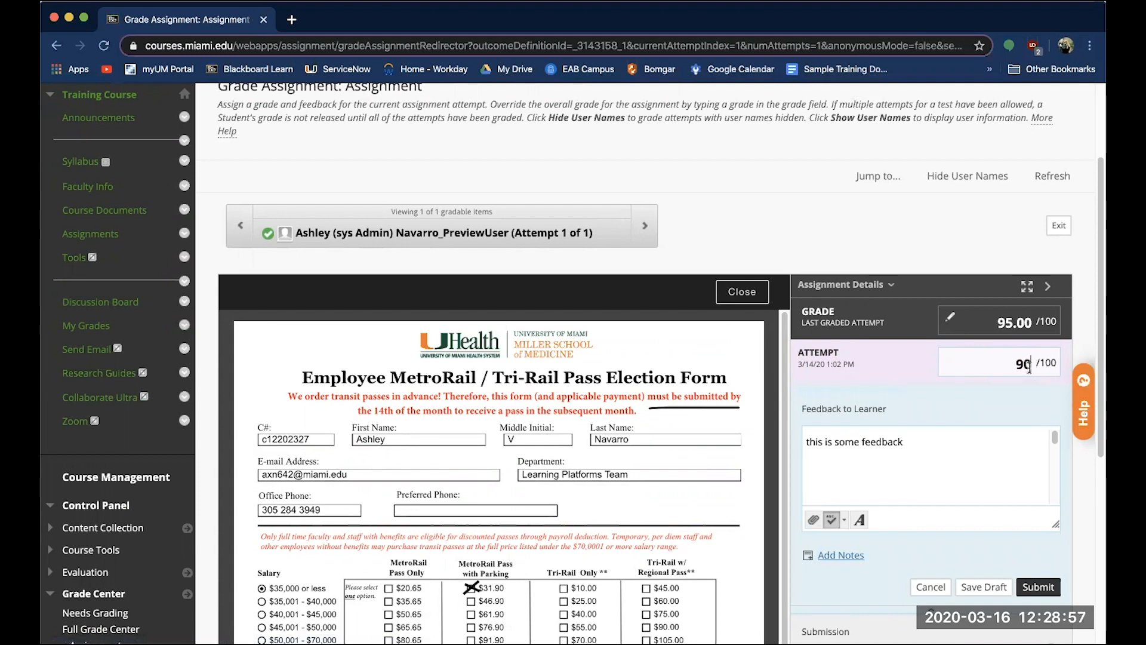
pyautogui.moveTo(906, 443); pyautogui.dragTo(806, 443)
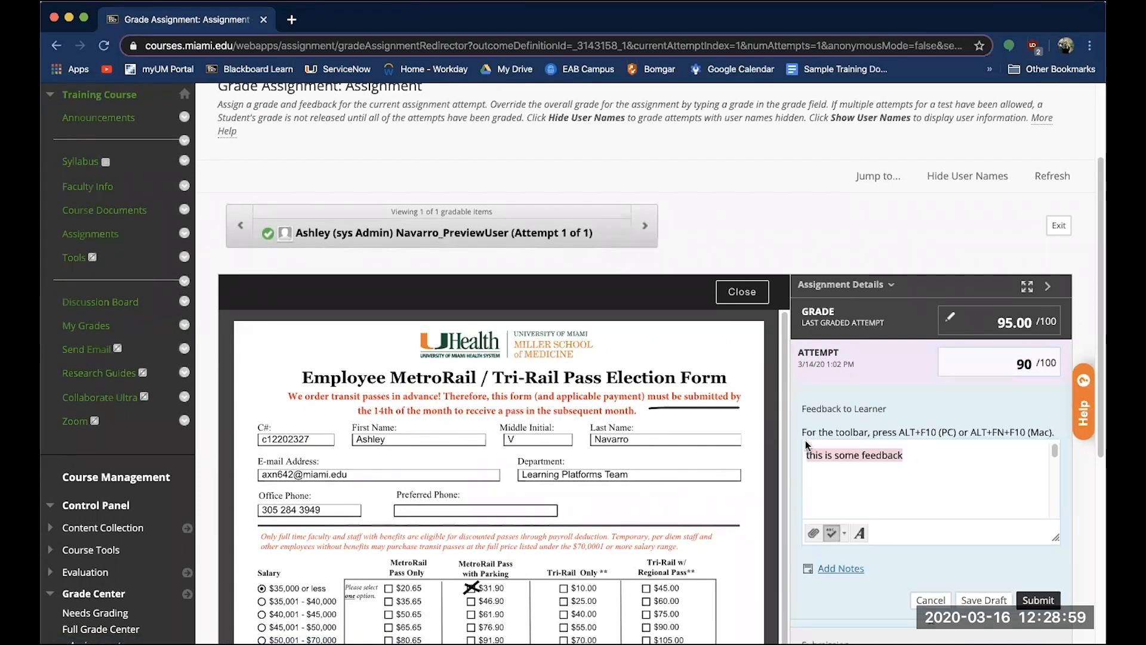
pyautogui.click(1041, 600)
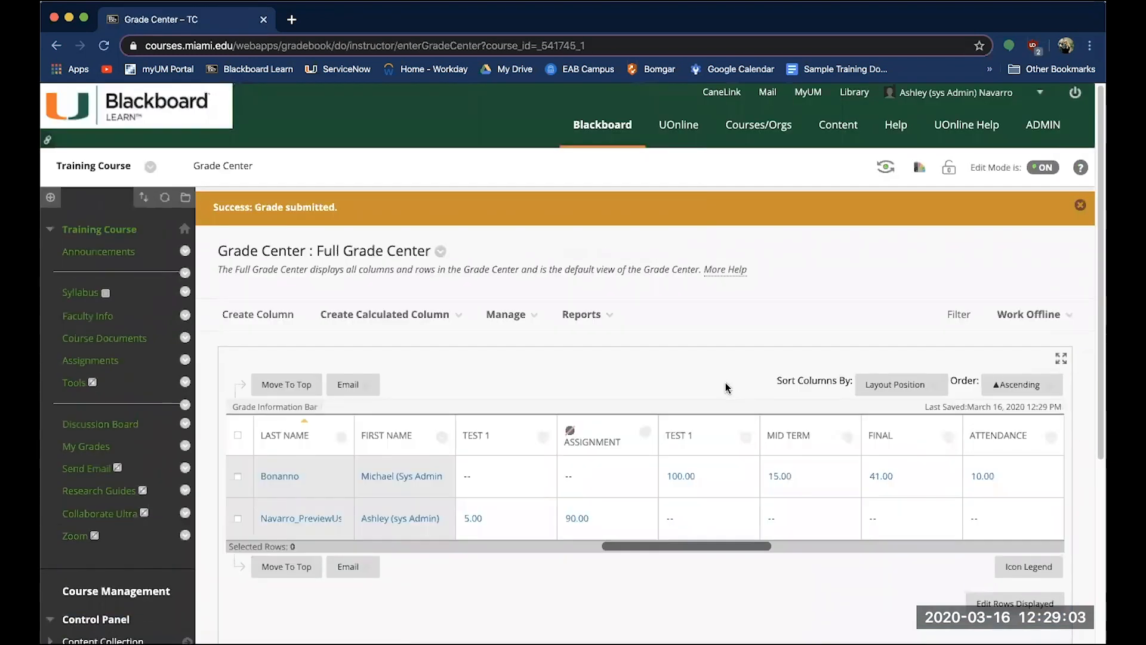
# - Open the preview user's 3/14/20 attempt in the Test 1 column for grading
pyautogui.scroll(-3, 725, 387)
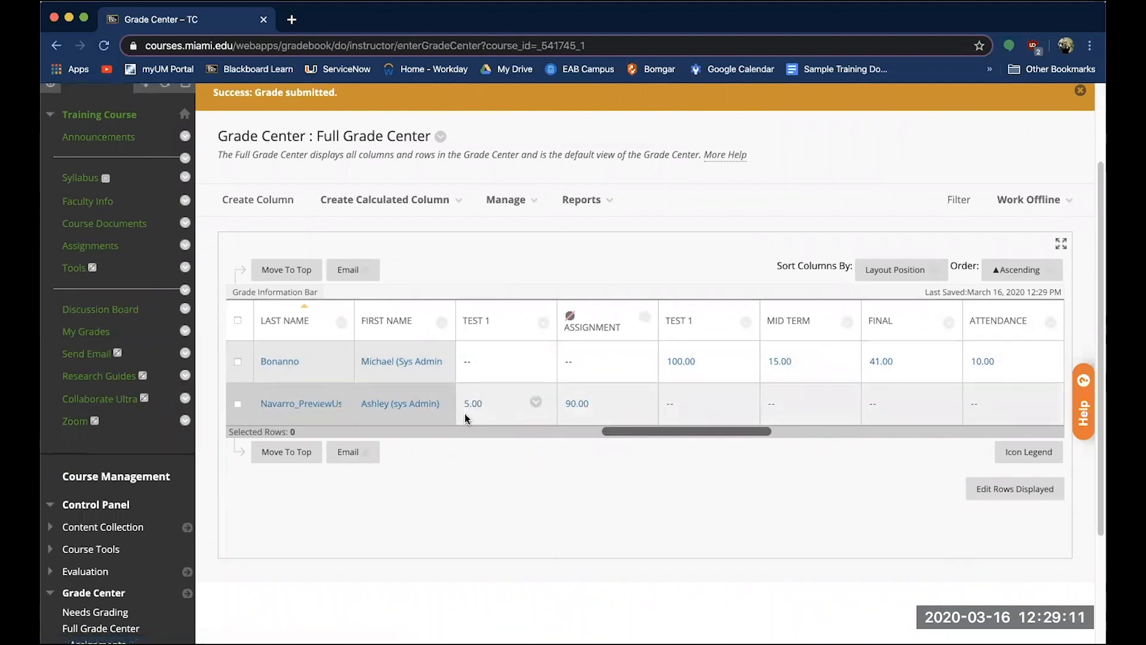
pyautogui.click(535, 402)
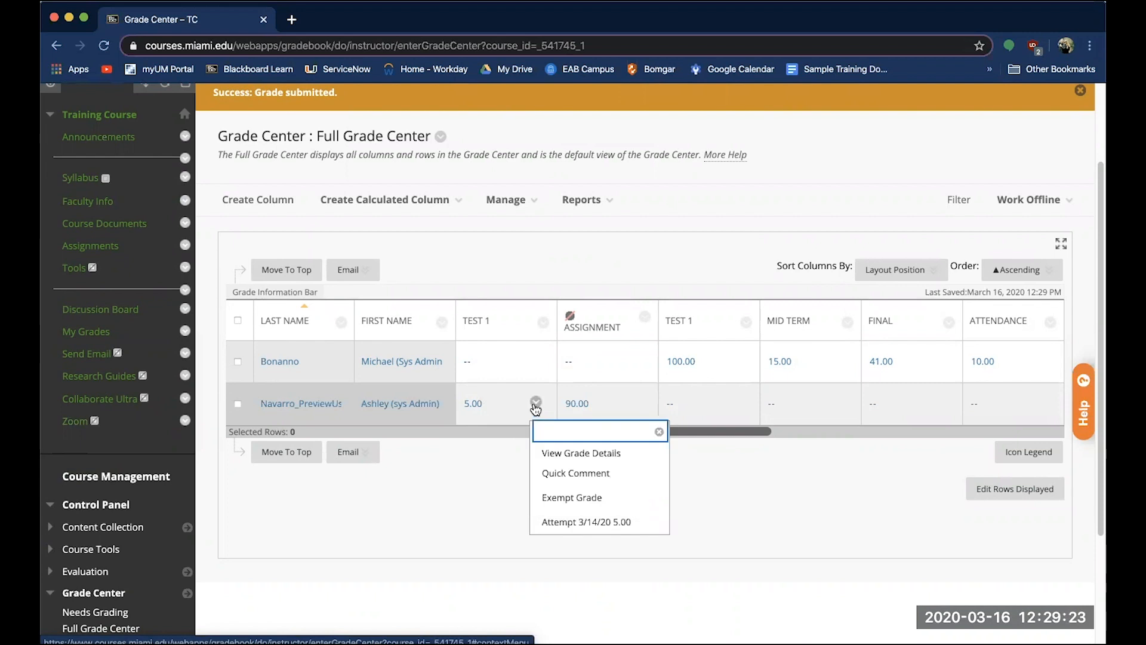
pyautogui.scroll(-1, 544, 465)
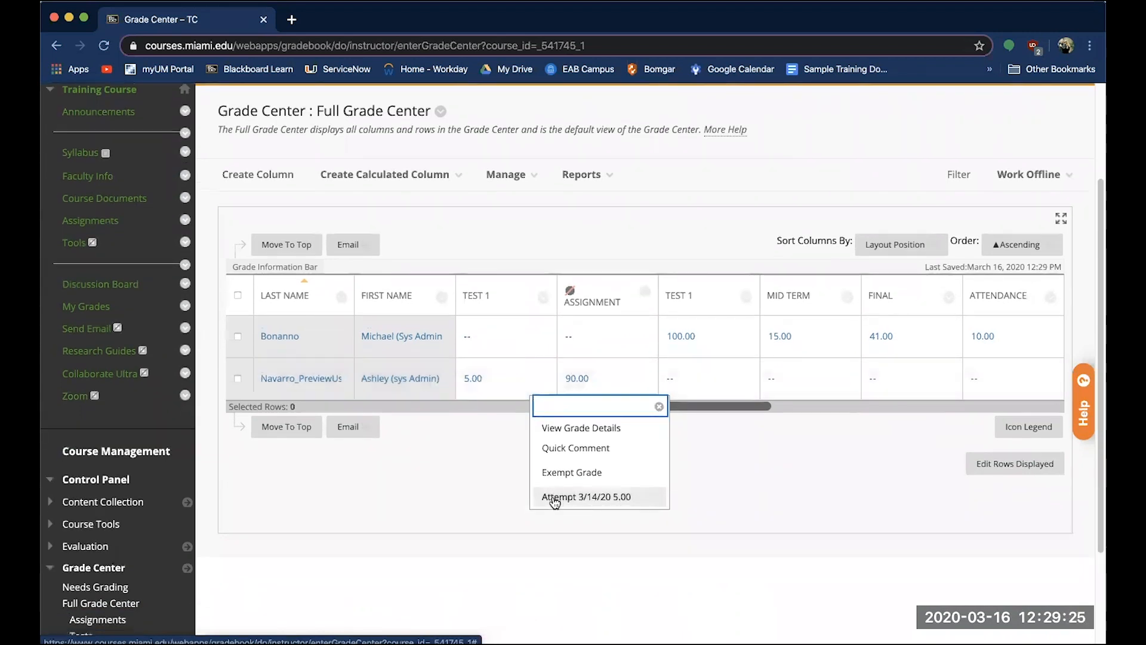
pyautogui.click(552, 497)
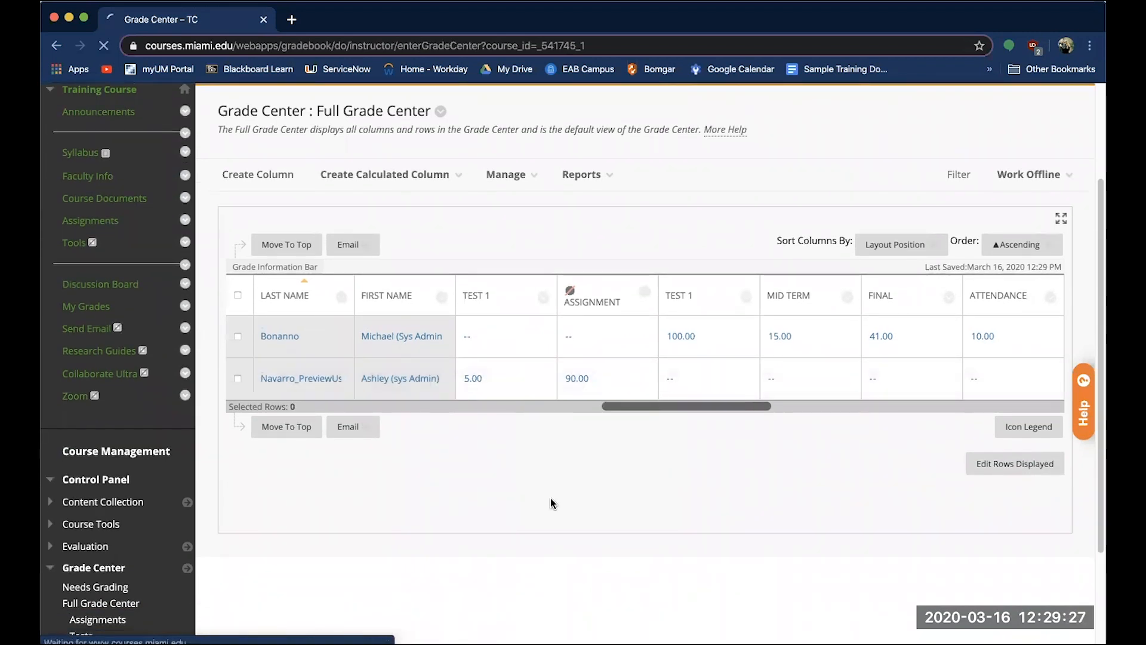
# - Examine the given and correct answers to Question 1 and the attempt's Feedback to Learner and Grading Notes fields
pyautogui.scroll(-4, 565, 414)
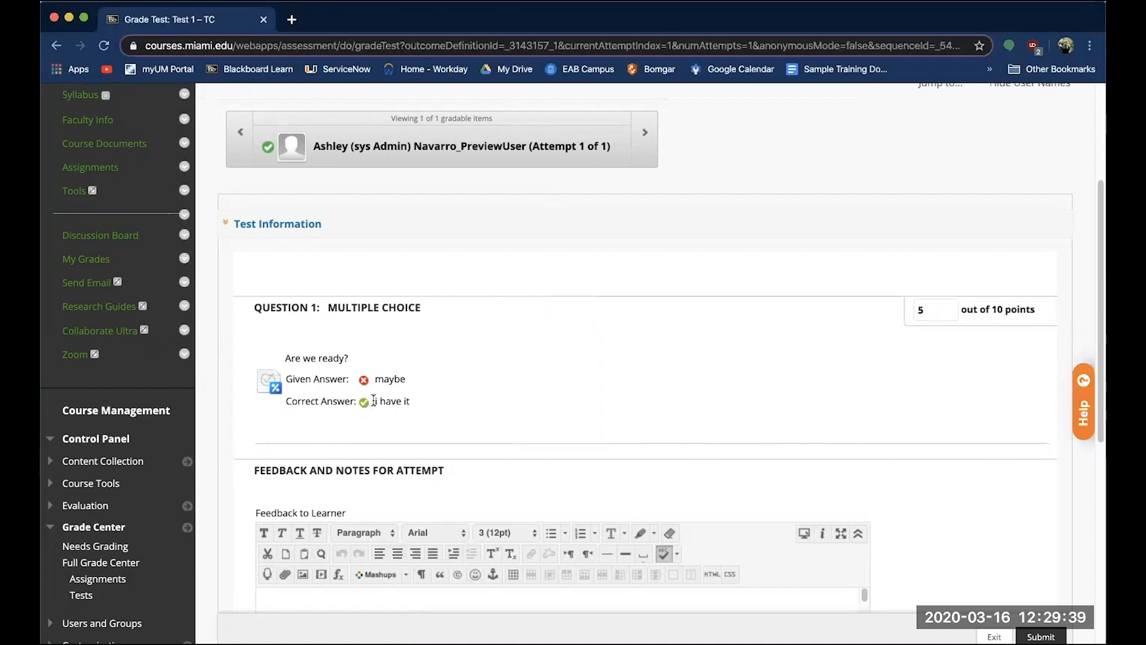
pyautogui.moveTo(375, 402); pyautogui.dragTo(427, 406)
pyautogui.scroll(-5, 461, 341)
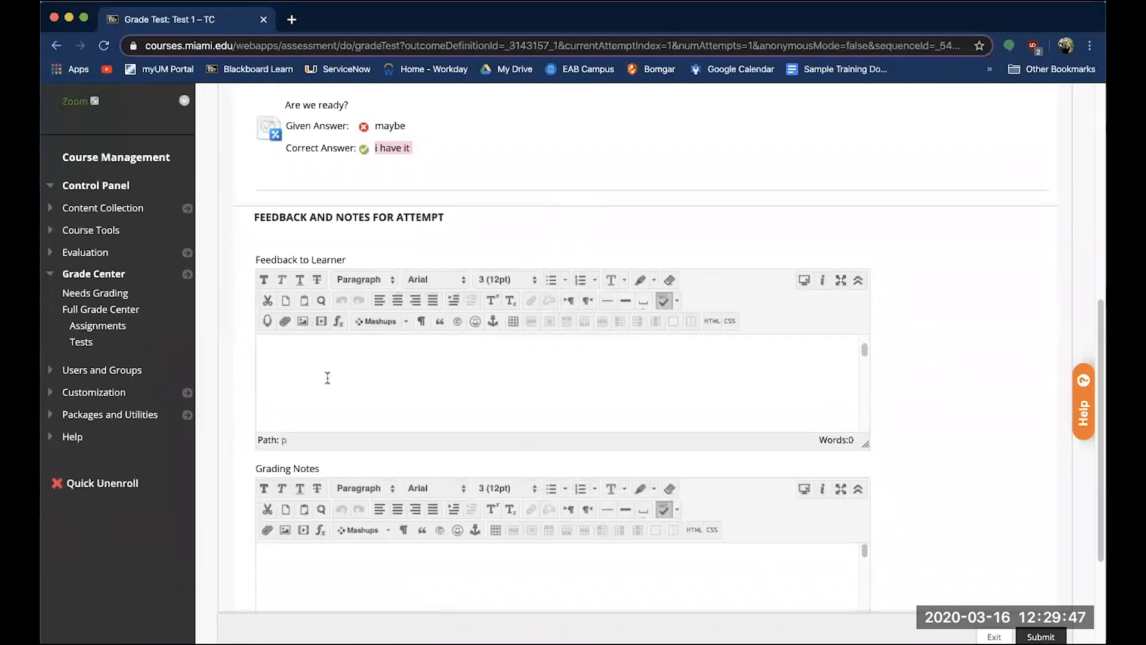
pyautogui.click(287, 570)
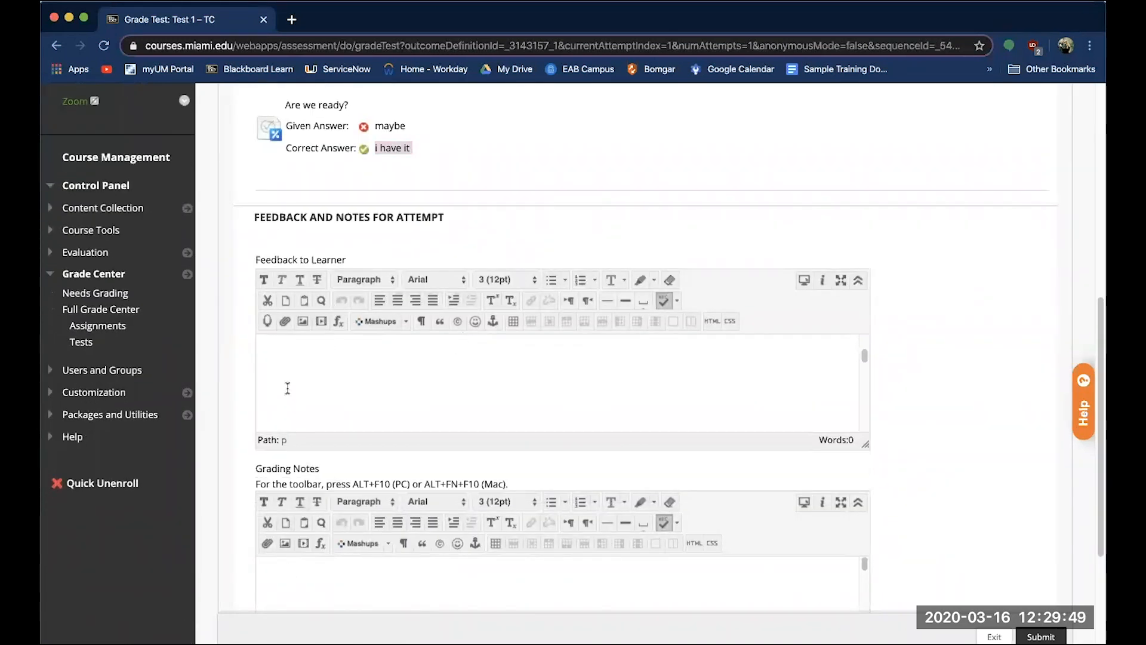
pyautogui.moveTo(270, 255); pyautogui.dragTo(296, 255)
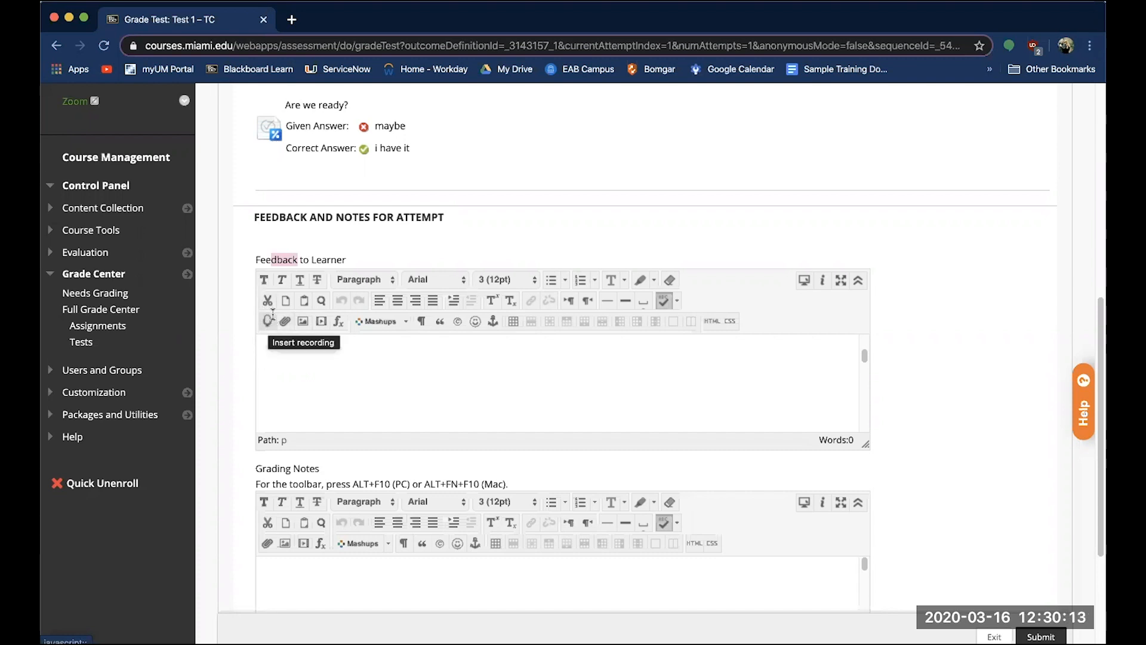
# - Expand the Test Information section and examine the attempt's status, score, dates, and the options to clear the attempt or edit the test
pyautogui.scroll(4, 345, 197)
pyautogui.scroll(2, 345, 199)
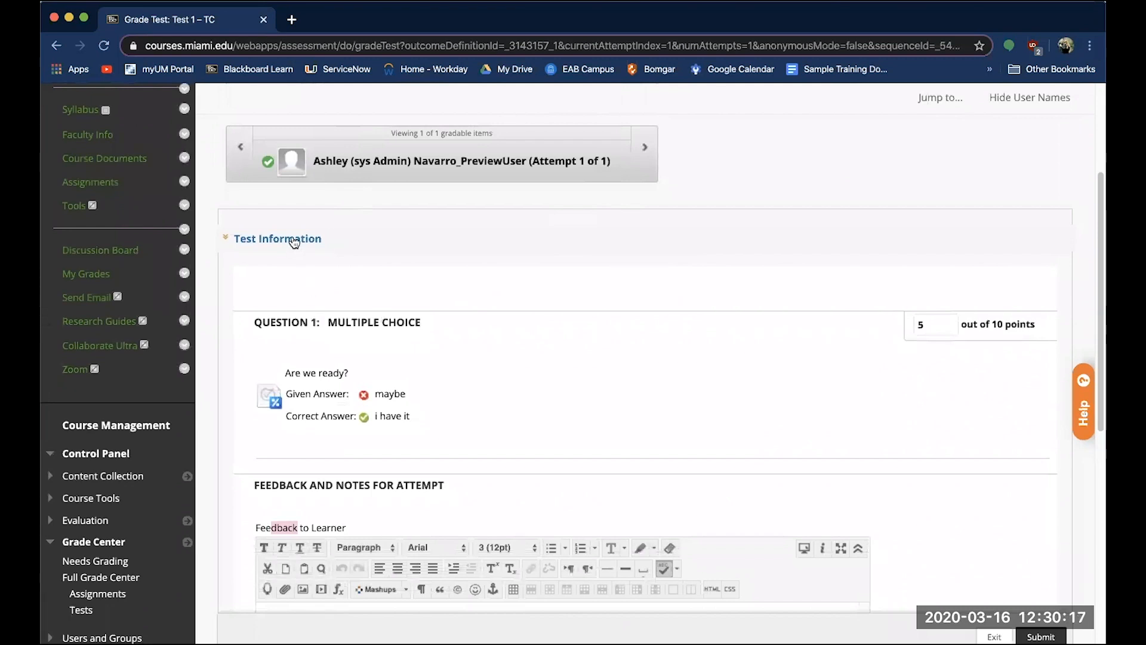
pyautogui.click(294, 241)
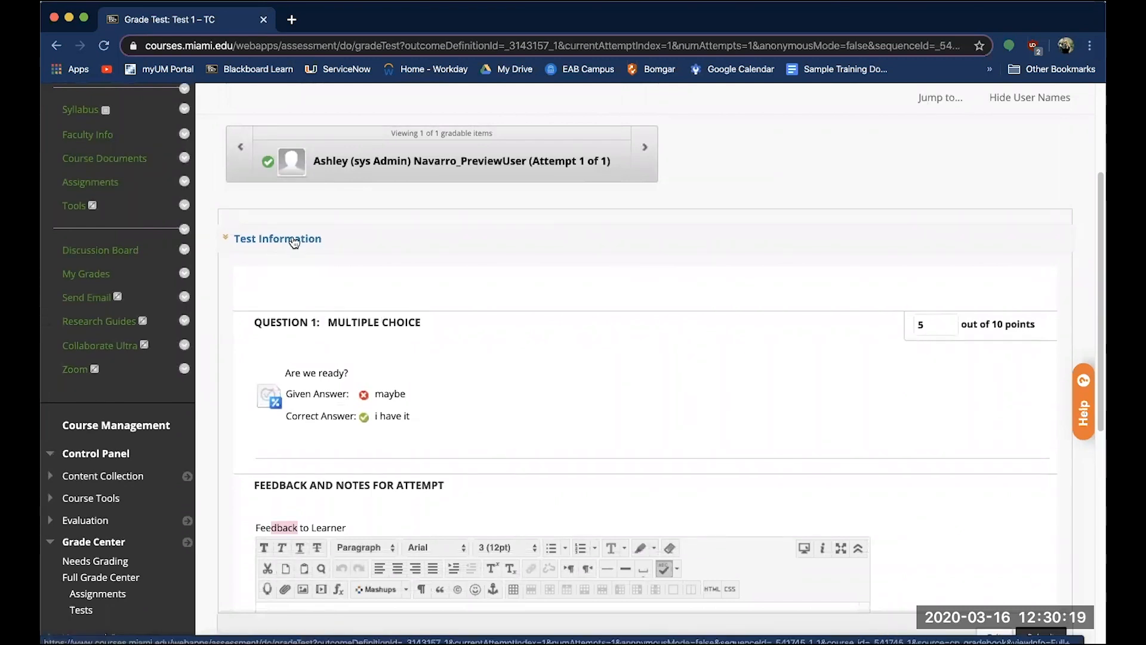
pyautogui.click(294, 241)
pyautogui.click(294, 241)
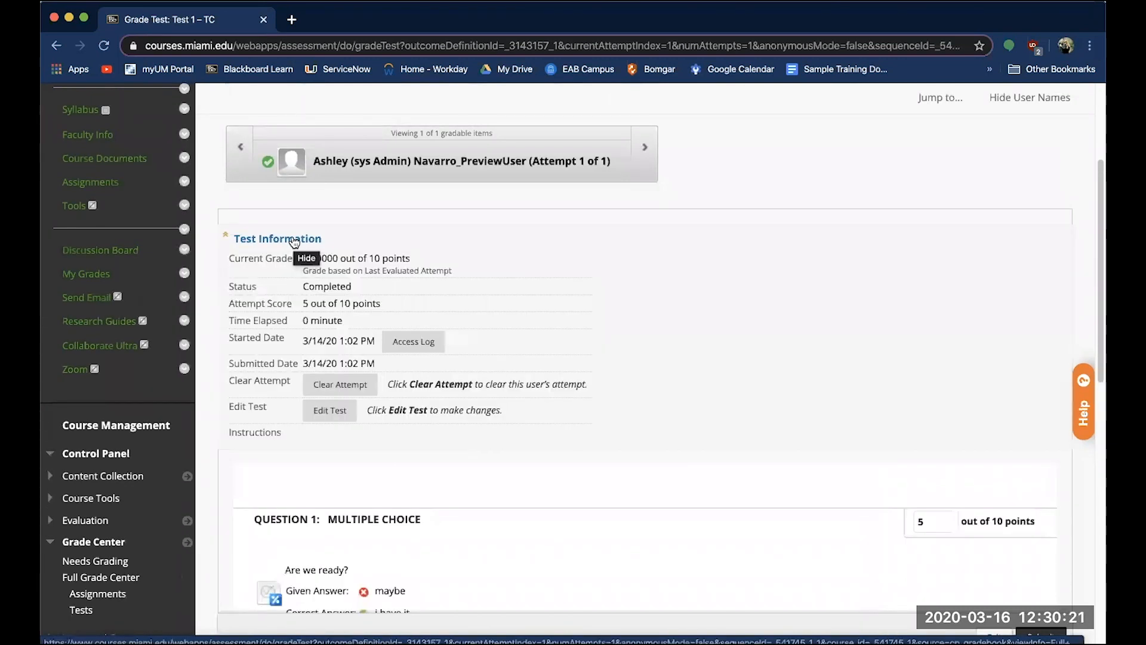
pyautogui.moveTo(458, 271); pyautogui.dragTo(359, 289)
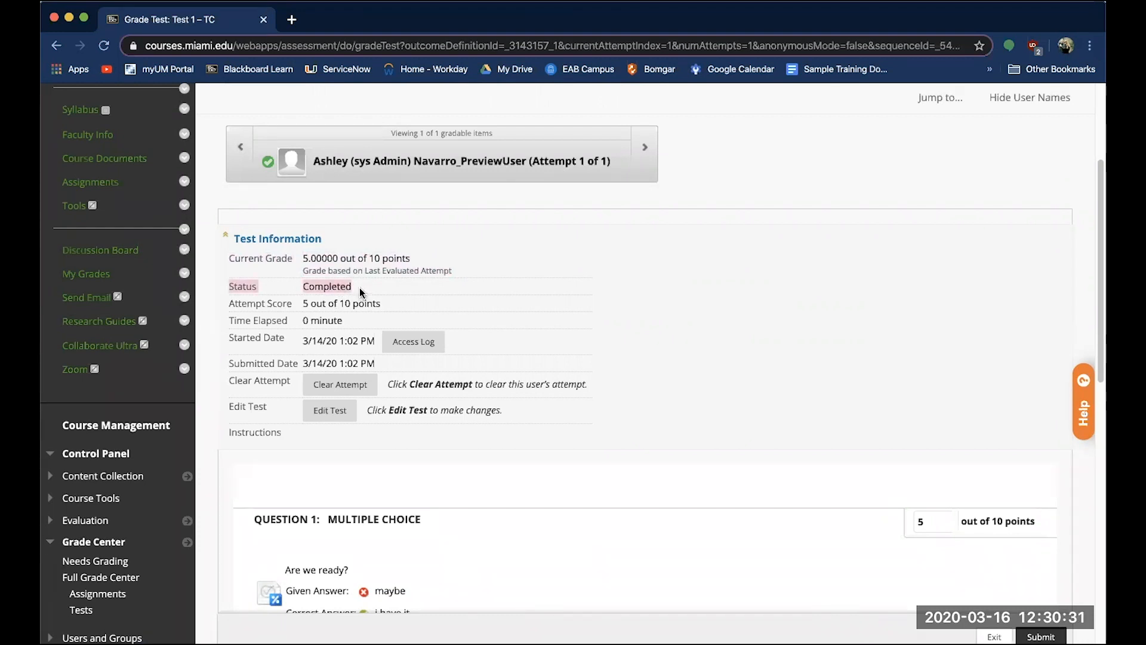
pyautogui.click(230, 307)
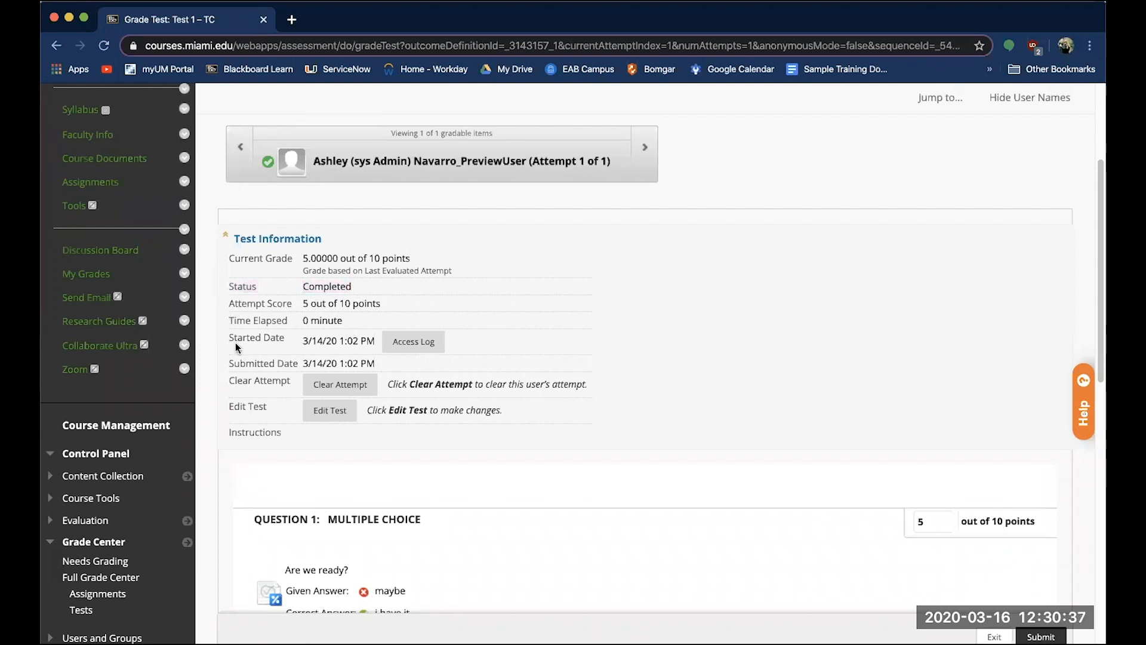
pyautogui.moveTo(230, 338); pyautogui.dragTo(359, 341)
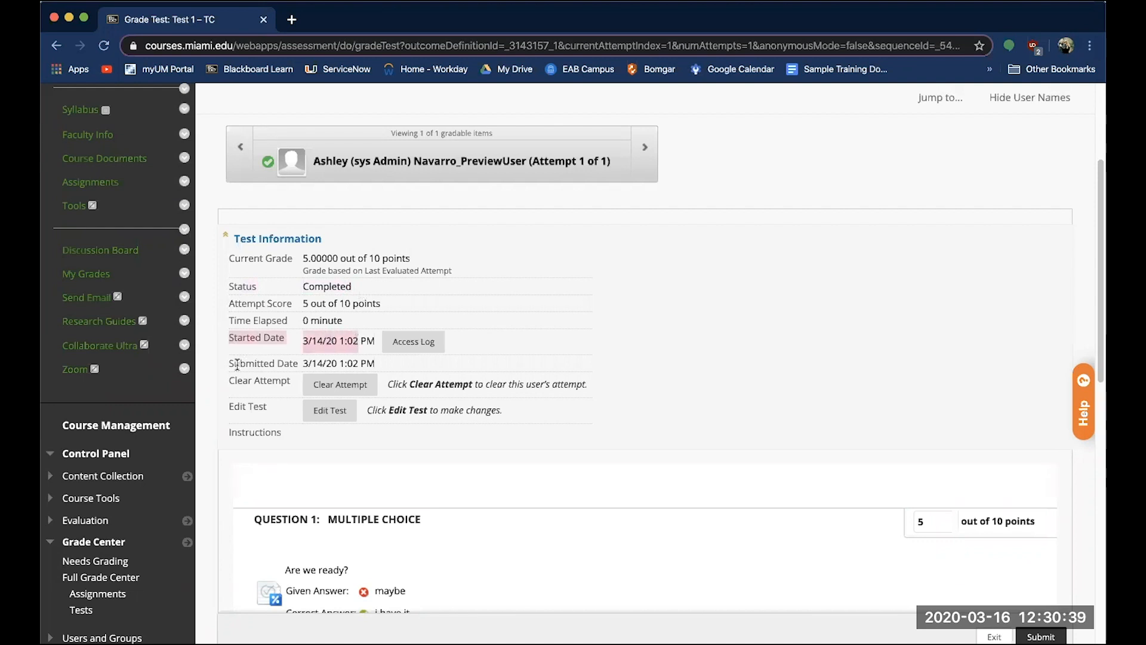
pyautogui.moveTo(230, 364); pyautogui.dragTo(377, 369)
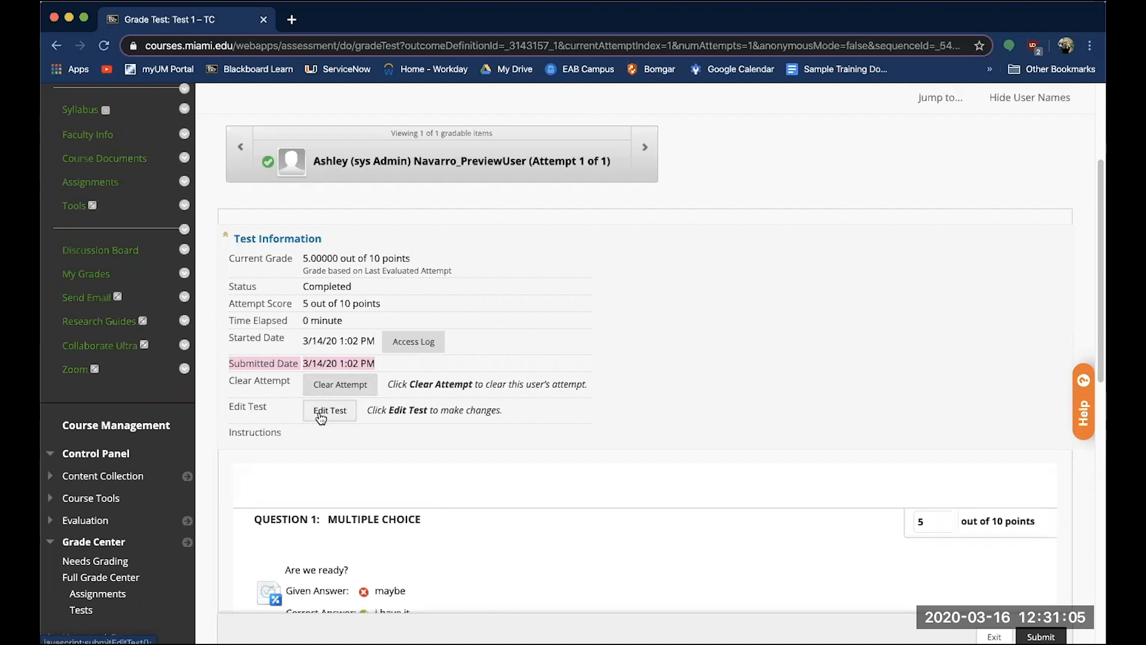
pyautogui.scroll(3, 505, 449)
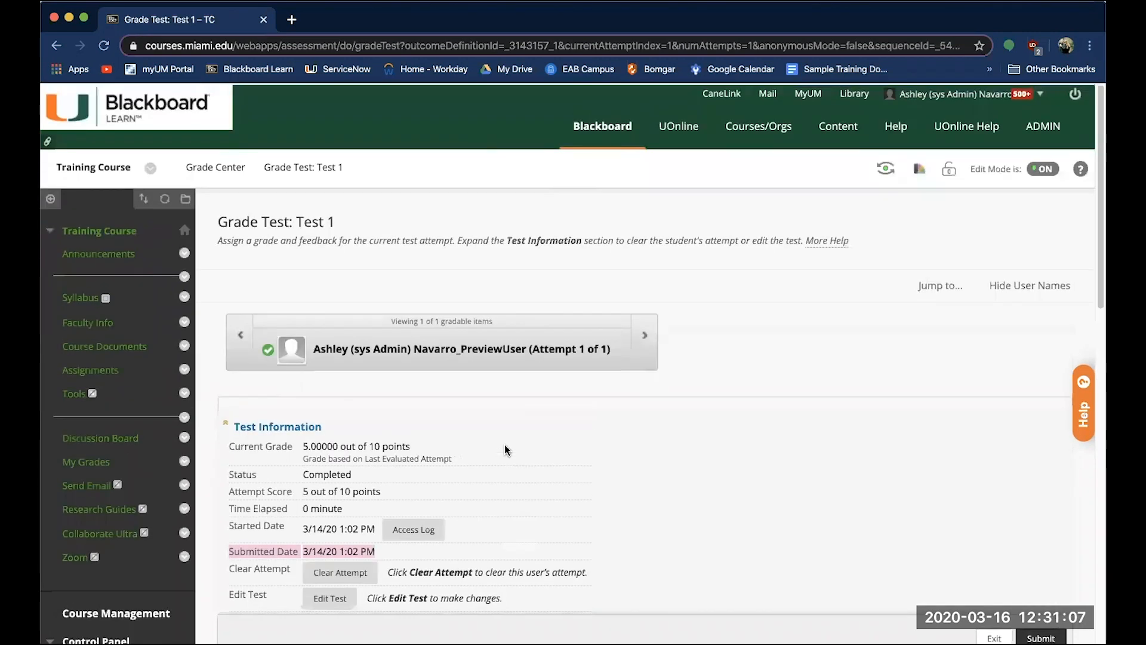
# - Change the Question 1 score to 7 points and submit the graded test attempt
pyautogui.scroll(-5, 505, 450)
pyautogui.click(933, 400)
pyautogui.press('BackSpace')
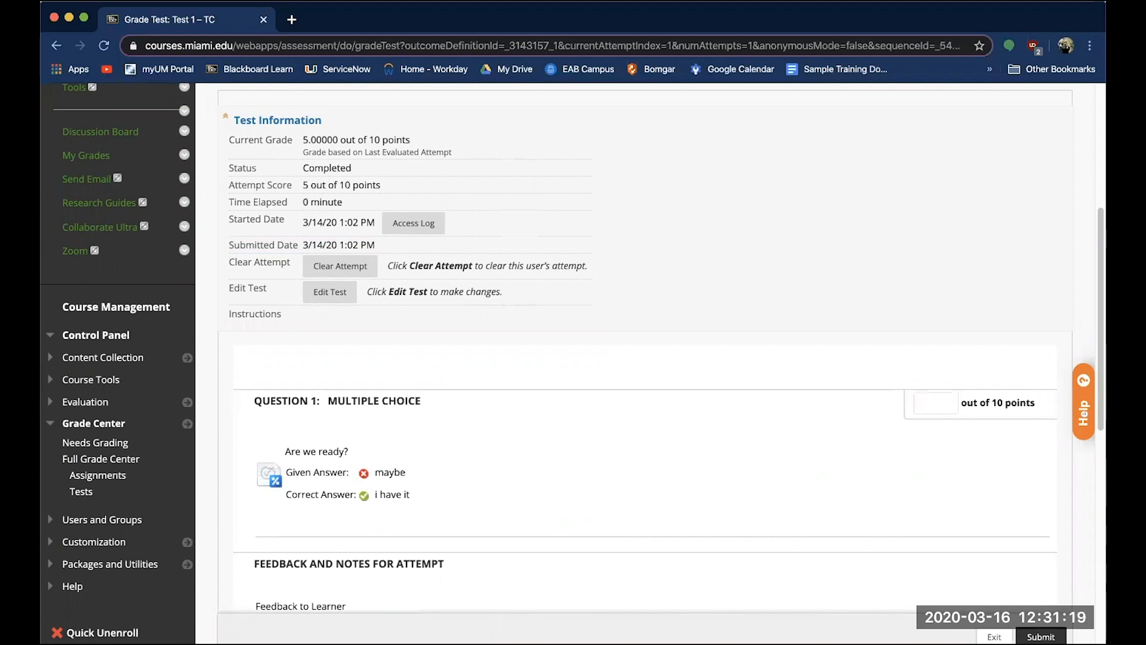
pyautogui.write('7')
pyautogui.click(1041, 635)
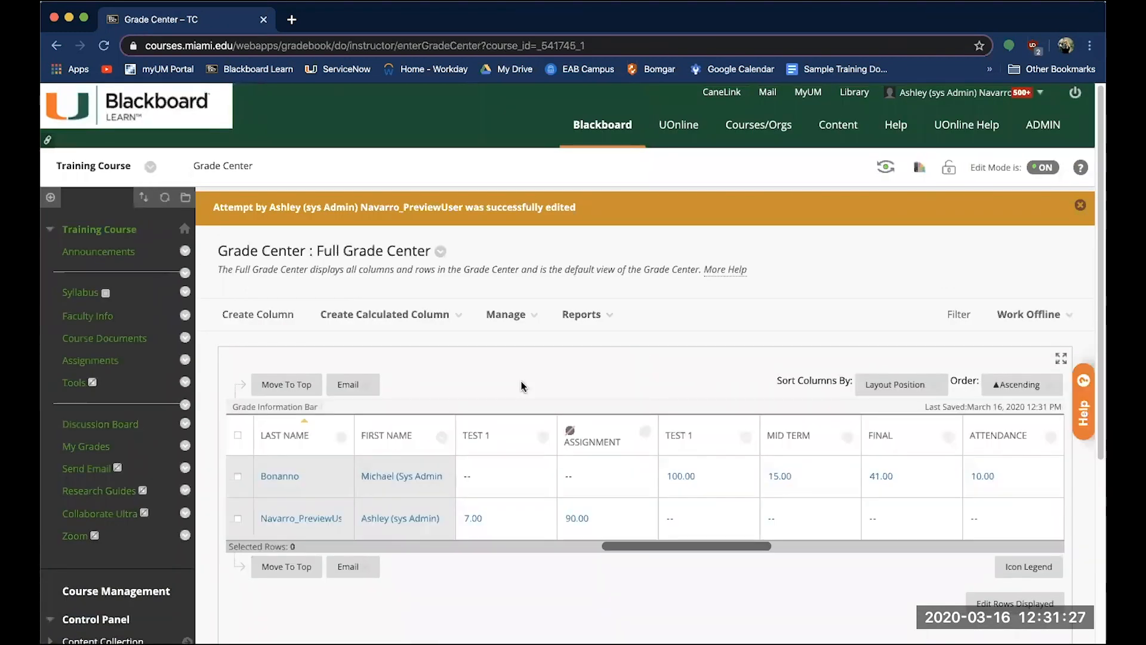
# - Open the course's Respondus LockDown Browser tool and continue past its welcome page to the list of tests
pyautogui.scroll(-5, 521, 381)
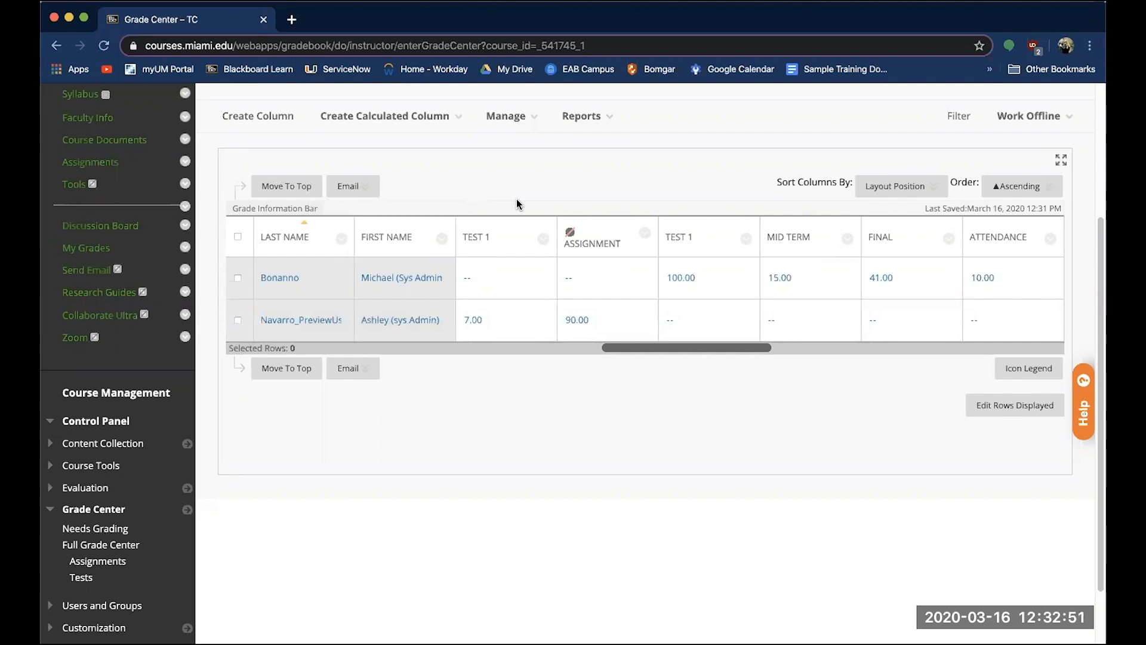
pyautogui.scroll(-3, 214, 481)
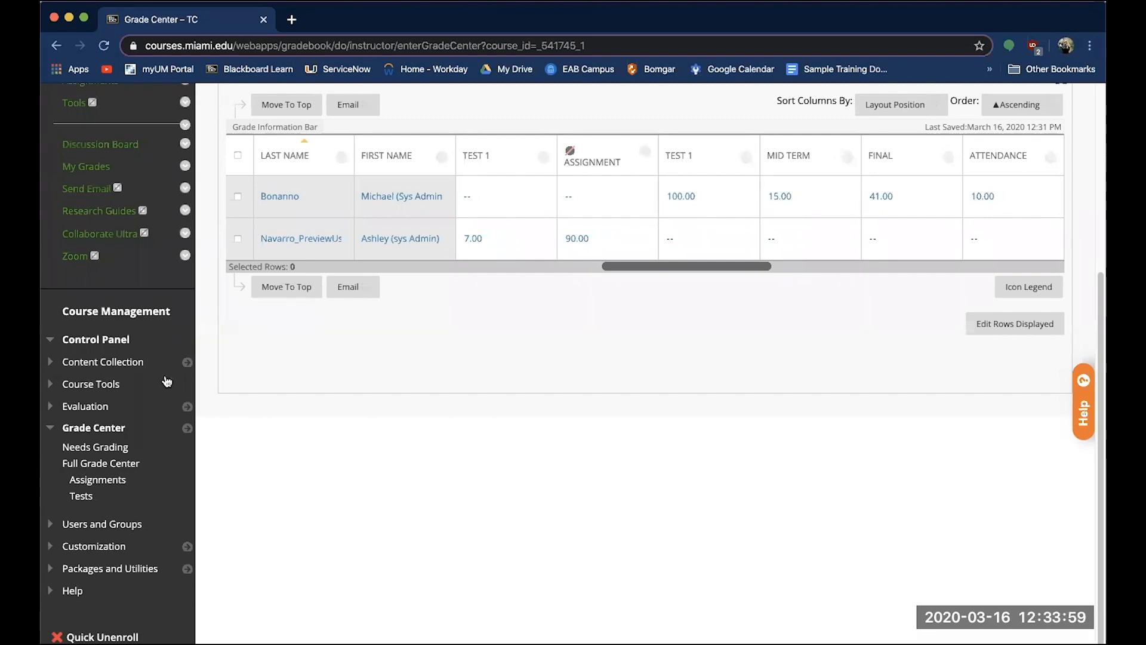
pyautogui.click(83, 385)
pyautogui.scroll(-2, 83, 391)
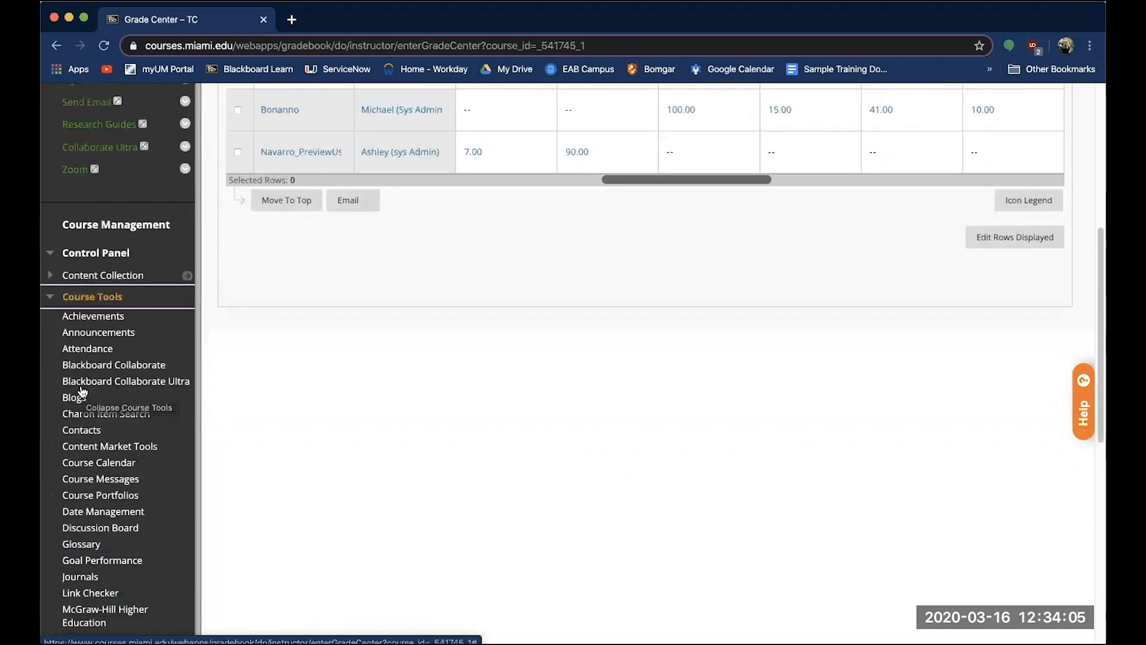
pyautogui.scroll(-5, 83, 390)
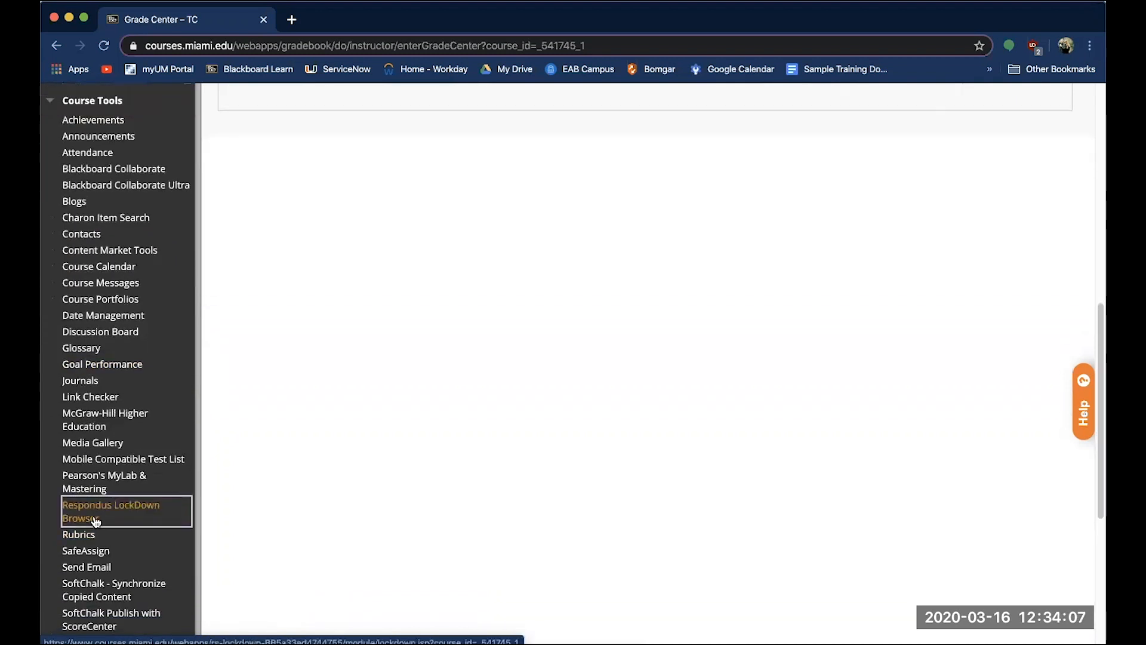
pyautogui.click(96, 519)
pyautogui.scroll(-3, 689, 542)
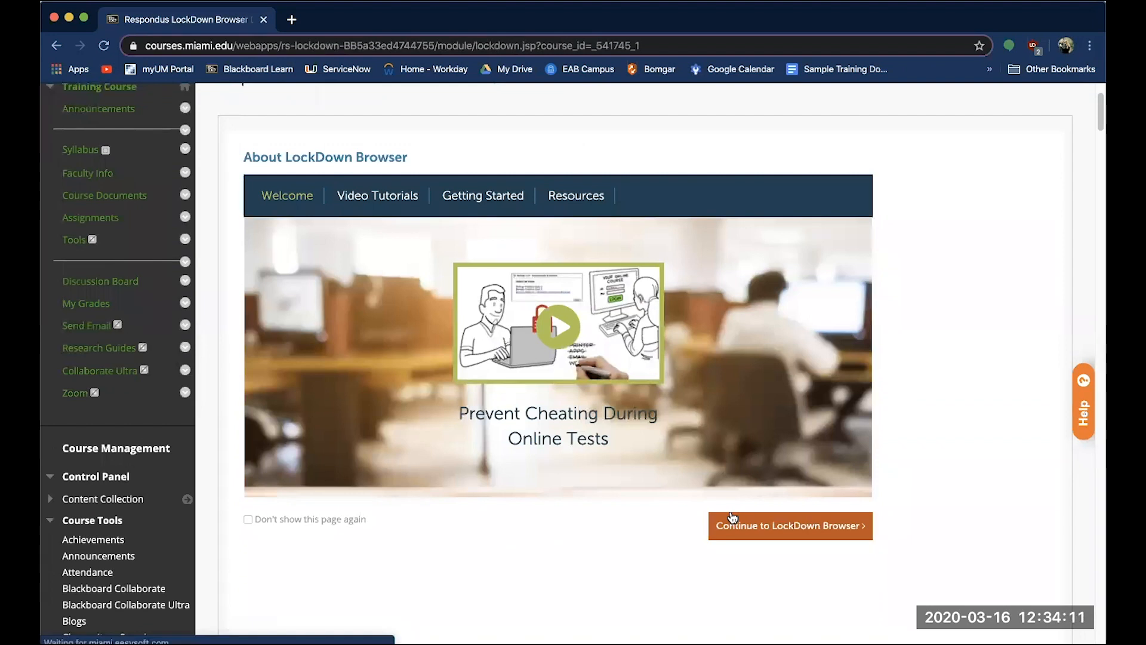
pyautogui.click(732, 519)
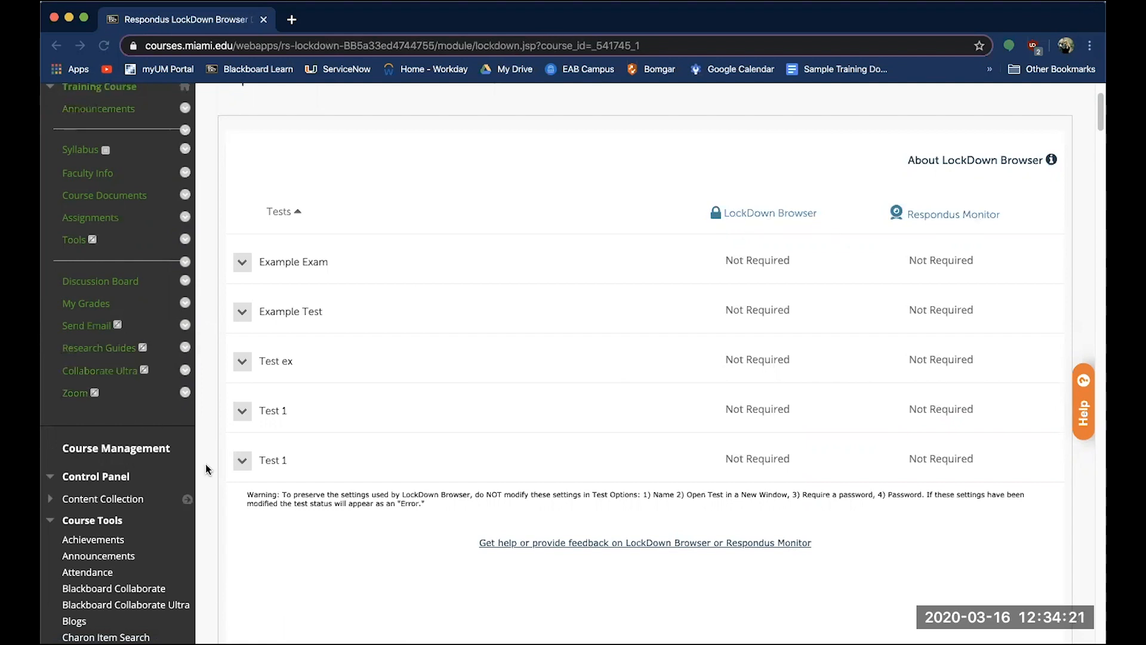
# - Open the LockDown Browser settings of Example Exam and require Respondus LockDown Browser for it
pyautogui.click(239, 266)
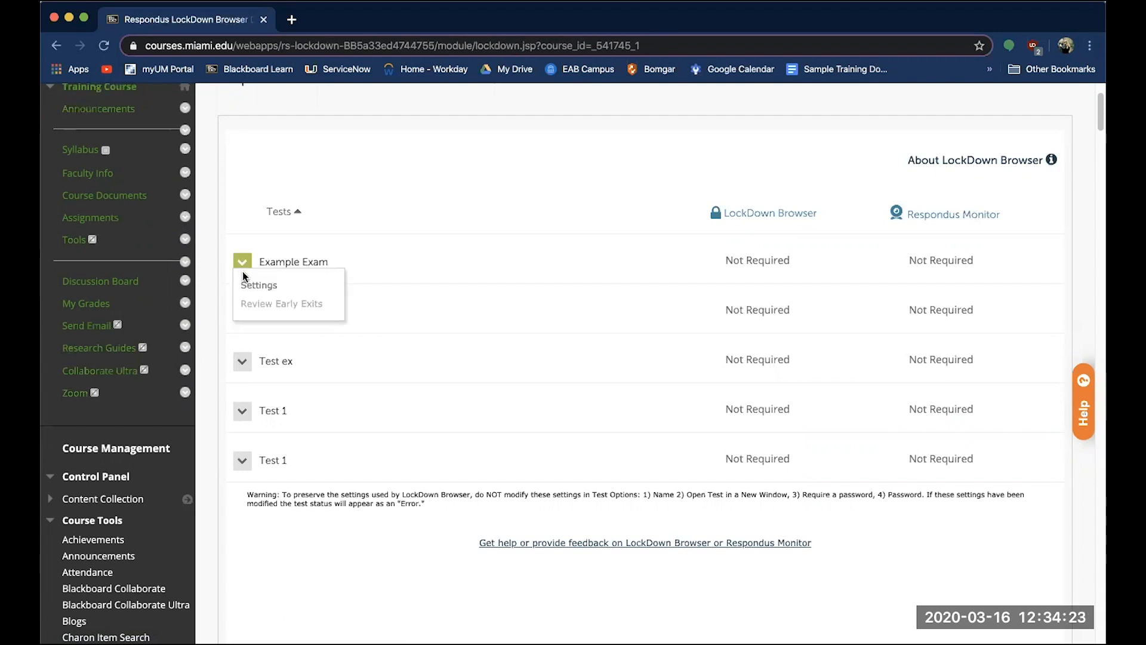
pyautogui.click(254, 285)
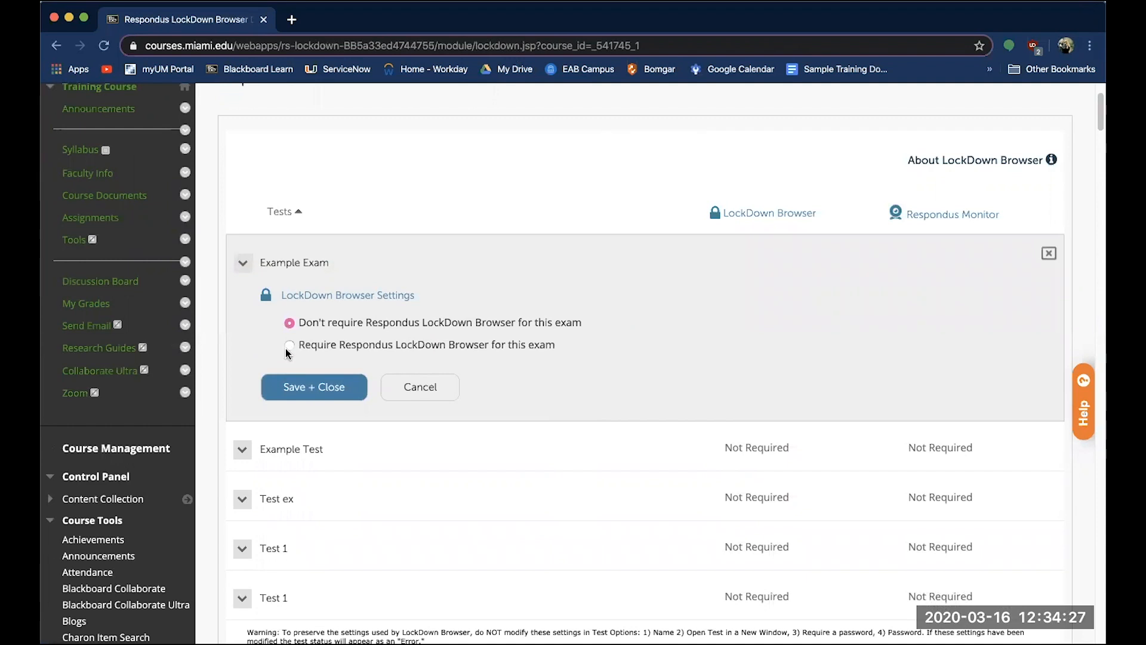
pyautogui.click(288, 348)
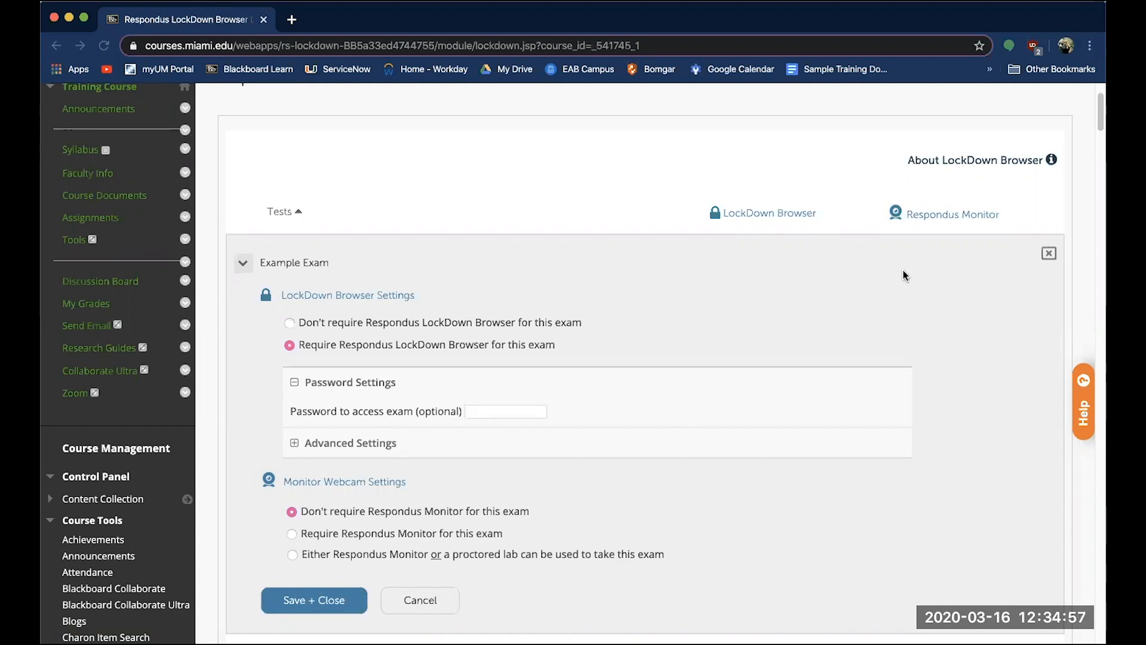
# - Review the exam's optional access password field and the LockDown Browser Advanced Settings, and collapse the advanced section
pyautogui.scroll(-1, 329, 348)
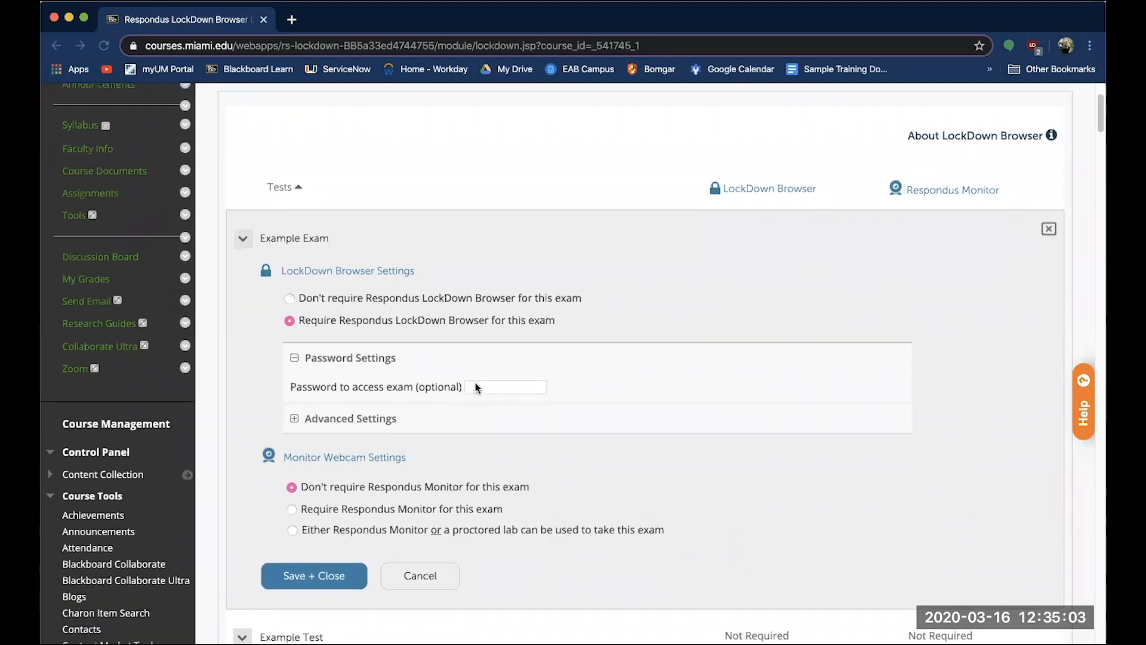
pyautogui.click(293, 419)
pyautogui.scroll(-2, 294, 424)
pyautogui.scroll(-1, 294, 425)
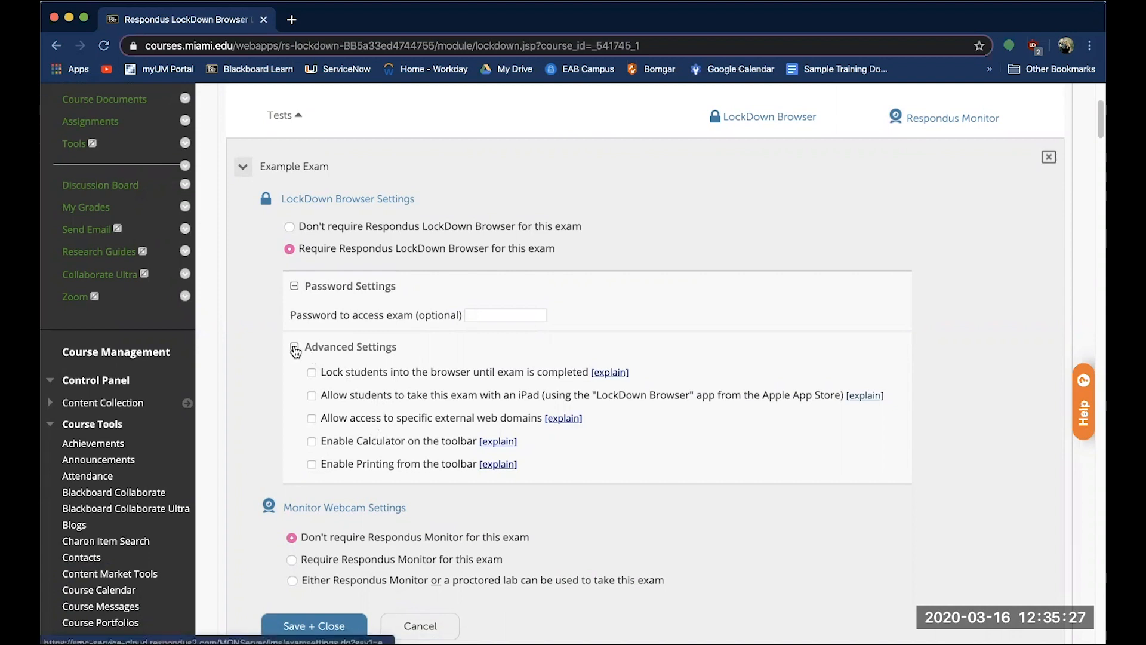
pyautogui.click(295, 347)
# - Require Respondus Monitor for Example Exam and continue past the About Respondus Monitor information
pyautogui.scroll(-2, 224, 350)
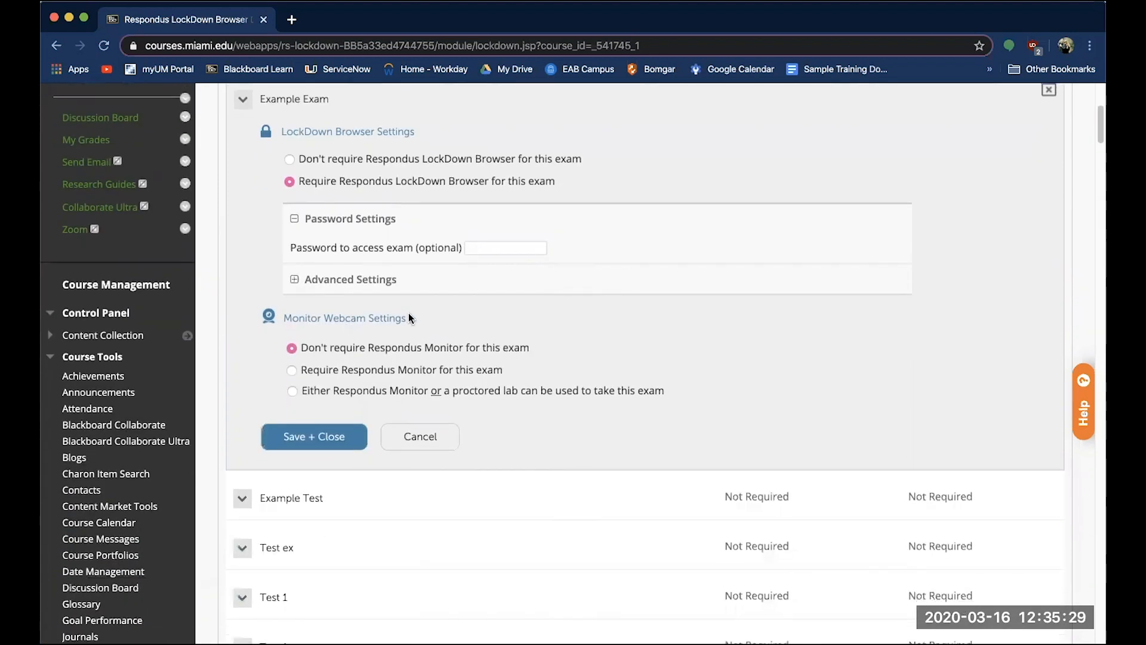
pyautogui.click(292, 371)
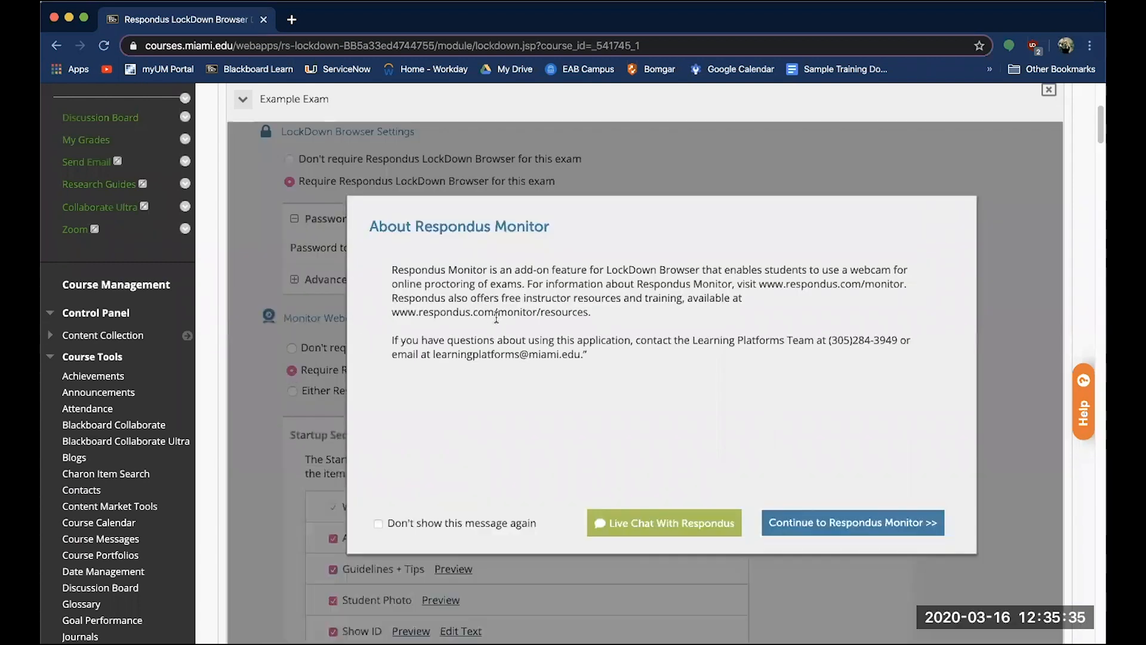
pyautogui.scroll(-1, 584, 425)
pyautogui.scroll(-1, 583, 421)
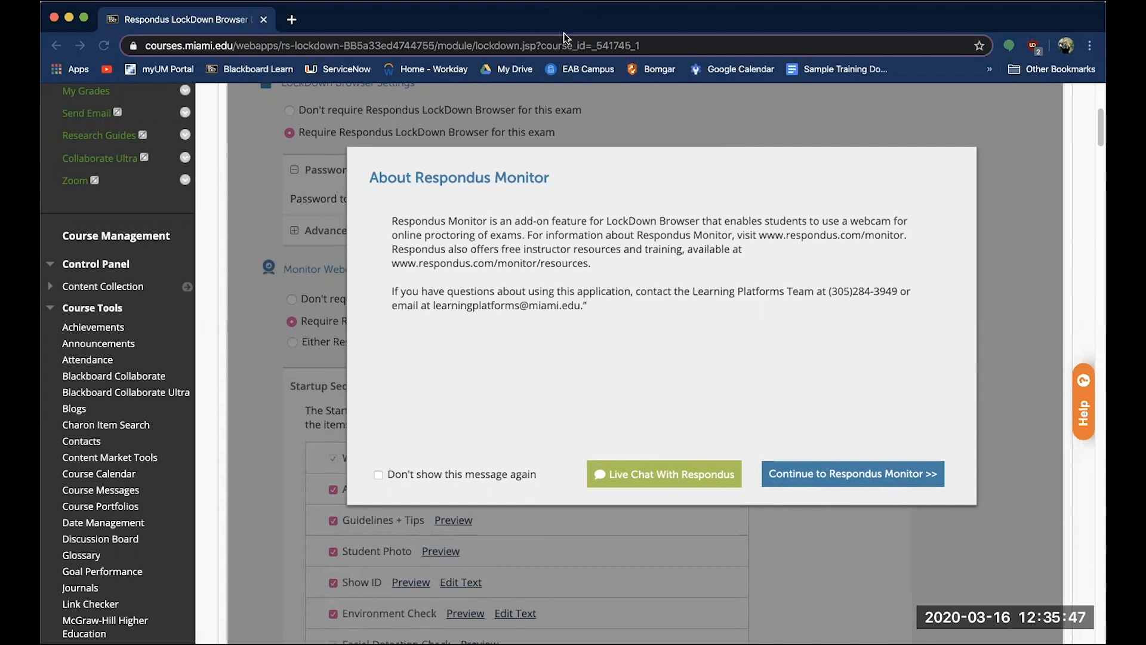
pyautogui.click(834, 474)
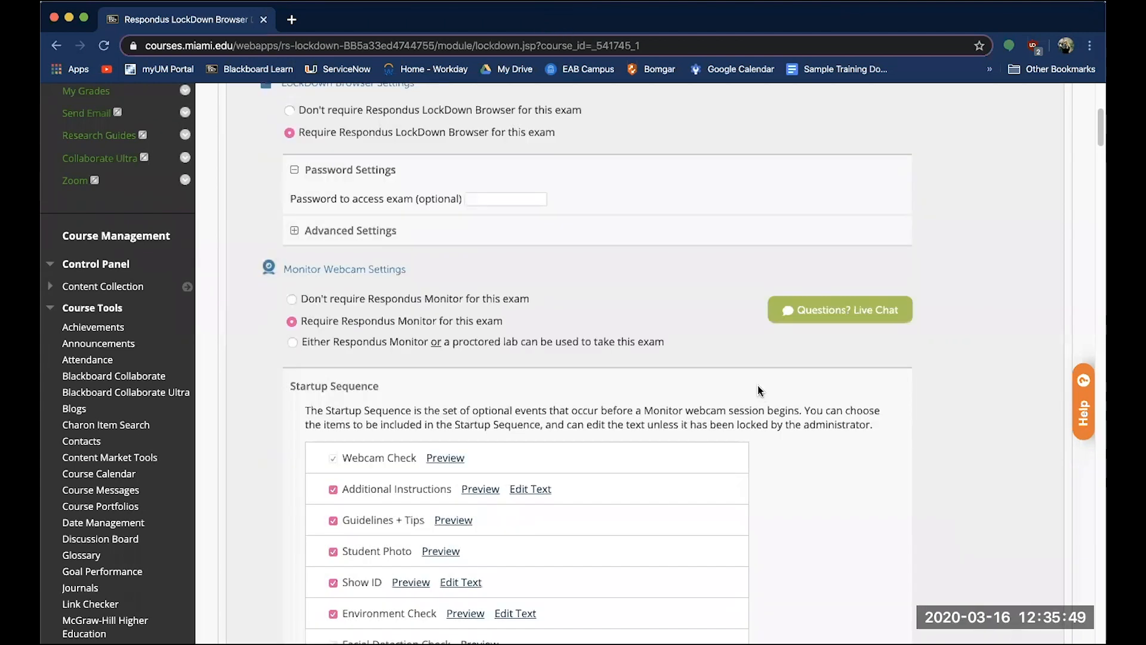
# - Examine the Respondus Monitor Startup Sequence items and the Facial Detection Options for the exam
pyautogui.scroll(-5, 757, 385)
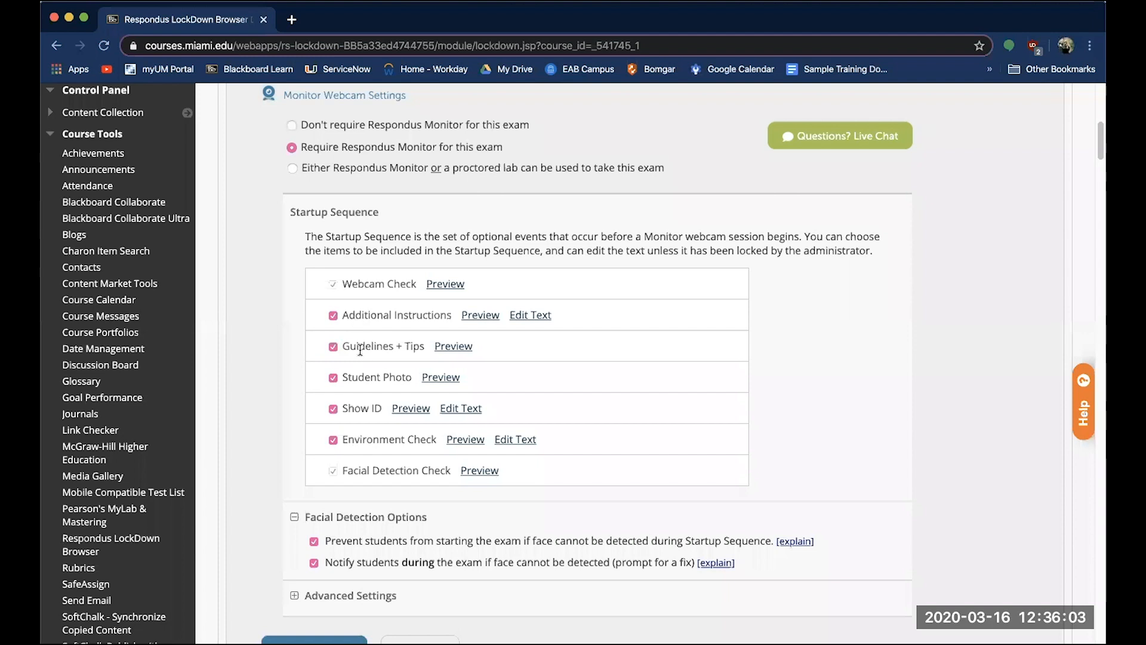
pyautogui.scroll(-2, 360, 349)
pyautogui.scroll(-2, 360, 350)
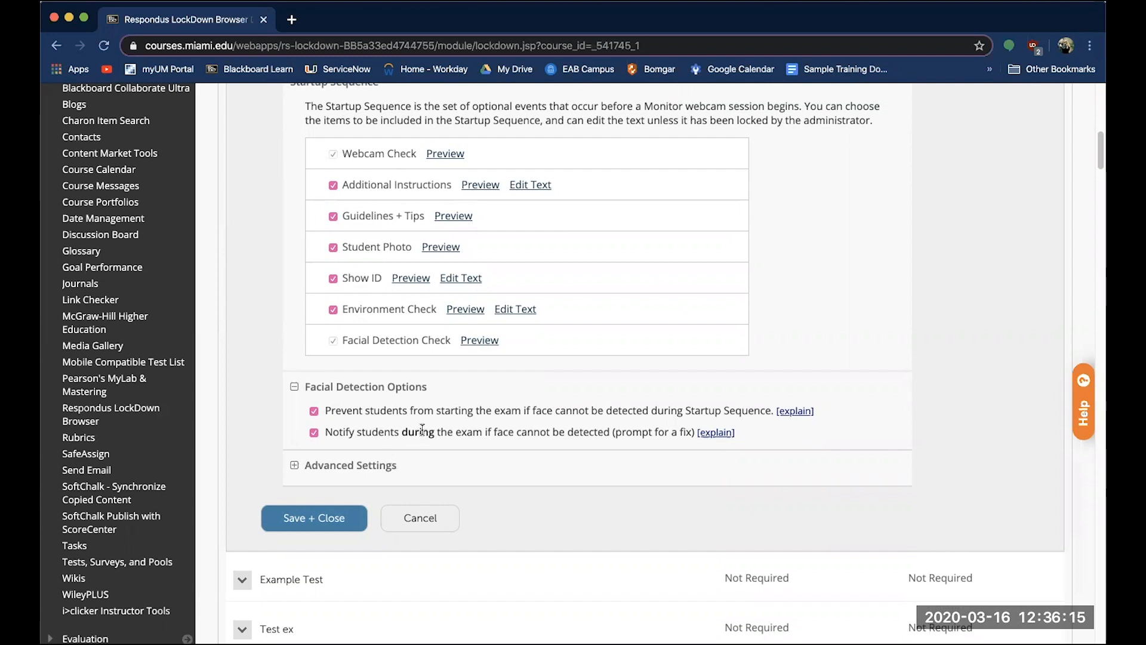
pyautogui.doubleClick(335, 432)
pyautogui.moveTo(385, 432); pyautogui.dragTo(610, 432)
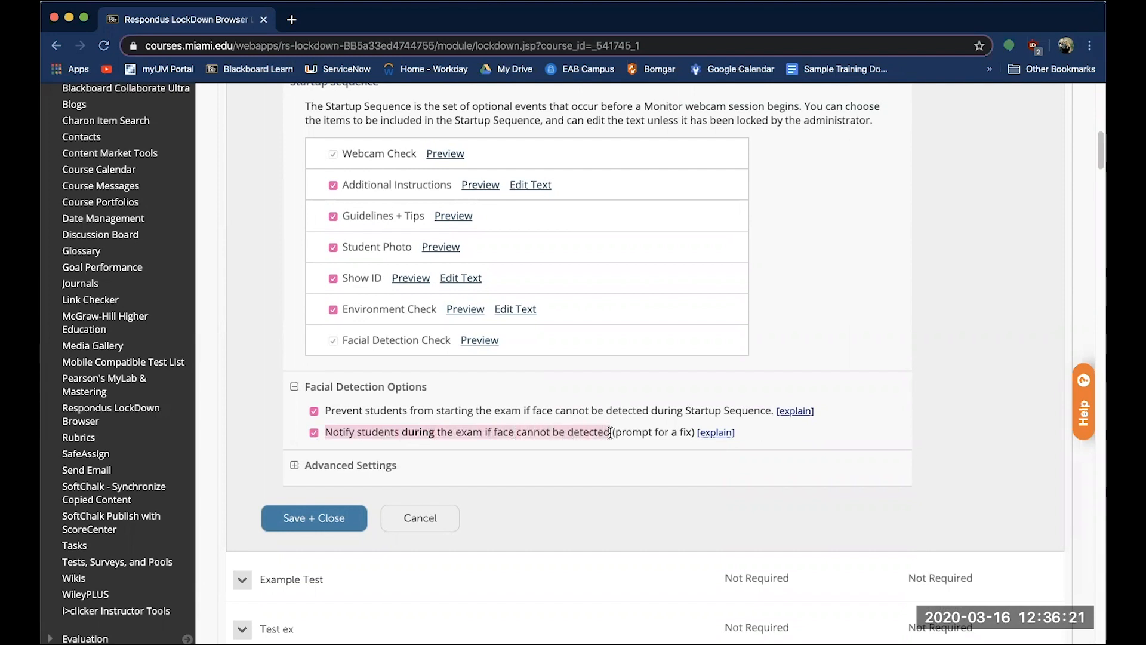
pyautogui.scroll(2, 432, 389)
pyautogui.scroll(1, 433, 389)
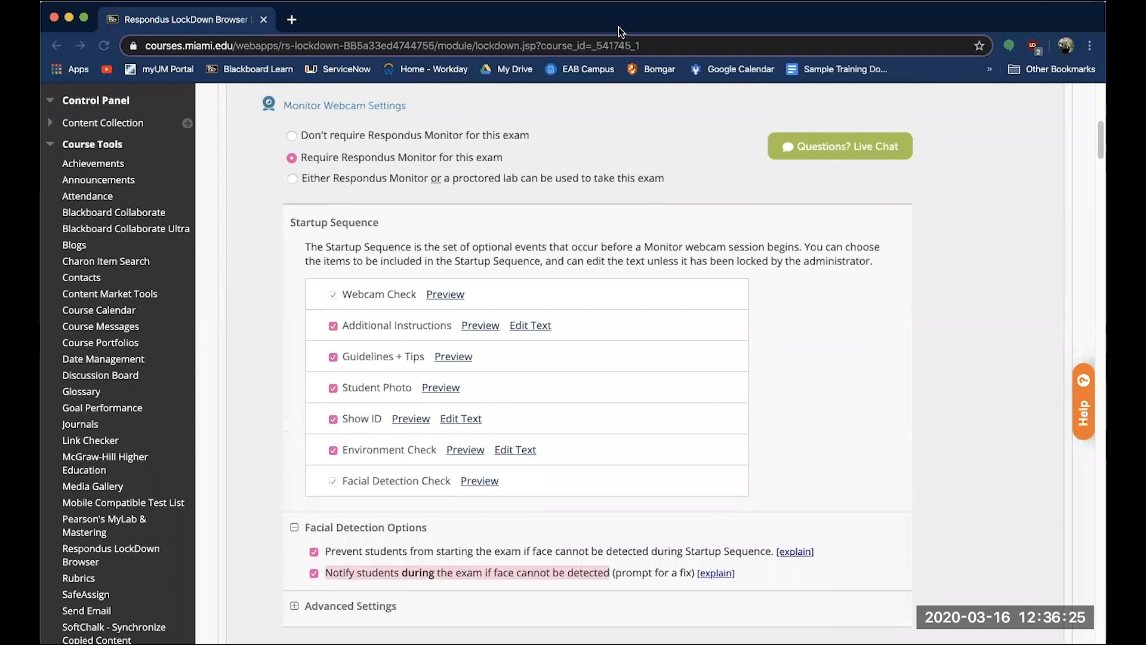
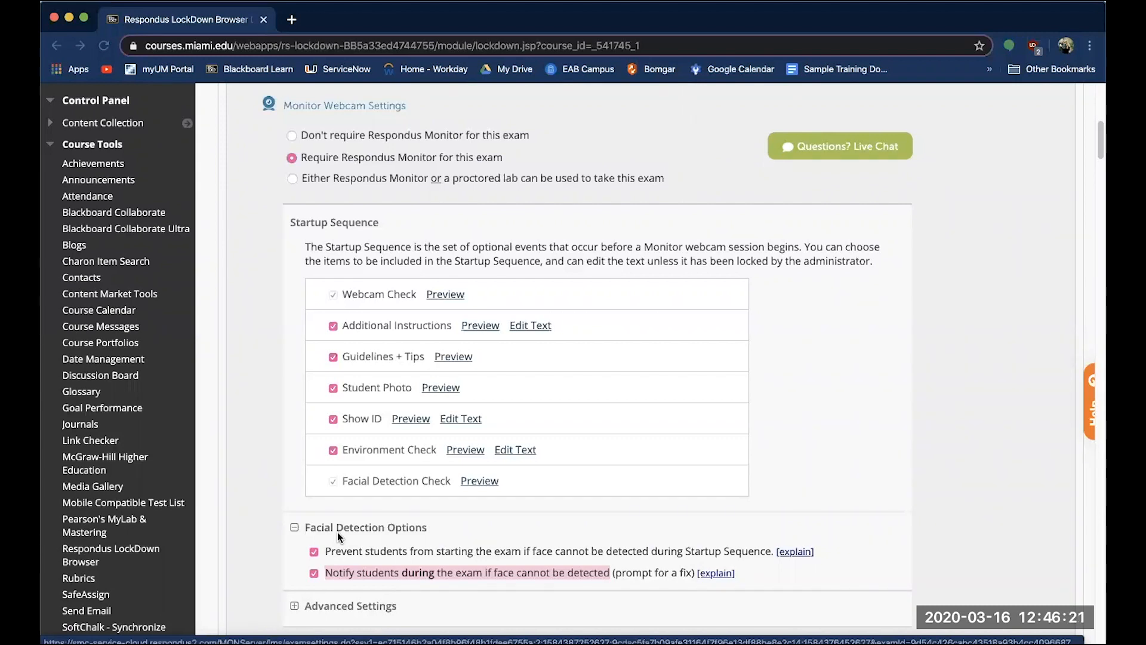
pyautogui.click(1085, 18)
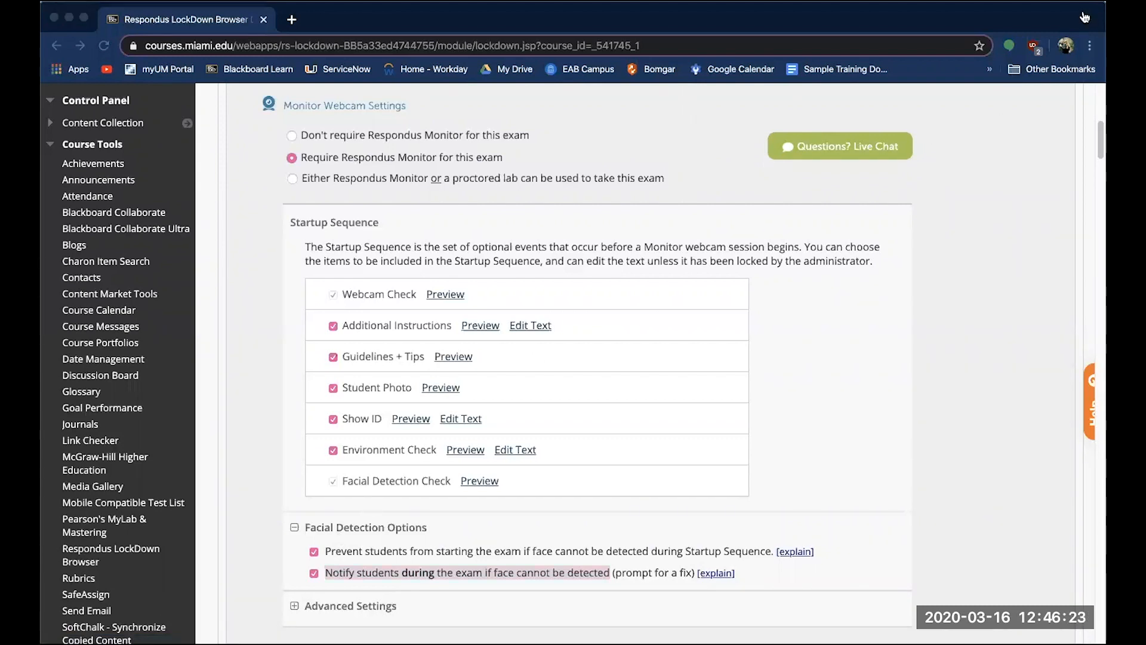